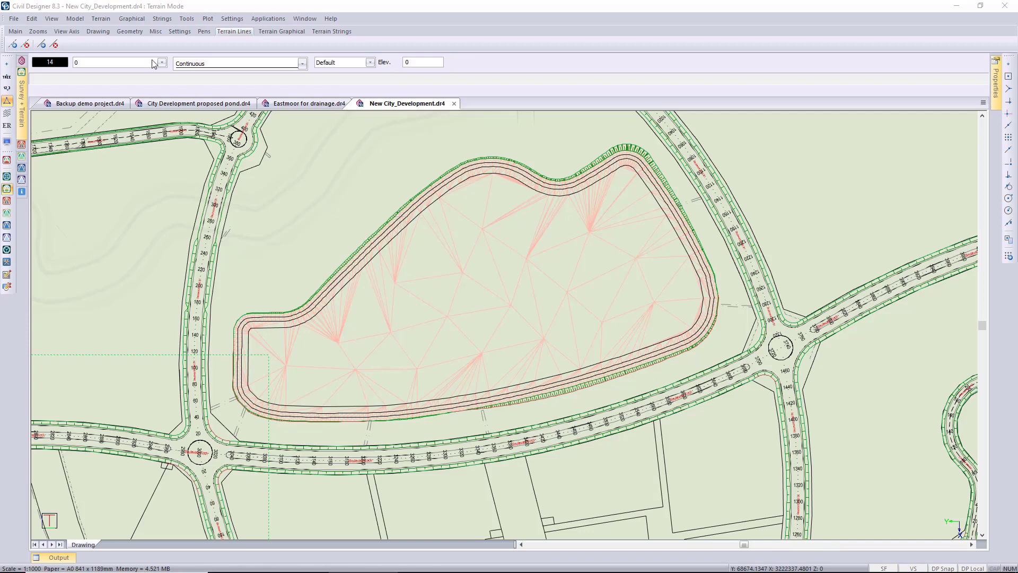
# Set up a dam volume calculation on the 25 Pond surface with water level 1343.000, 0.100 depth increments and water-surface-only CAD output.
pyautogui.click(100, 19)
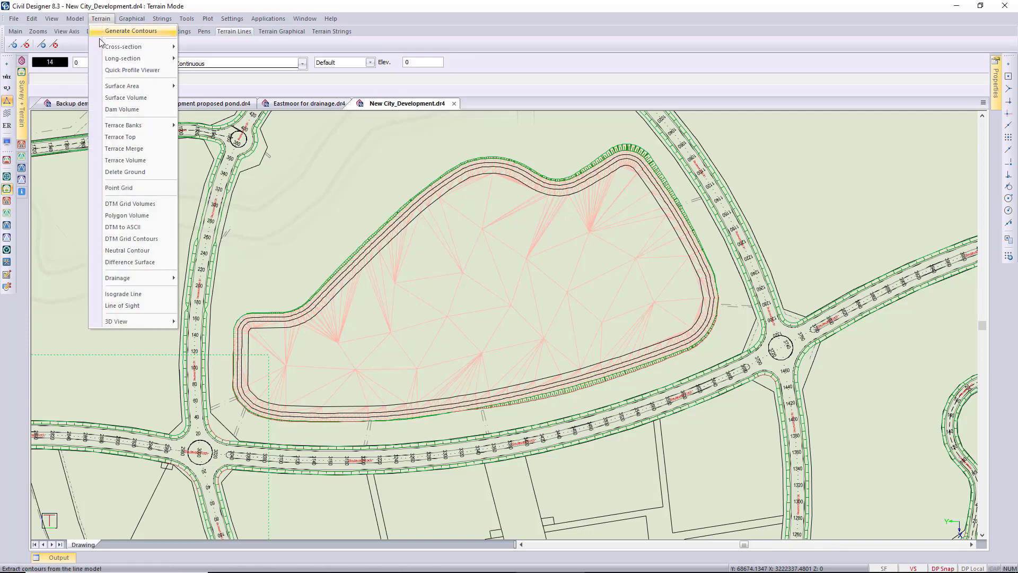
pyautogui.click(144, 110)
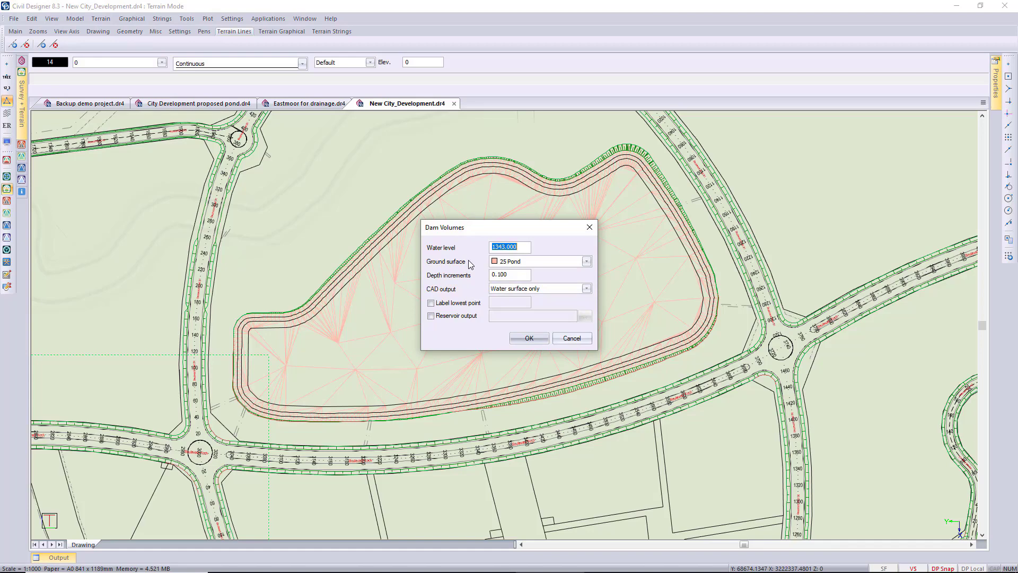
pyautogui.click(520, 247)
pyautogui.click(585, 290)
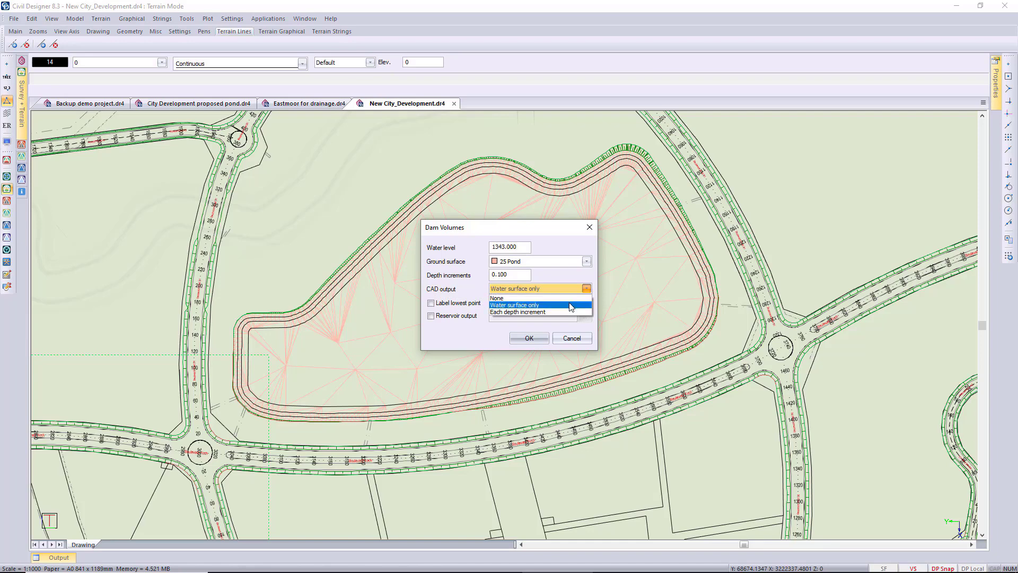
pyautogui.click(569, 305)
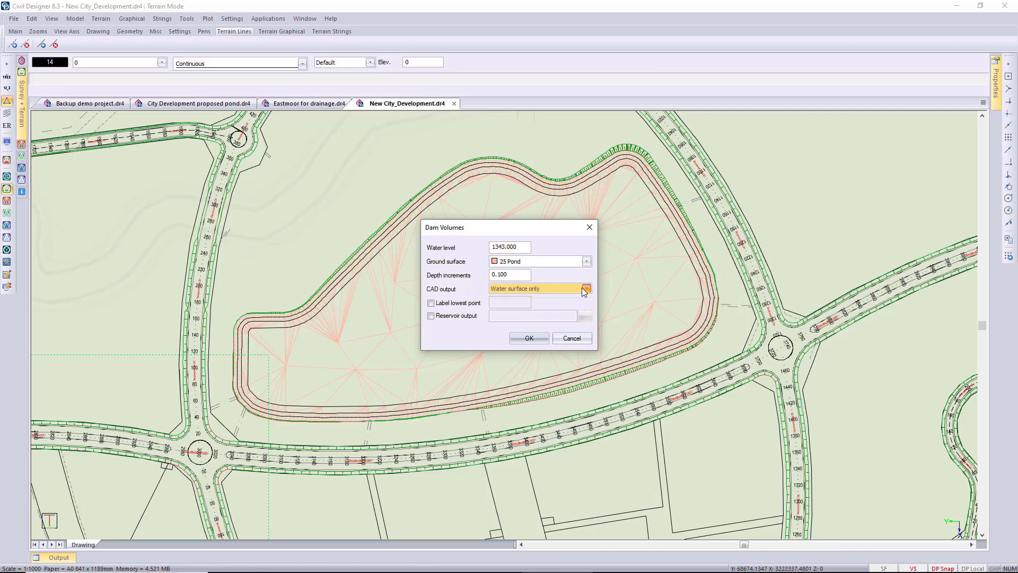
pyautogui.click(585, 289)
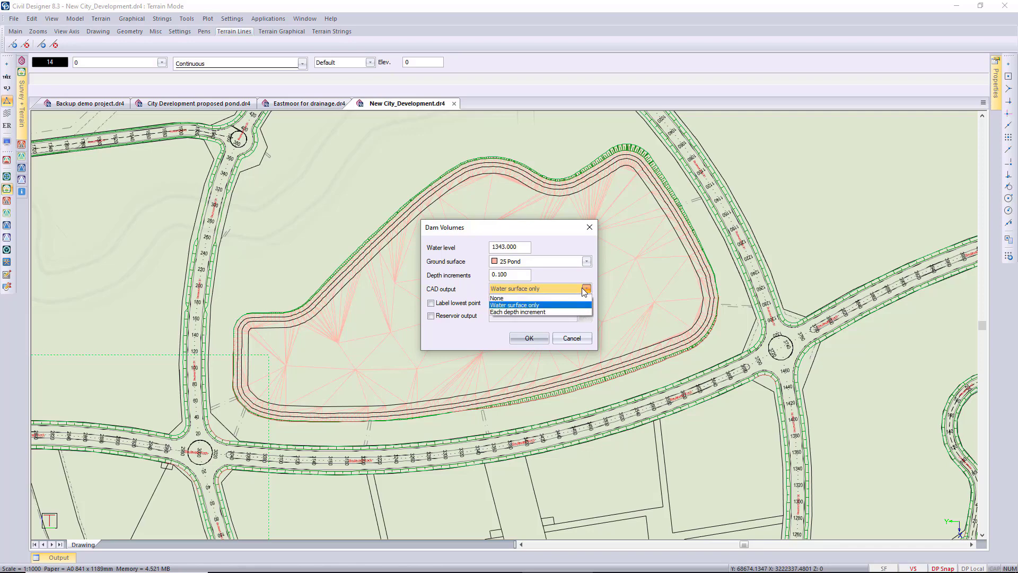
pyautogui.click(562, 306)
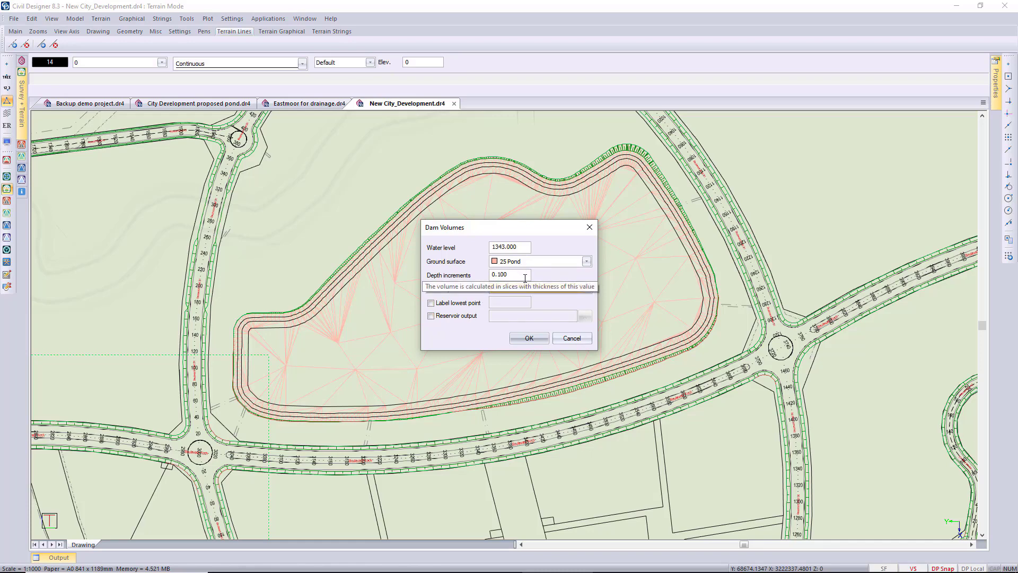
# Run the dam volume calculation from a point inside the pond and send the report to the screen.
pyautogui.click(529, 338)
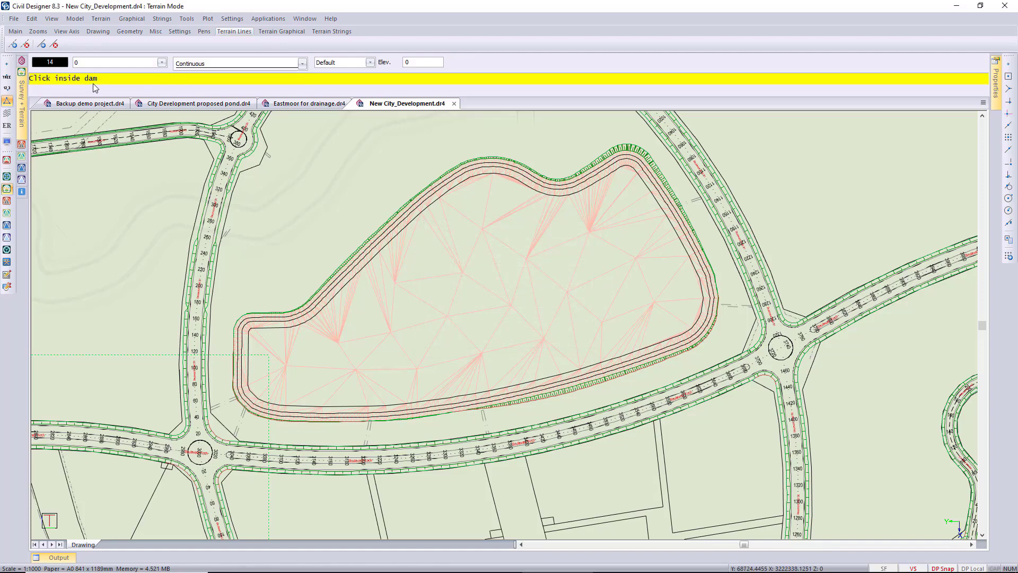
pyautogui.click(439, 198)
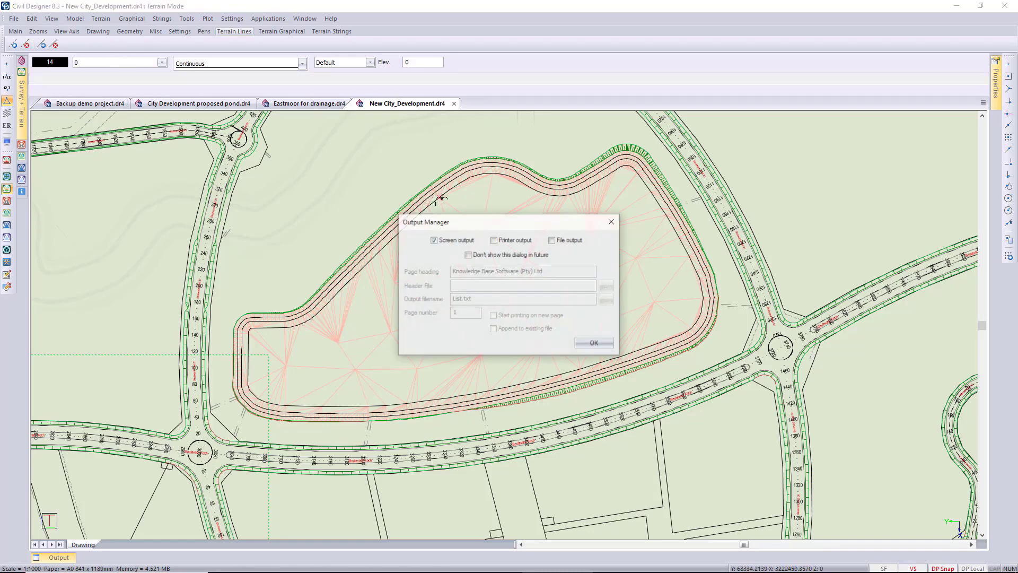
pyautogui.click(593, 344)
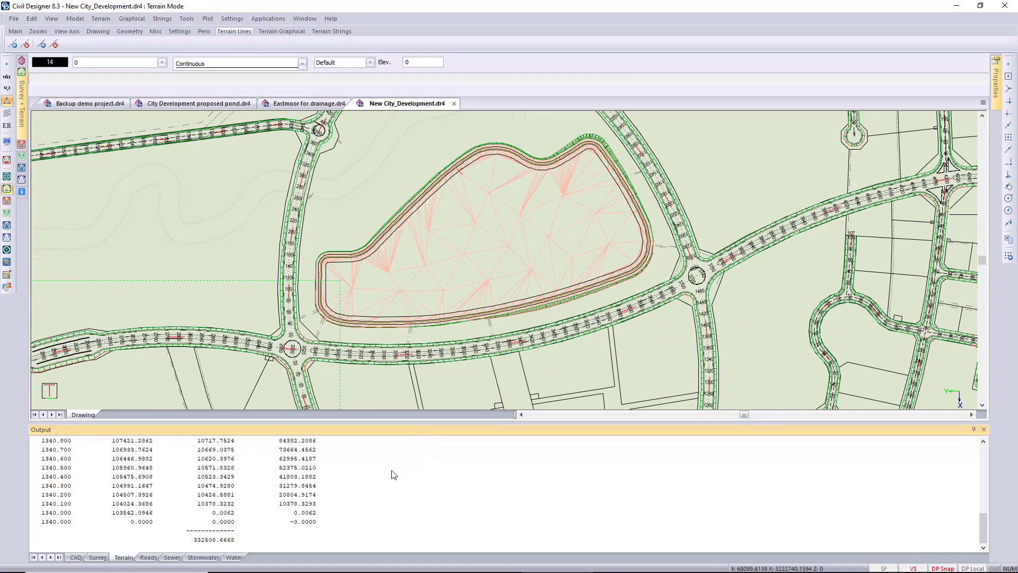
# Review the dam volume report's levels, areas, interval volumes and cumulative volumes down to the total, then put the report away.
pyautogui.scroll(10, 360, 504)
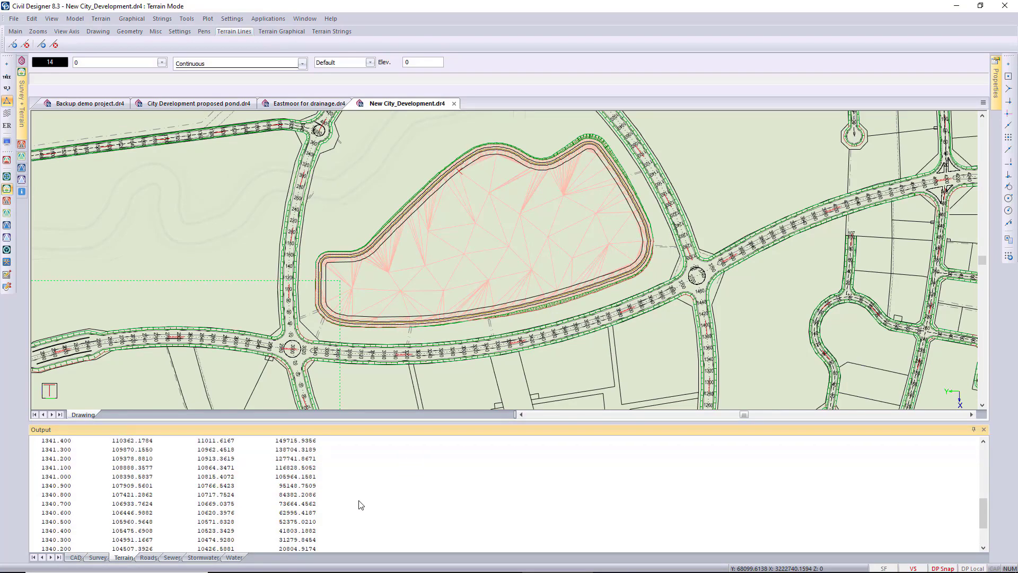
pyautogui.scroll(2, 360, 505)
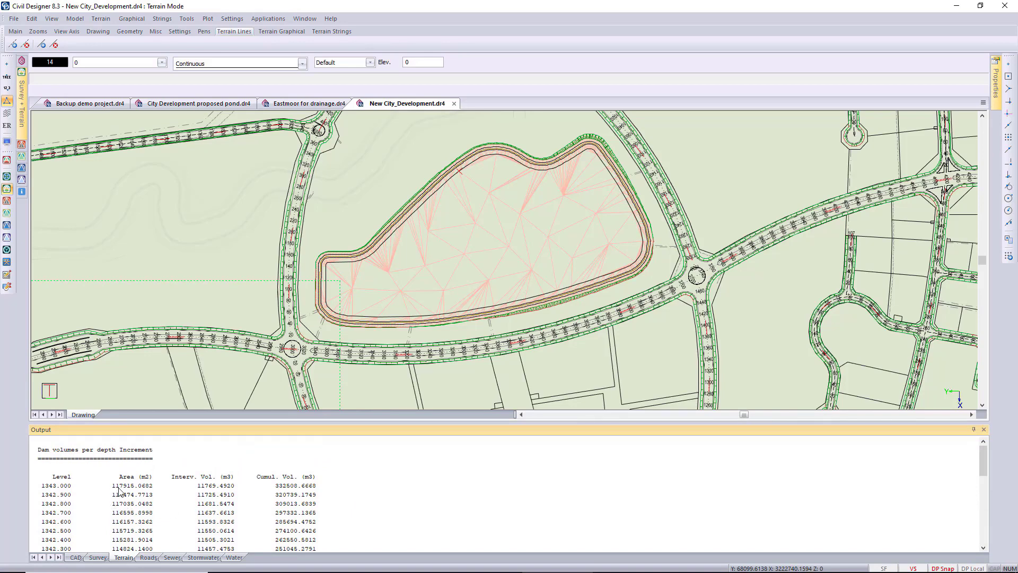
pyautogui.scroll(-3, 124, 492)
pyautogui.scroll(-6, 124, 492)
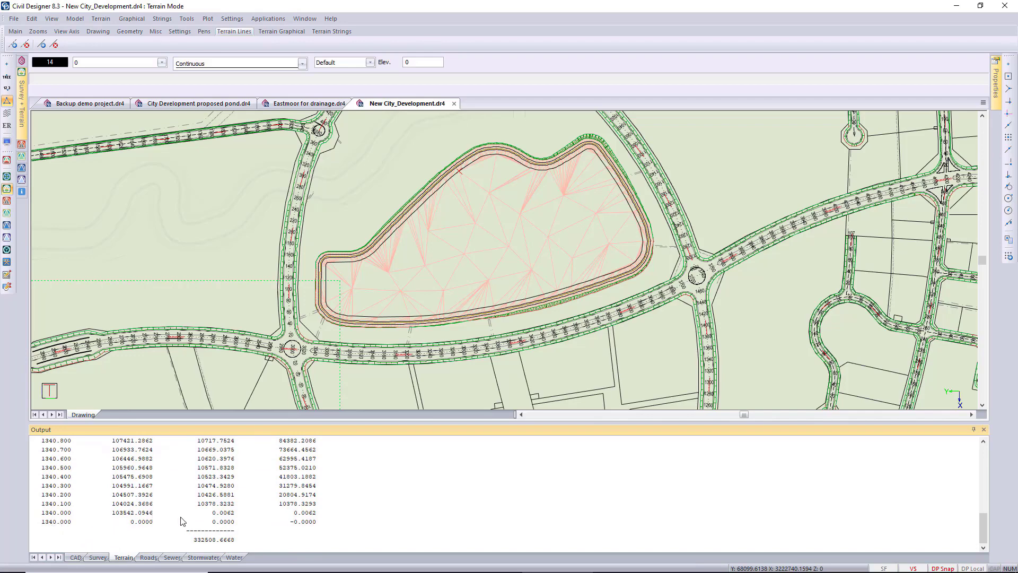
pyautogui.click(228, 545)
pyautogui.click(974, 432)
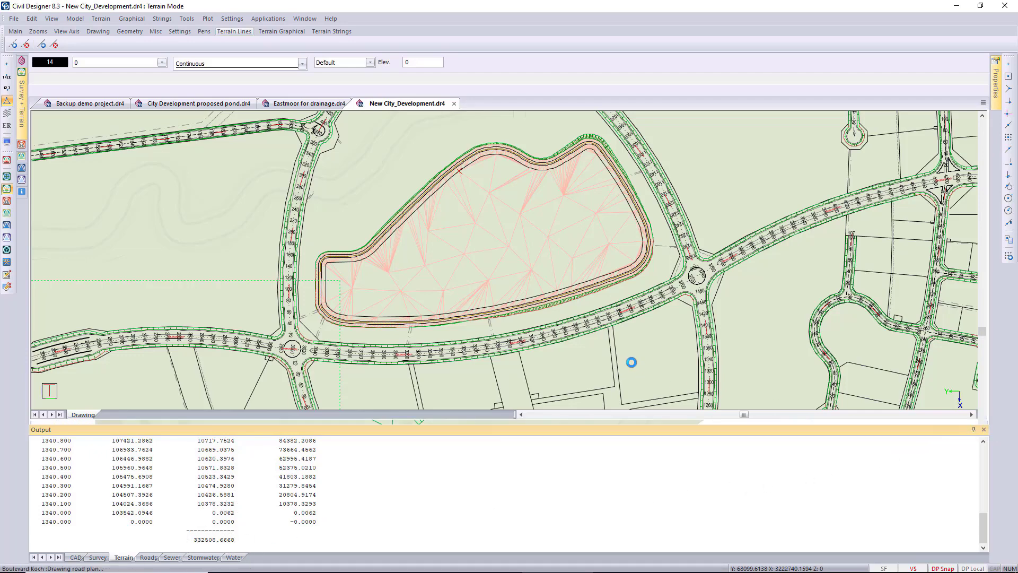
# Select the water surface polyline along the pond's inner bank and inspect its properties.
pyautogui.scroll(2, 535, 323)
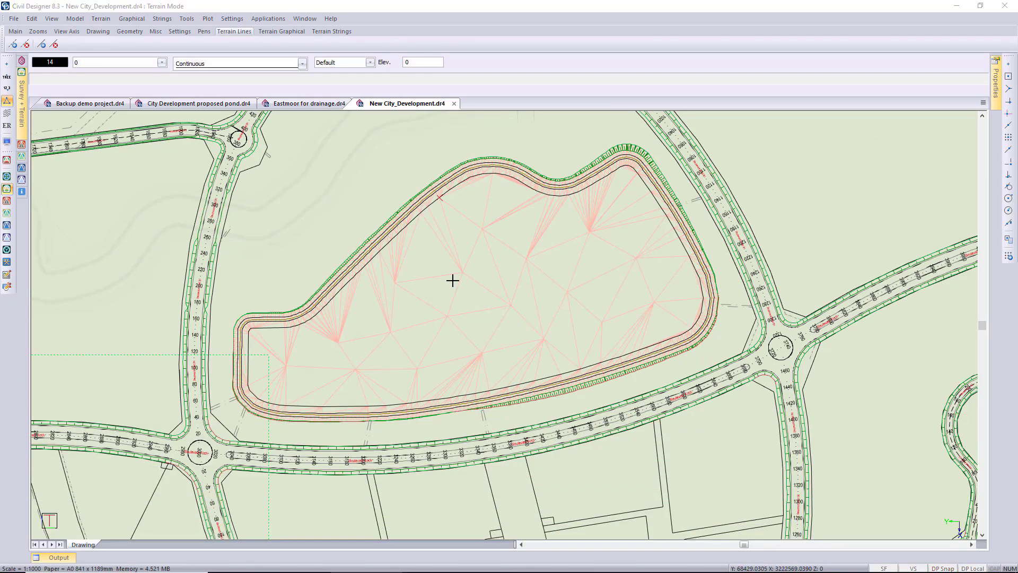
pyautogui.scroll(2, 408, 225)
pyautogui.scroll(2, 408, 225)
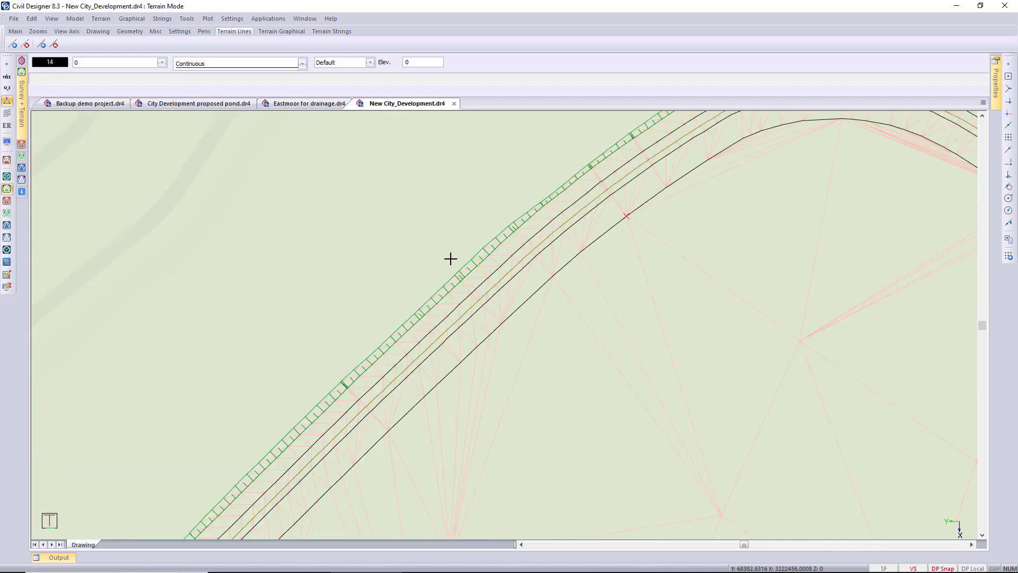
pyautogui.scroll(1, 484, 295)
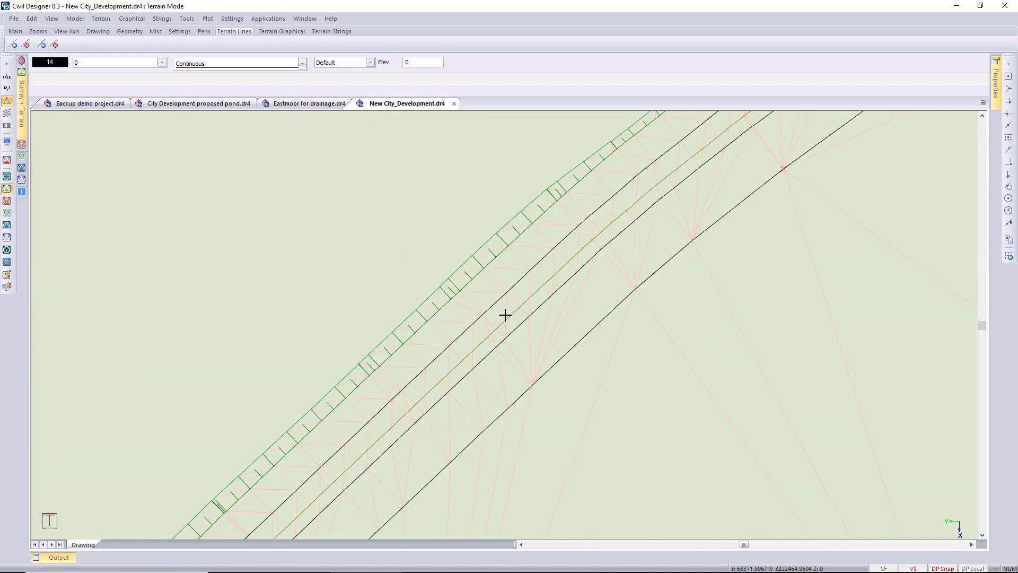
pyautogui.click(507, 317)
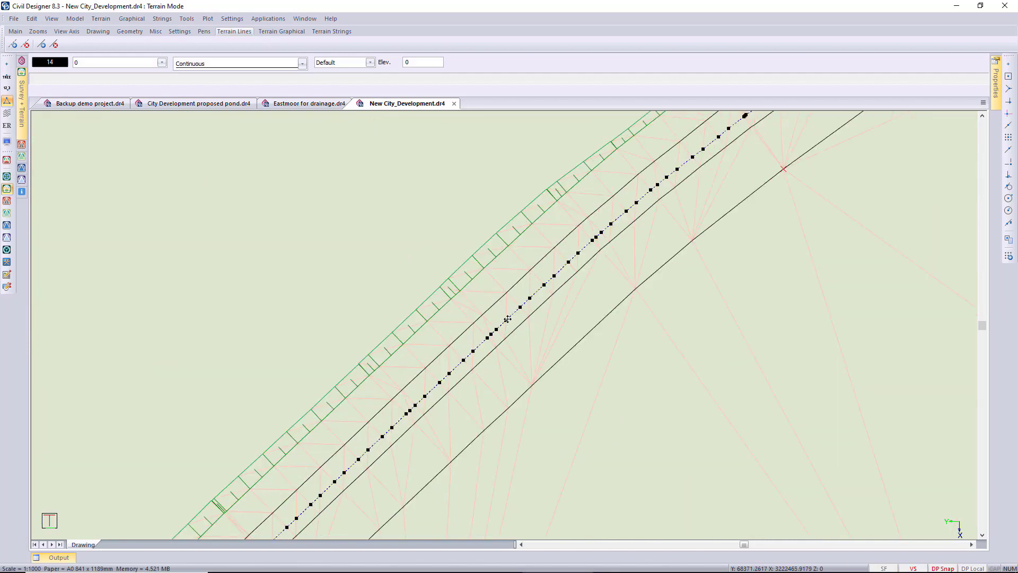
pyautogui.click(999, 101)
# Create a terrain string named Water_surface from the water surface polyline, taking heights from entities and retaining the polyline.
pyautogui.click(162, 19)
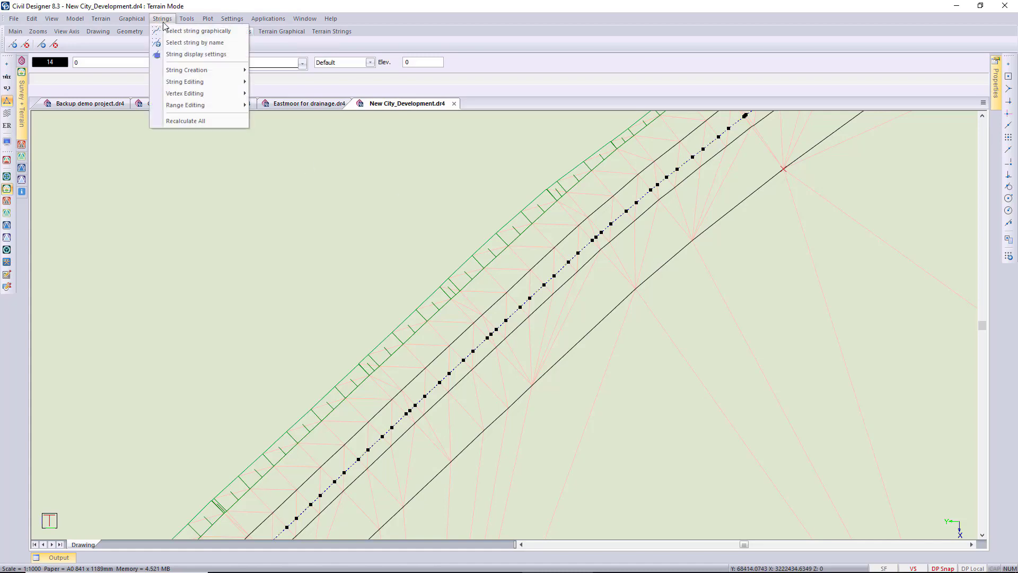
pyautogui.moveTo(204, 70)
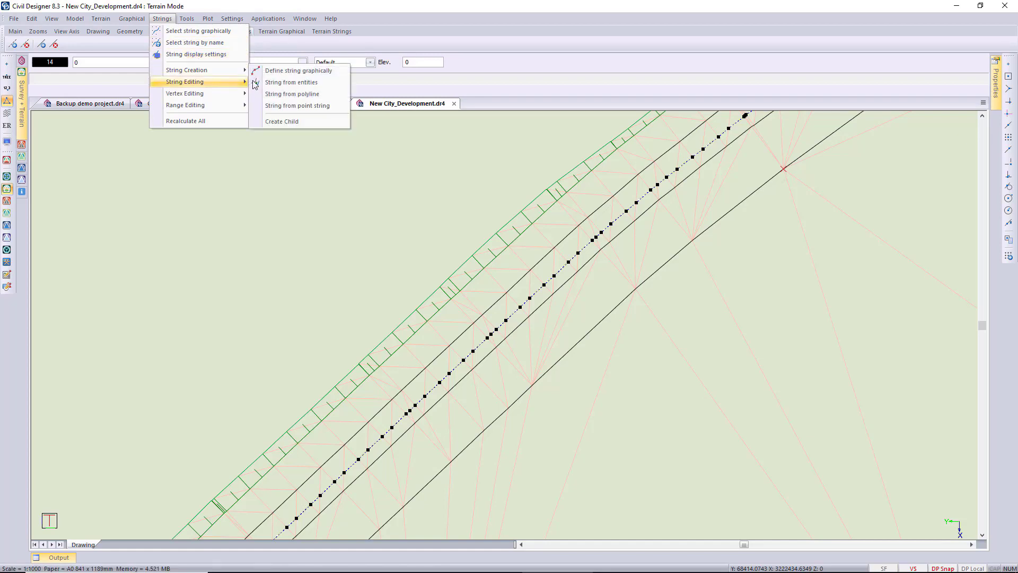
pyautogui.click(302, 95)
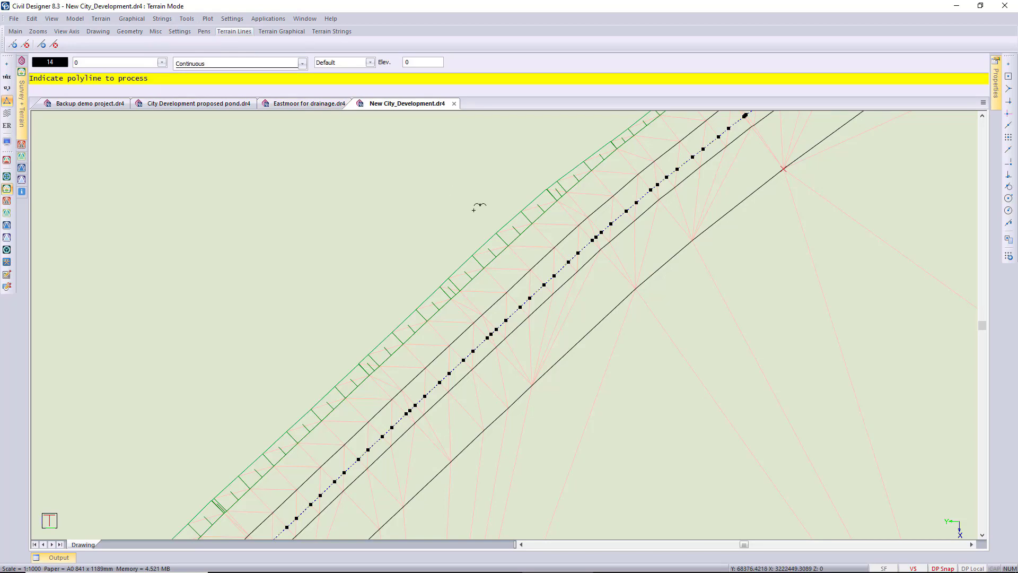
pyautogui.click(551, 278)
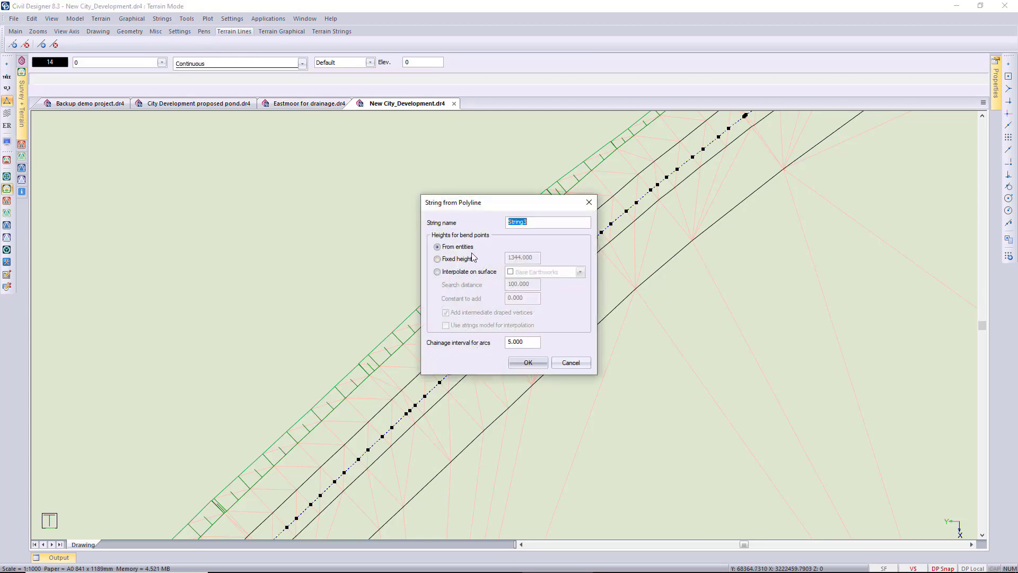
pyautogui.write('Water_surface')
pyautogui.click(527, 363)
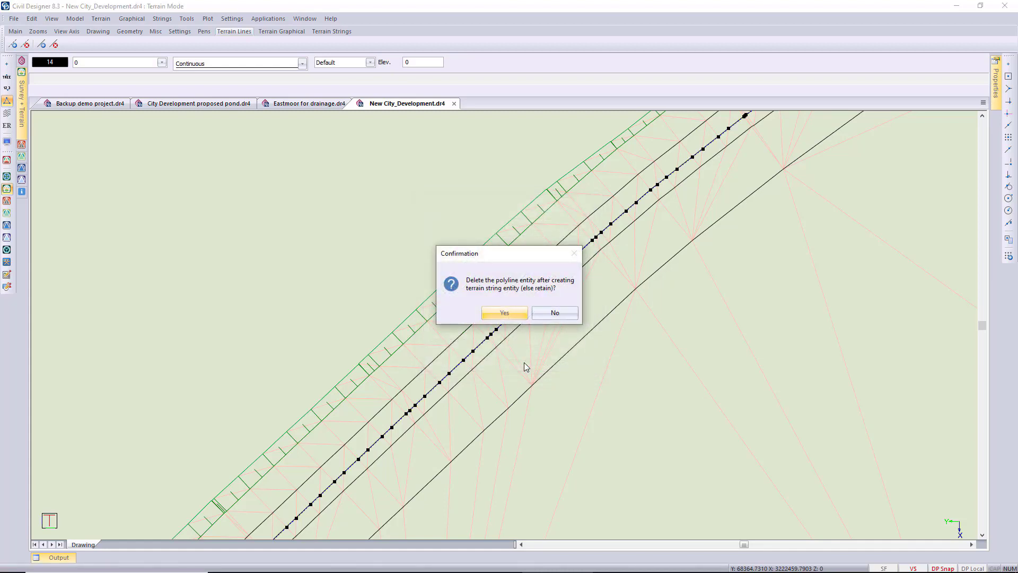
pyautogui.click(554, 313)
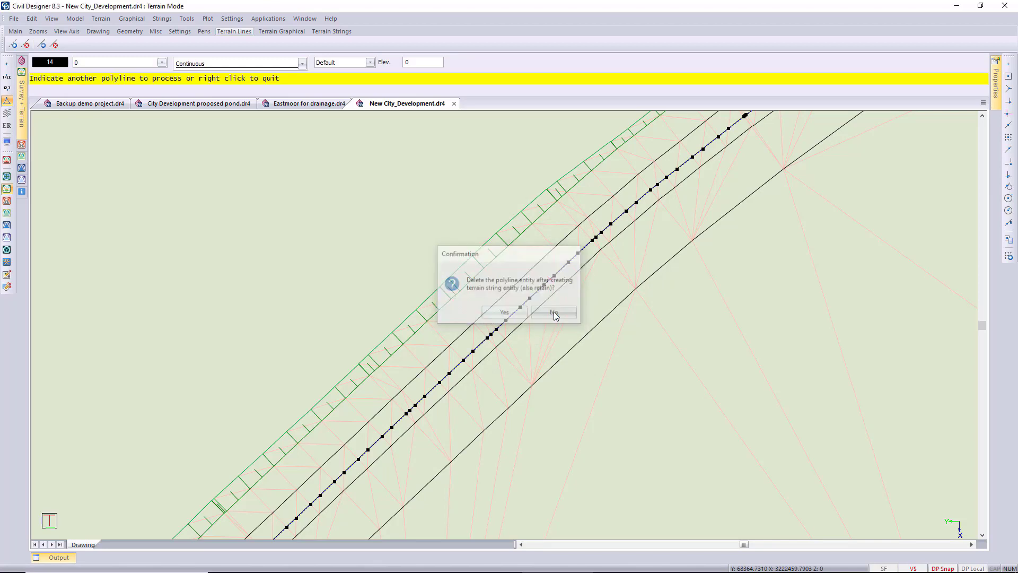
pyautogui.rightClick(653, 310)
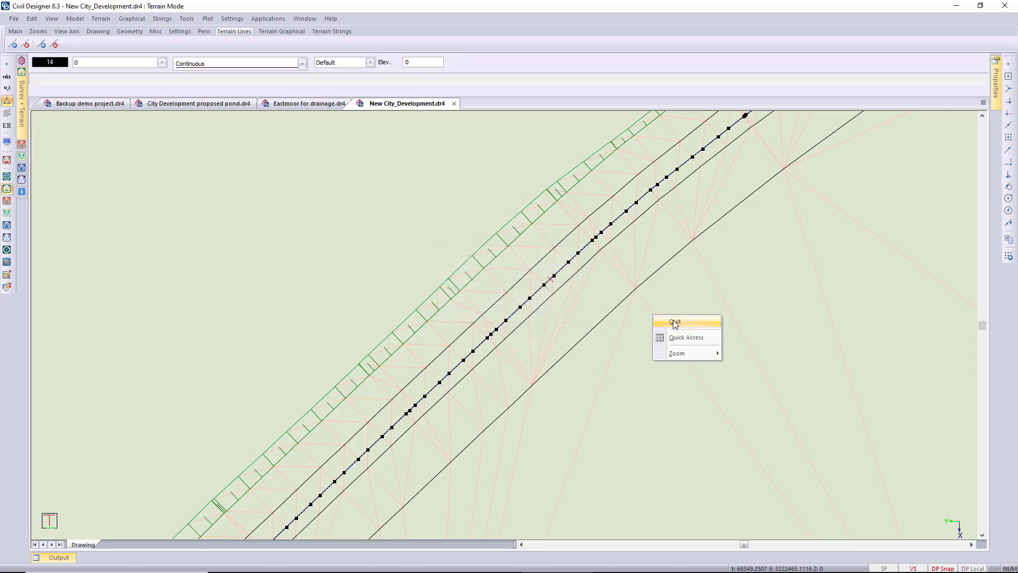
pyautogui.click(675, 324)
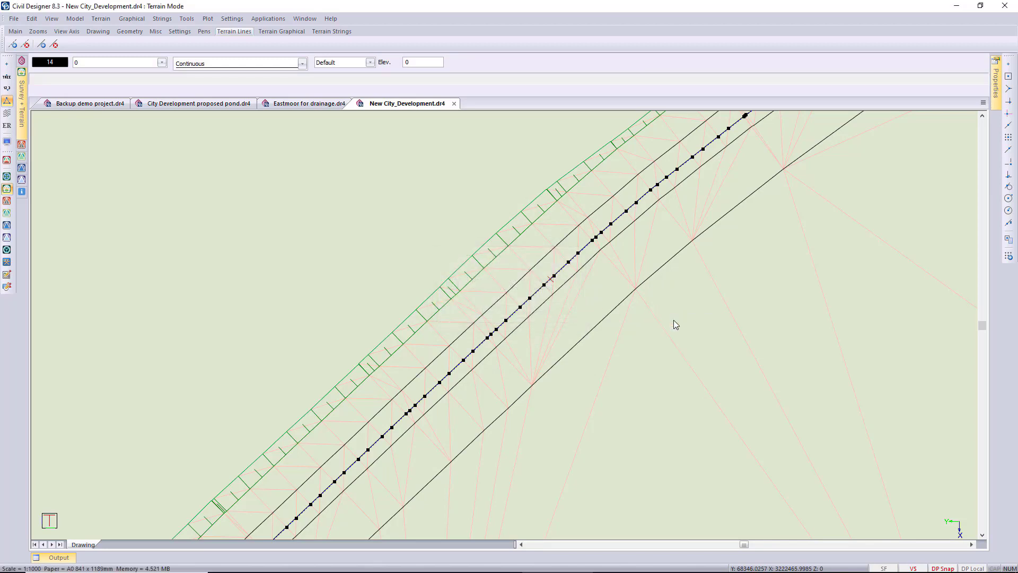
# Clear the current selection around the pond edge.
pyautogui.scroll(-2, 674, 320)
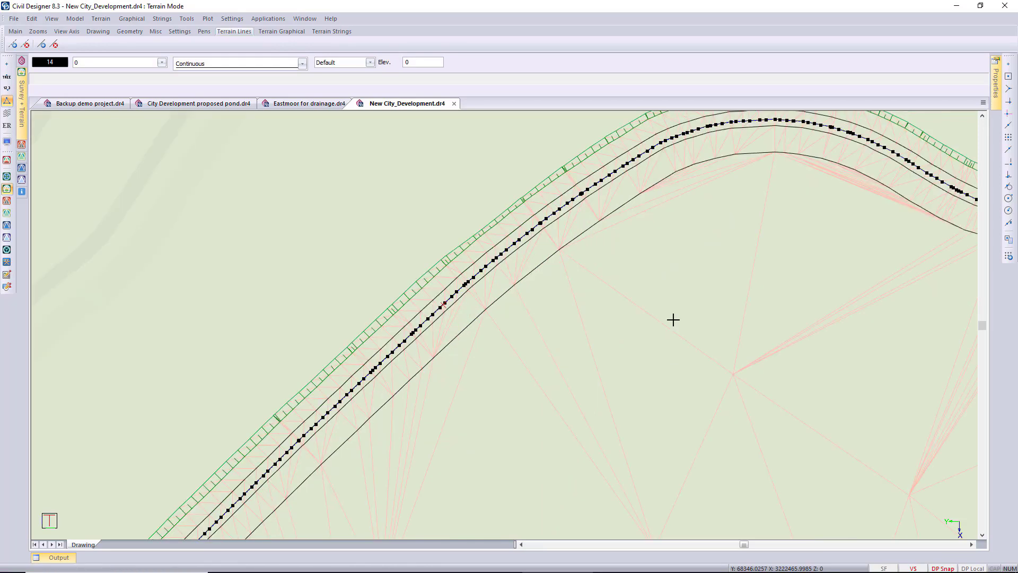
pyautogui.scroll(-2, 525, 311)
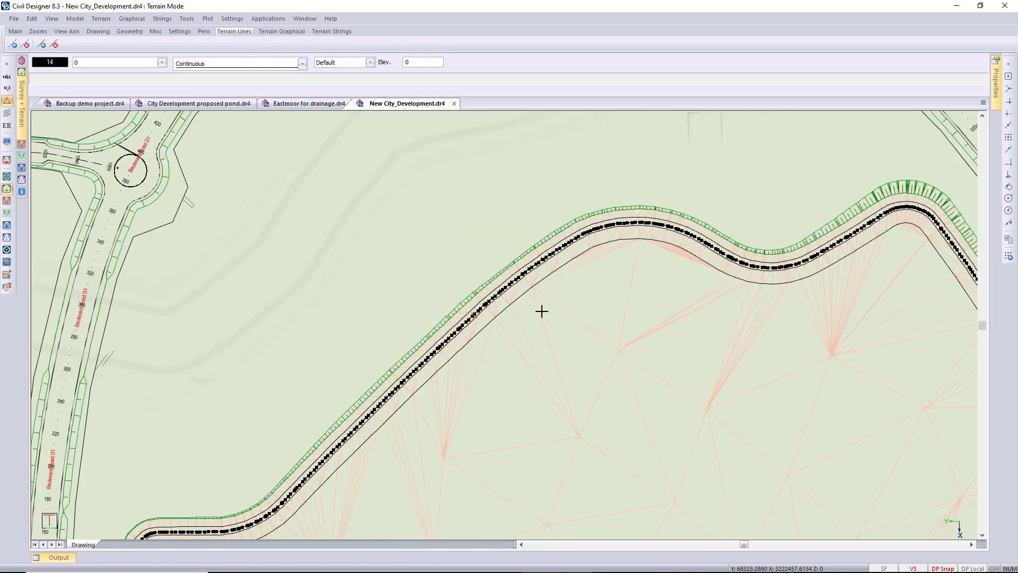
pyautogui.rightClick(542, 311)
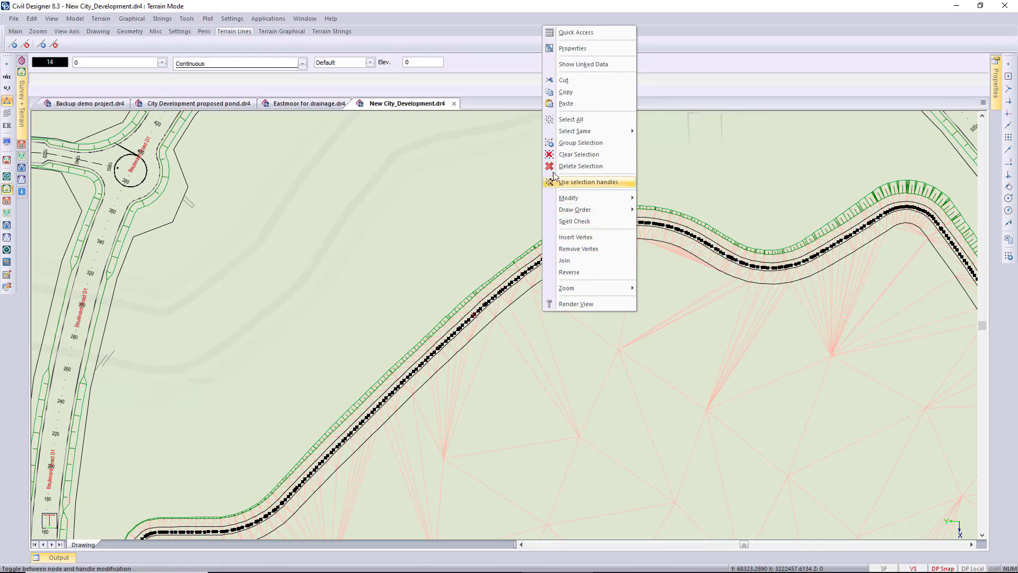
pyautogui.click(564, 155)
# Select the terrain string that overlaps the water surface polyline and inspect its properties.
pyautogui.scroll(2, 535, 285)
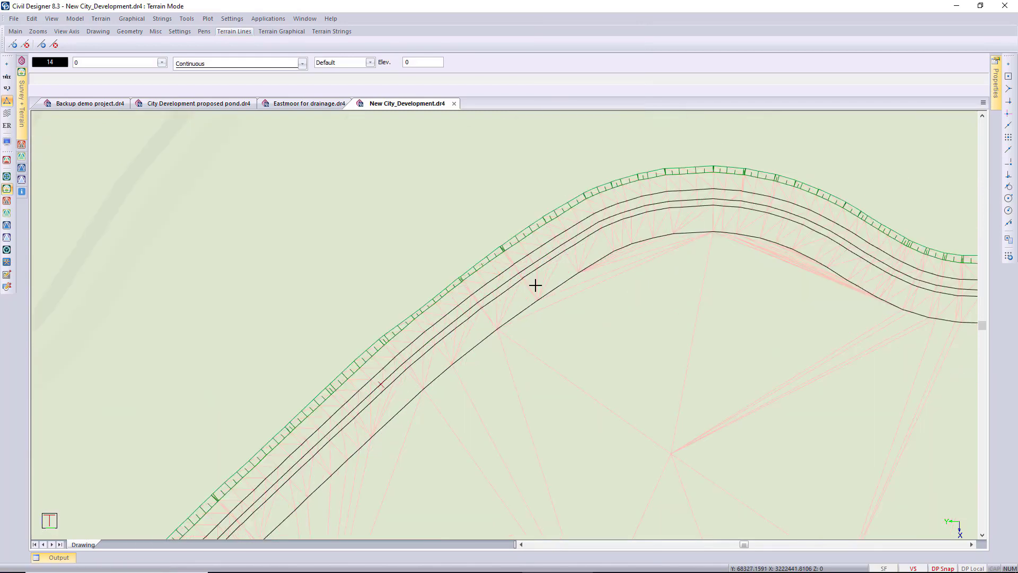
pyautogui.scroll(2, 536, 285)
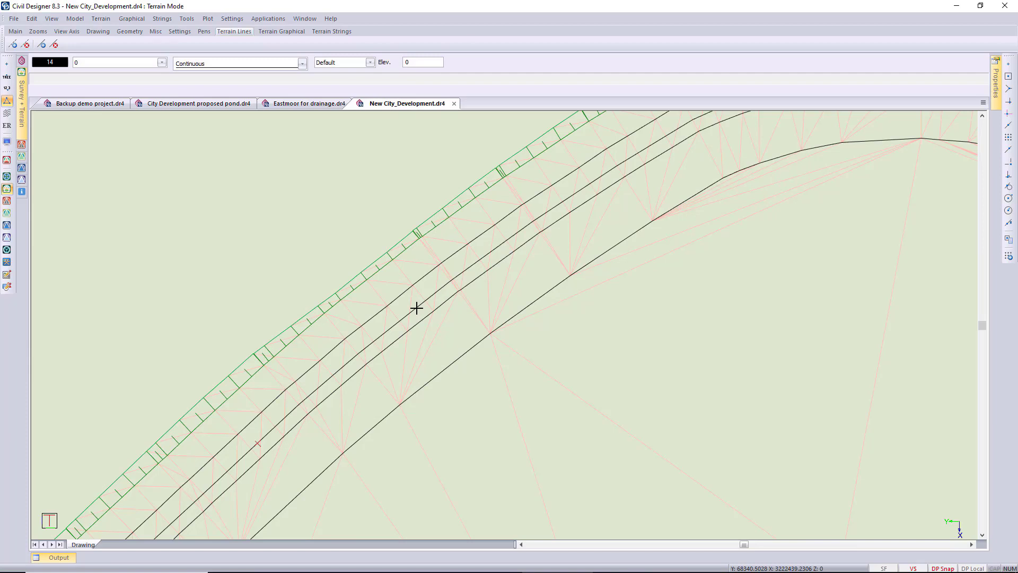
pyautogui.click(418, 306)
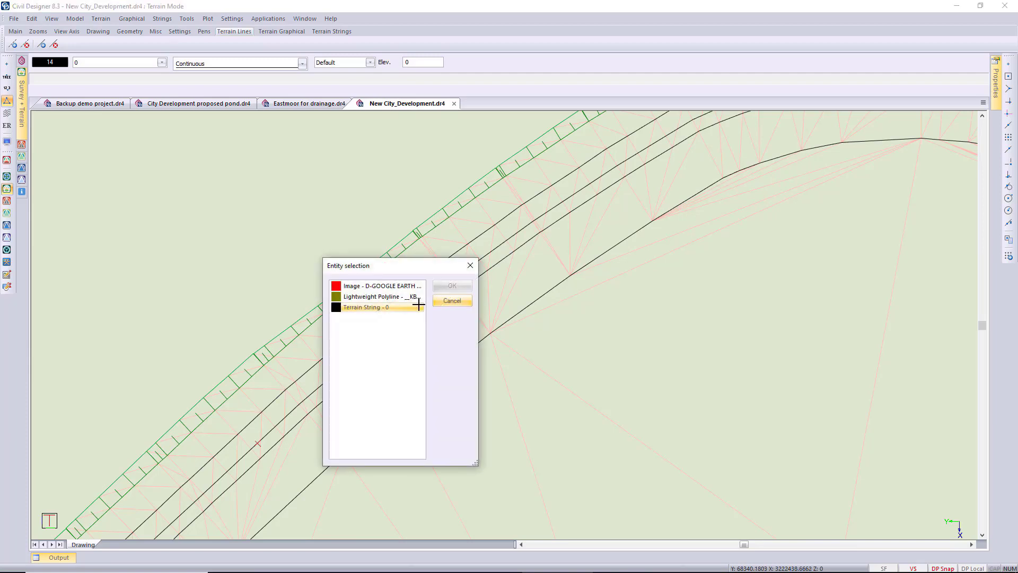
pyautogui.click(369, 308)
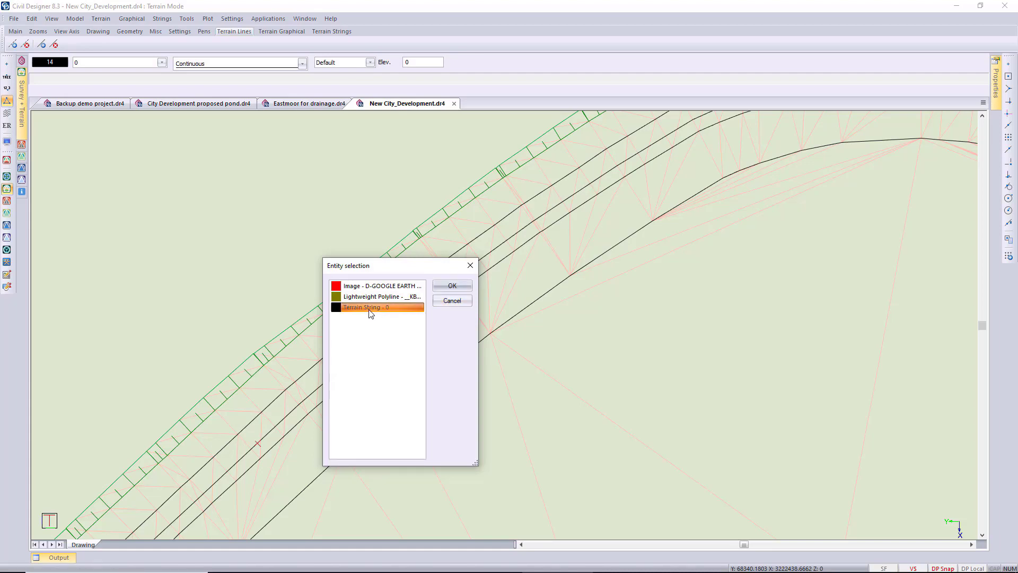
pyautogui.click(452, 287)
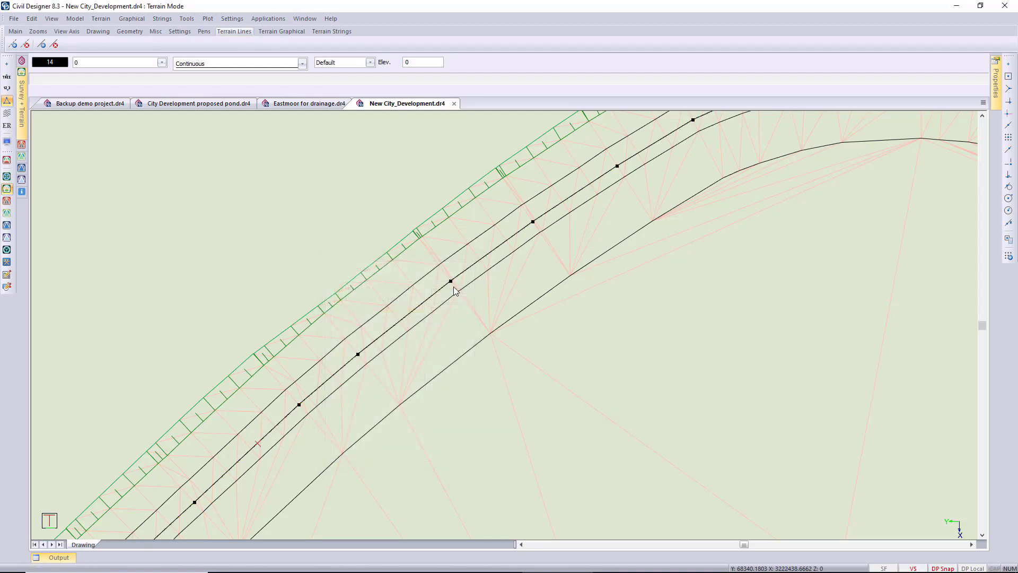
pyautogui.moveTo(998, 94)
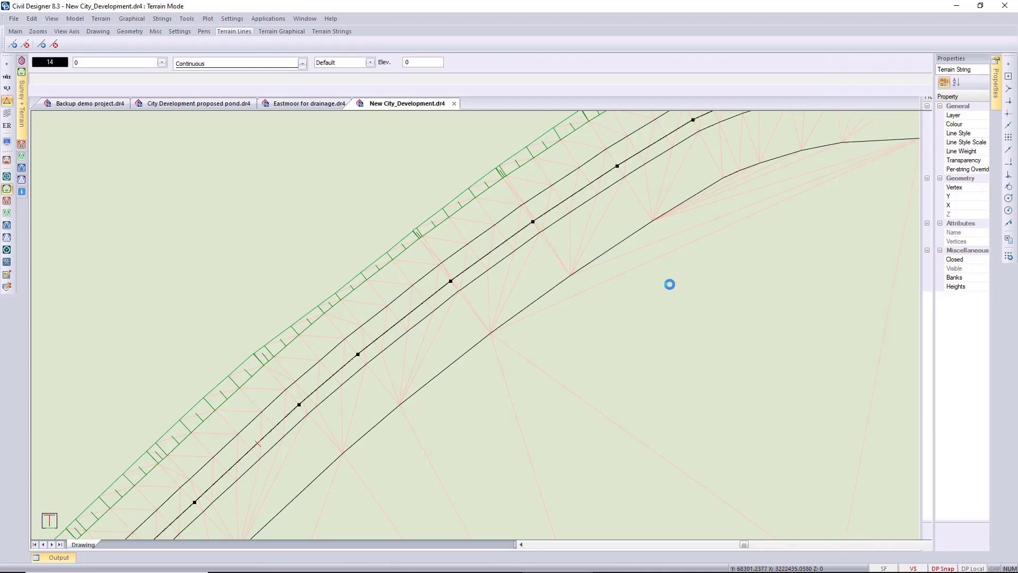
pyautogui.scroll(-3, 534, 302)
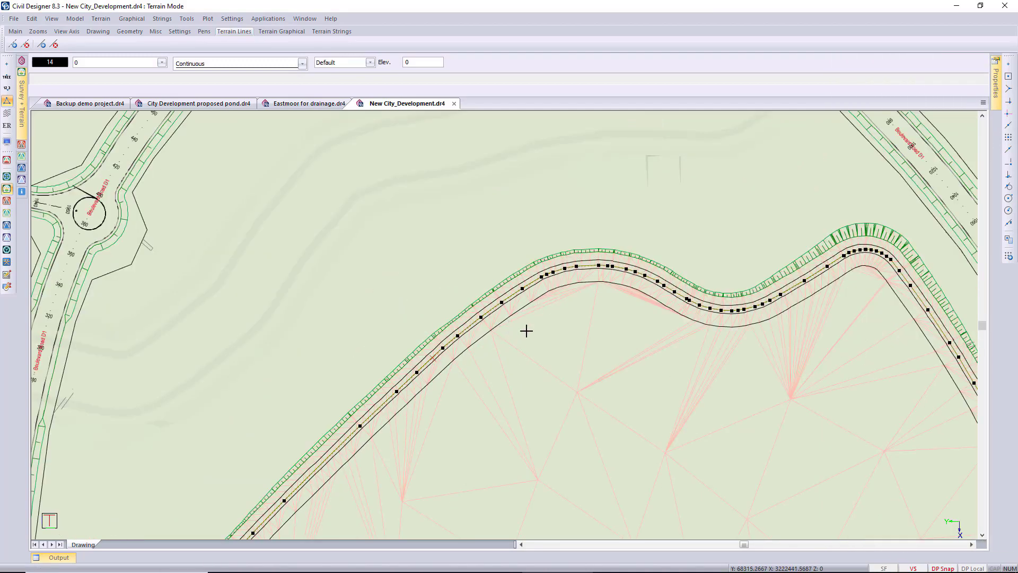
# Translate only the Water_surface string to surface 26 Water surface as feature lines and check that surface's point count in the display settings.
pyautogui.scroll(-2, 503, 295)
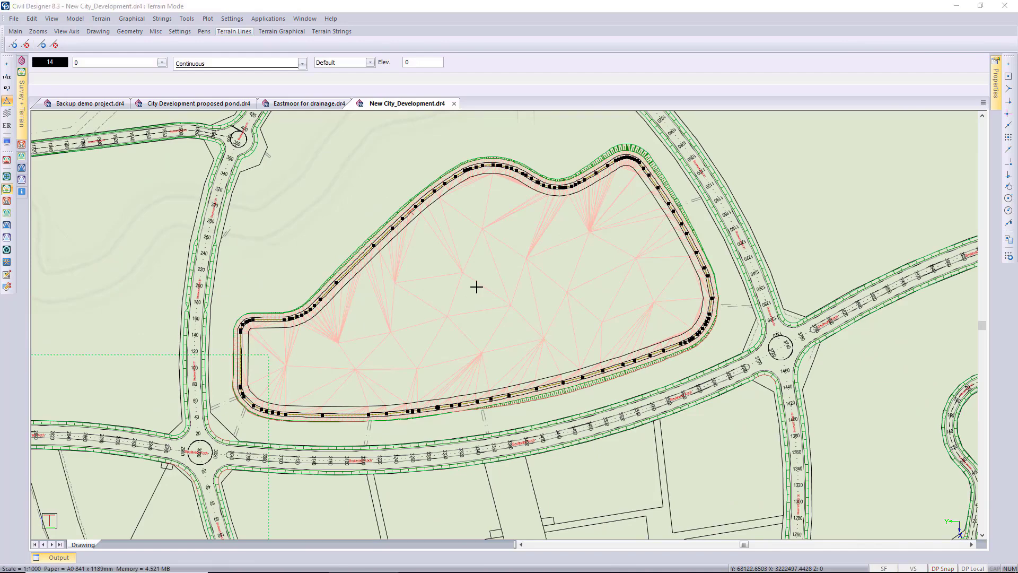
pyautogui.click(163, 20)
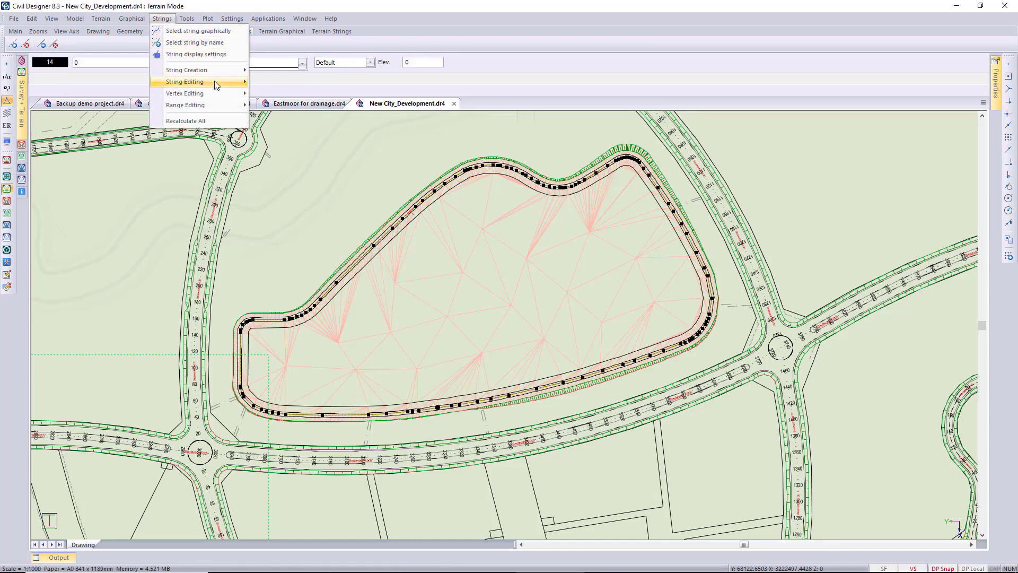
pyautogui.moveTo(214, 80)
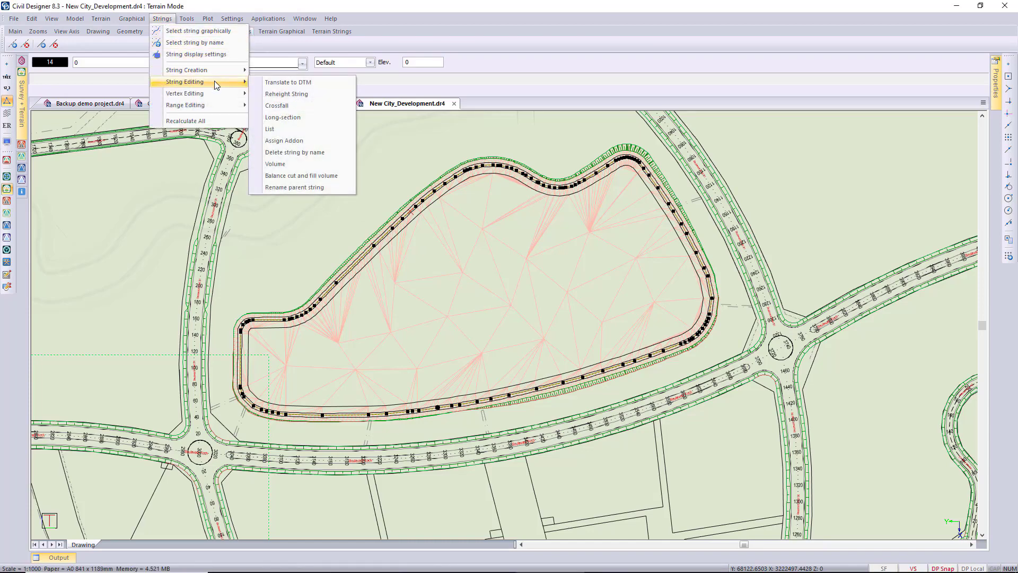
pyautogui.click(277, 84)
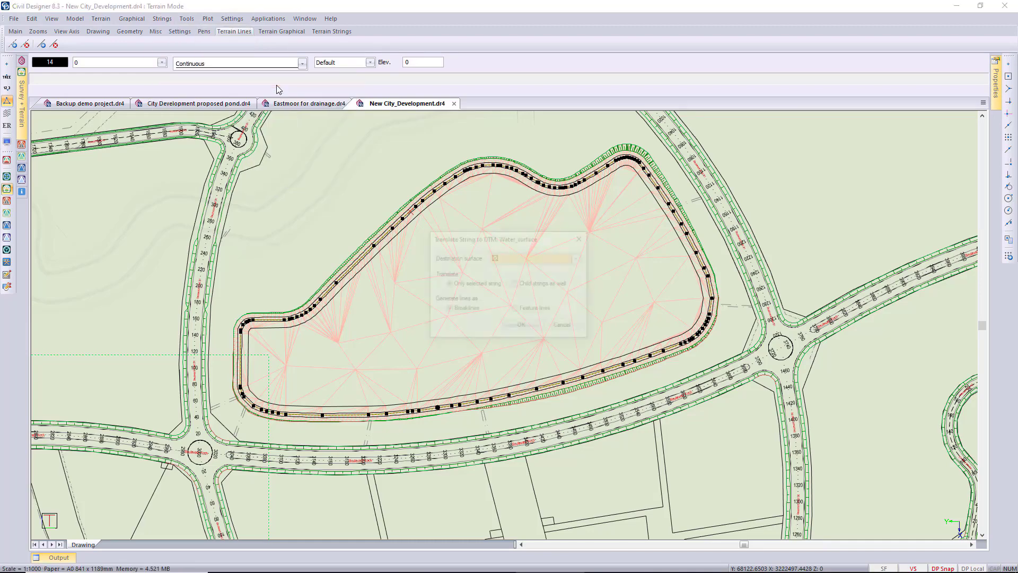
pyautogui.click(578, 258)
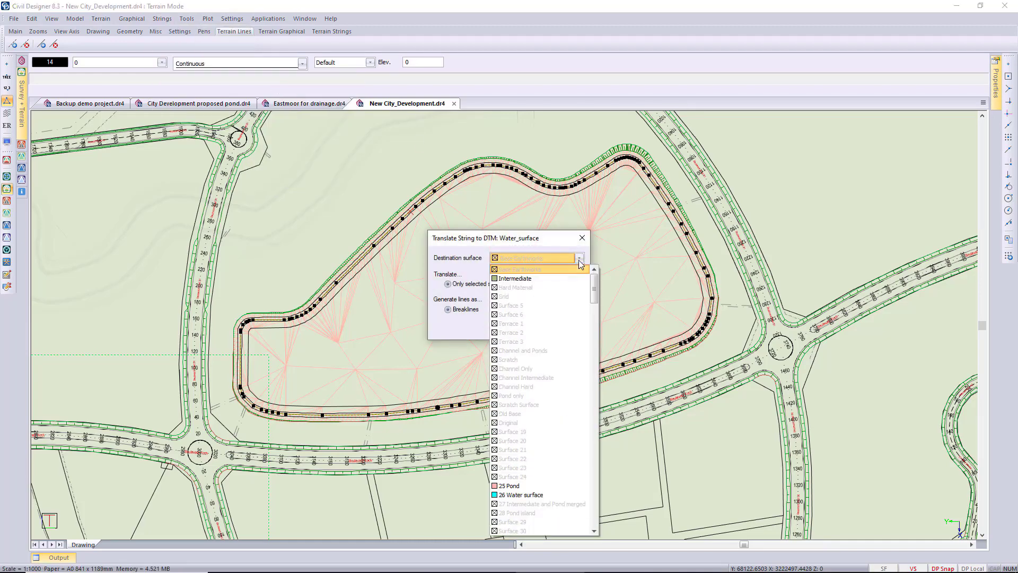
pyautogui.scroll(-2, 571, 339)
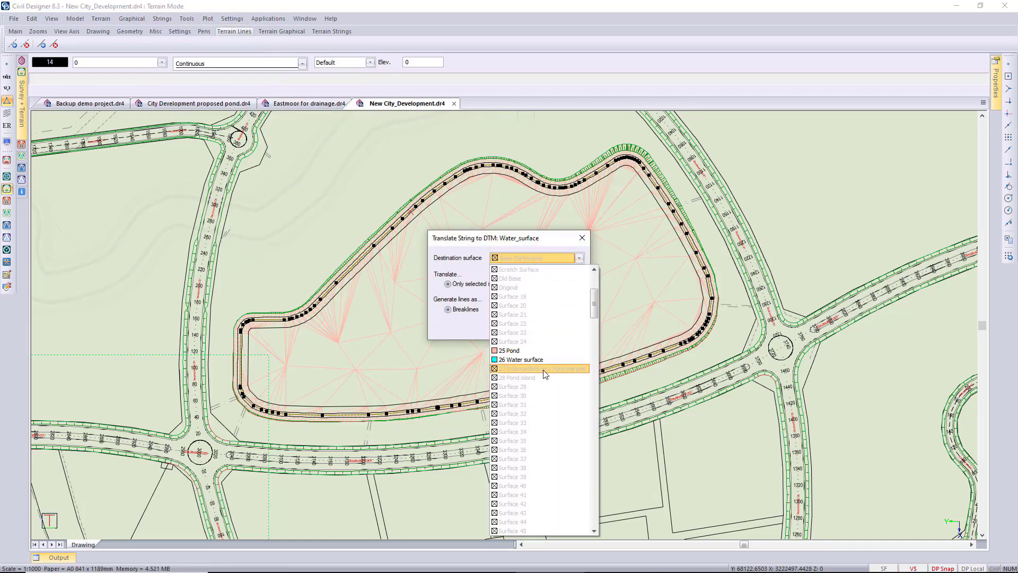
pyautogui.click(533, 374)
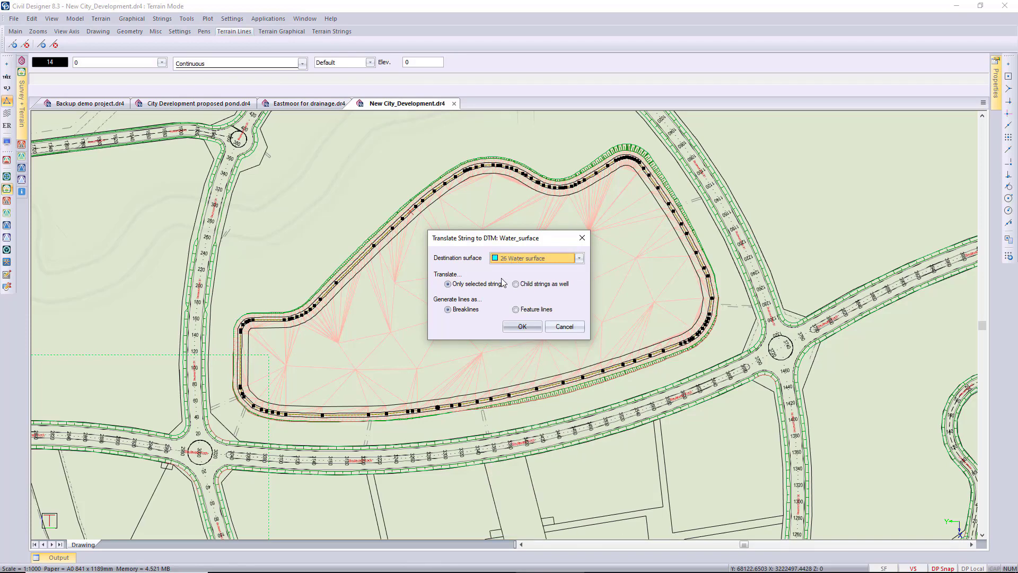
pyautogui.click(516, 309)
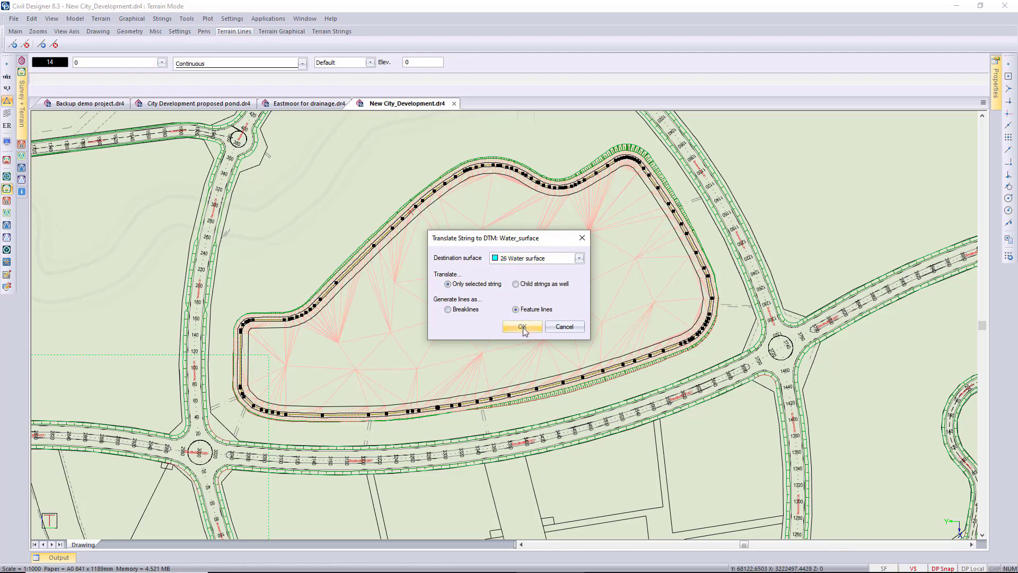
pyautogui.click(522, 327)
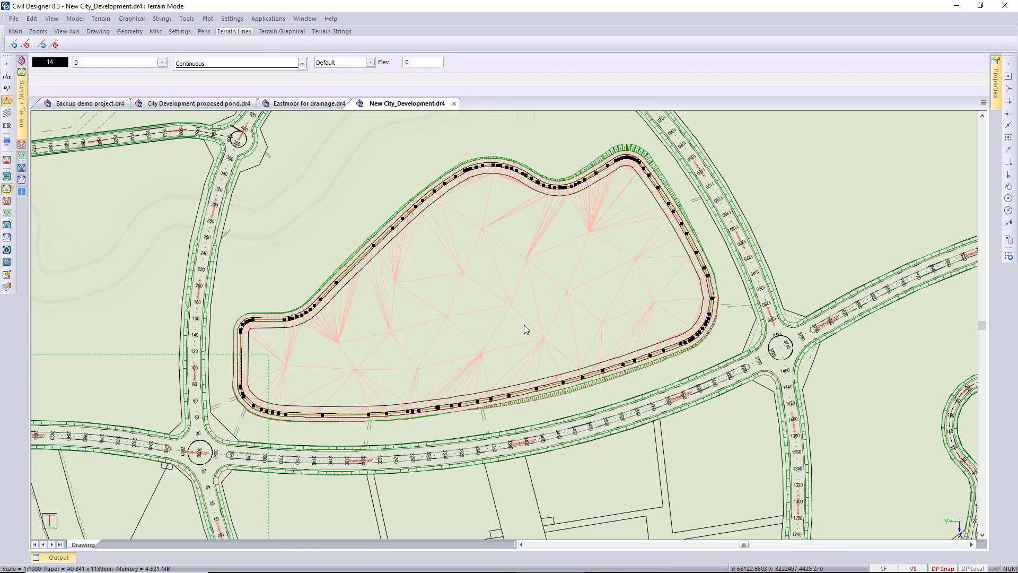
pyautogui.click(7, 142)
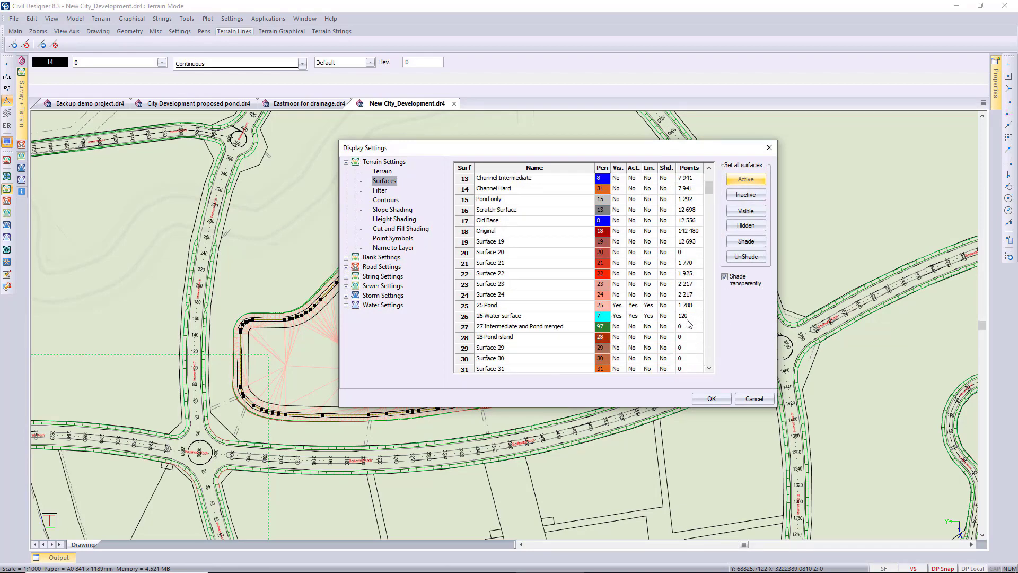
pyautogui.click(711, 398)
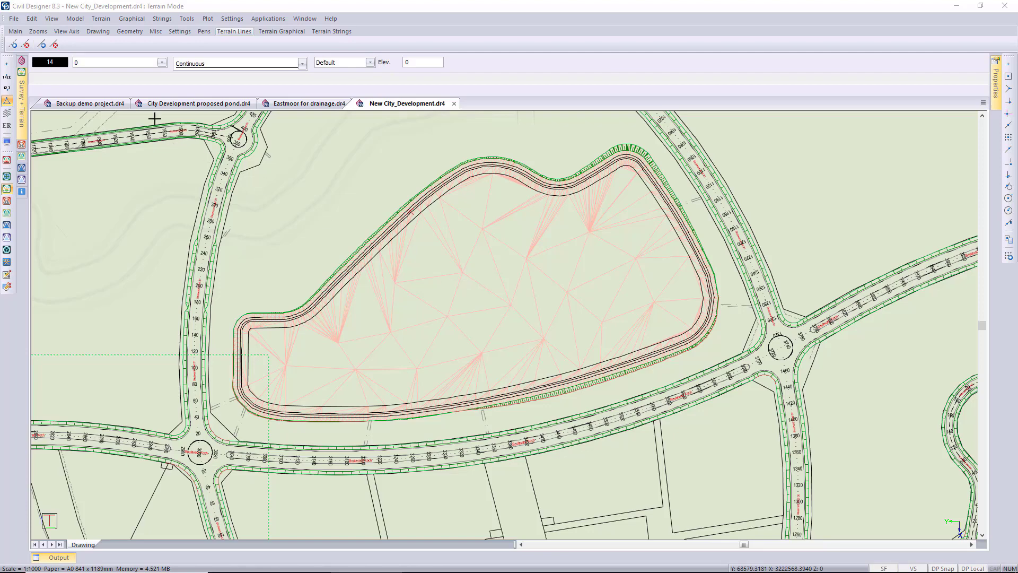
# Start Polygon Copy/Move and draw a closed polygon around the interior points of the pond floor, staying inside the bank lines.
pyautogui.click(74, 18)
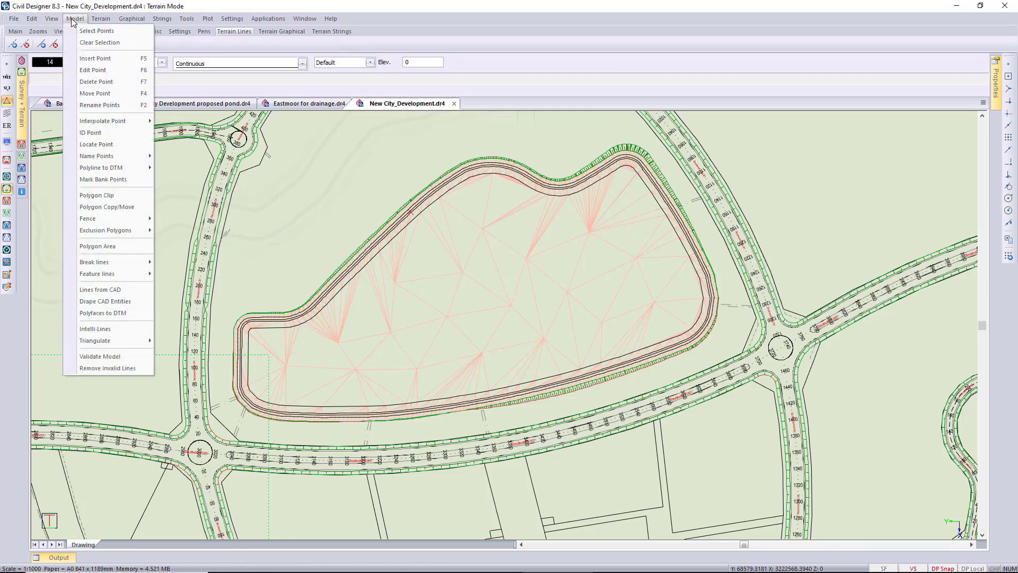
pyautogui.click(119, 211)
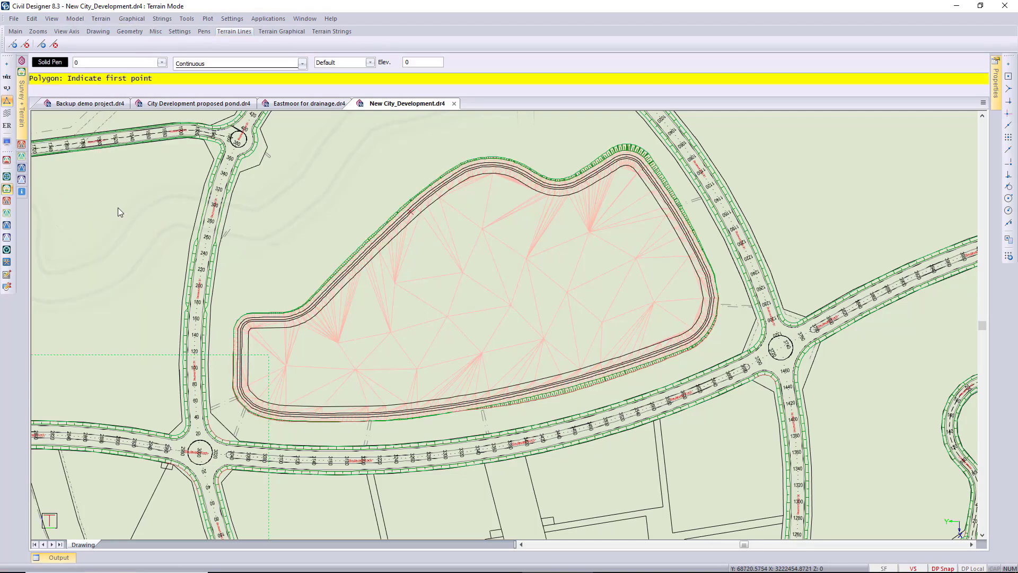
pyautogui.click(275, 349)
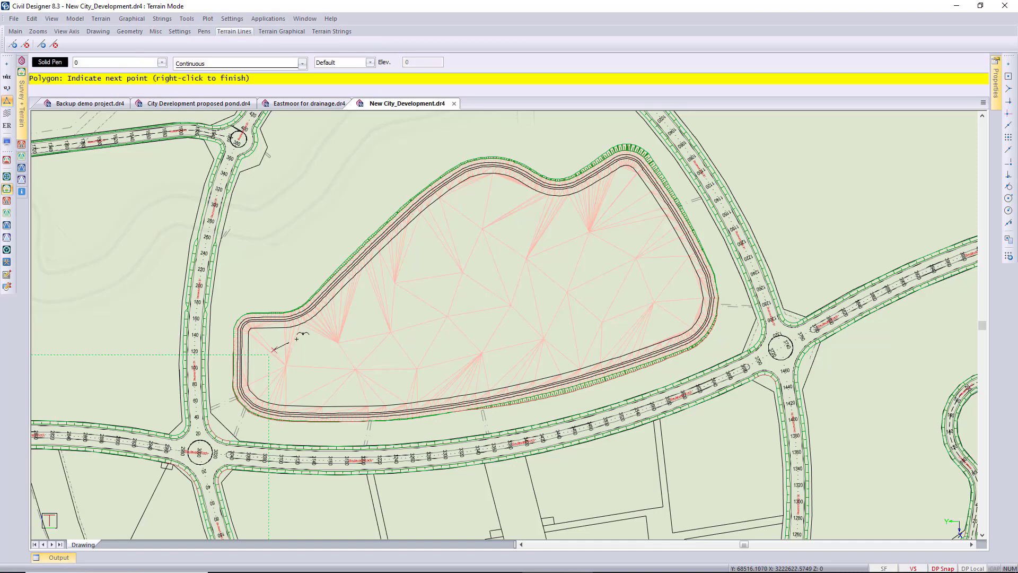
pyautogui.click(332, 322)
pyautogui.click(374, 269)
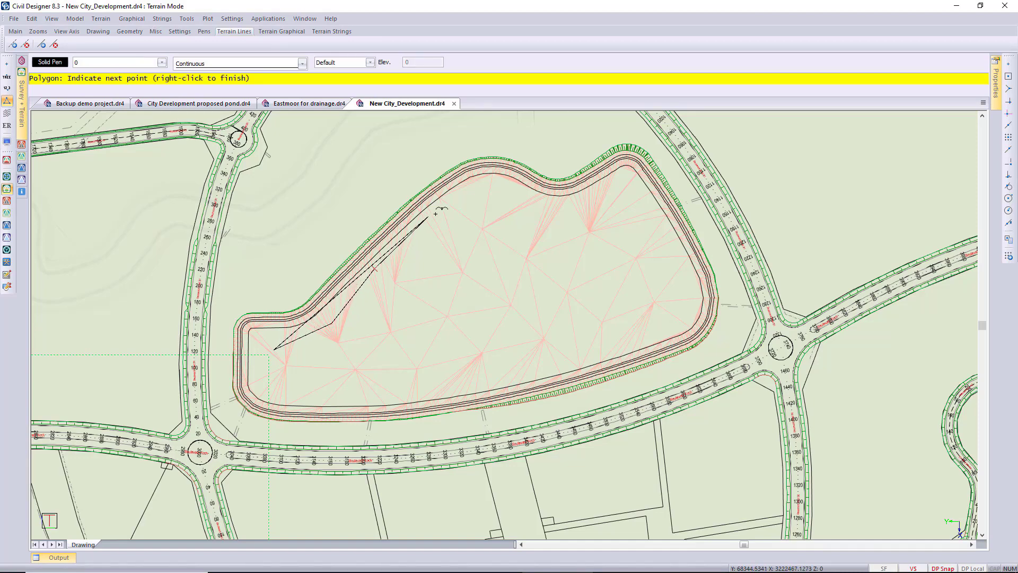
pyautogui.click(449, 205)
pyautogui.click(524, 203)
pyautogui.click(604, 206)
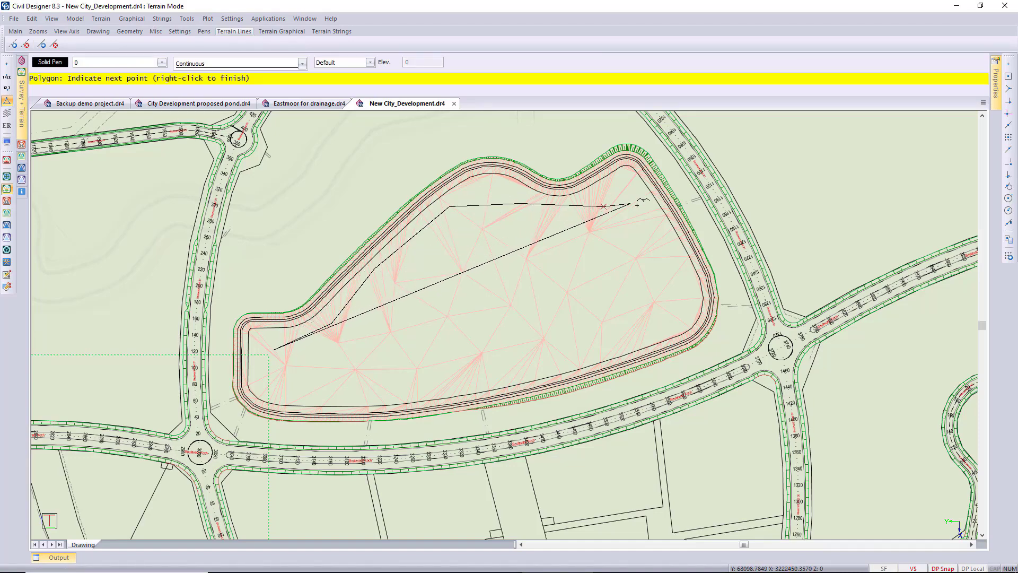
pyautogui.click(644, 212)
pyautogui.click(674, 274)
pyautogui.click(676, 317)
pyautogui.click(641, 334)
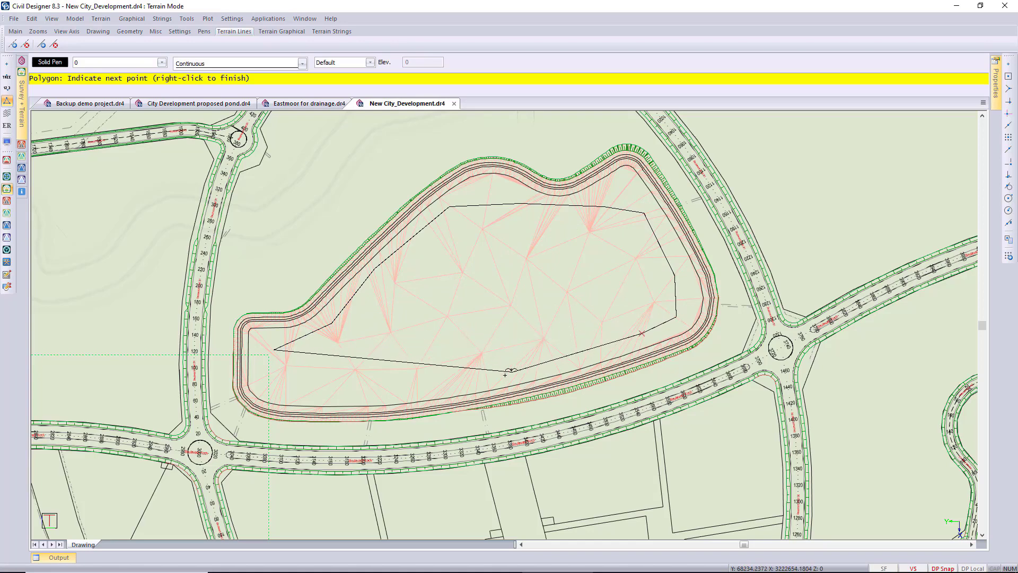
pyautogui.click(493, 377)
pyautogui.click(393, 385)
pyautogui.click(340, 386)
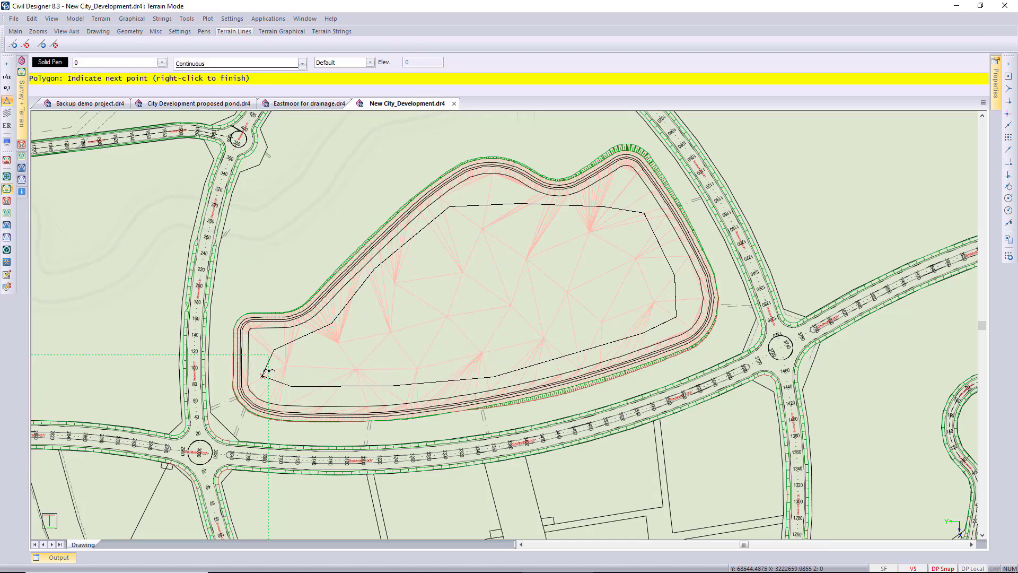
pyautogui.rightClick(263, 376)
pyautogui.click(282, 383)
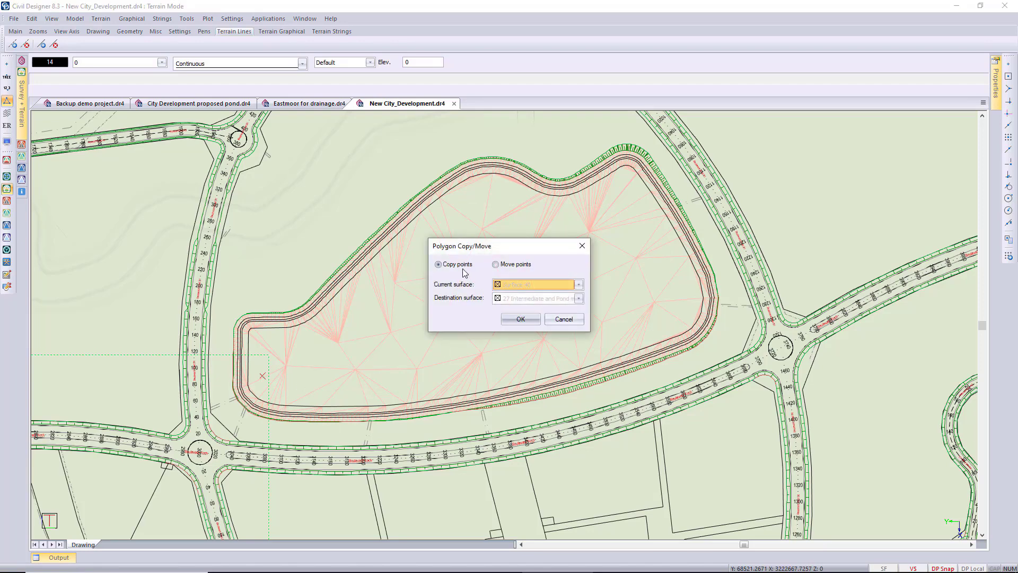
# Copy the points from surface 25 Pond to 26 Water surface, filtered to those inside the user-defined polygon.
pyautogui.click(579, 284)
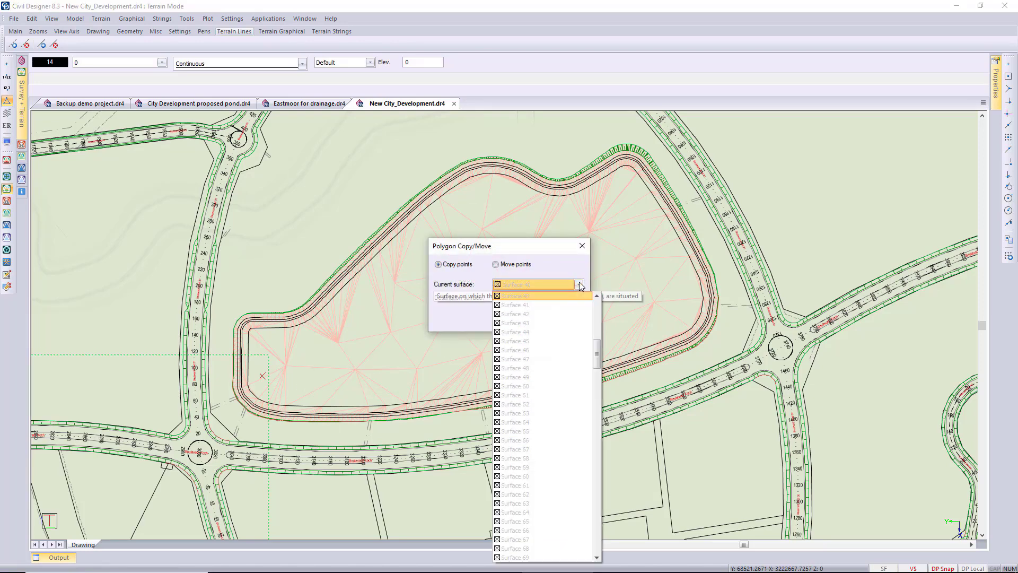
pyautogui.moveTo(596, 363); pyautogui.dragTo(596, 340)
pyautogui.click(528, 376)
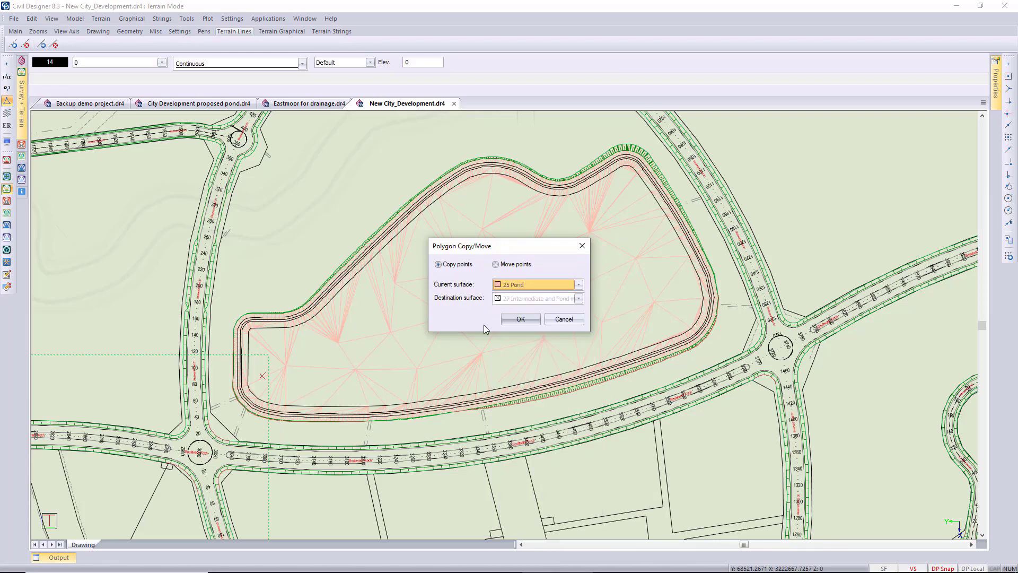
pyautogui.click(578, 298)
pyautogui.scroll(2, 545, 228)
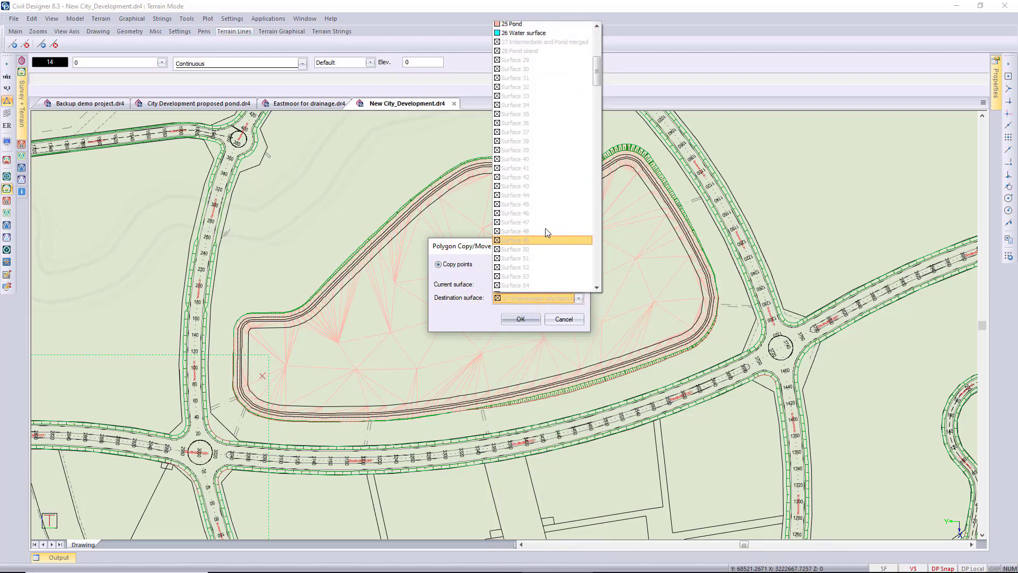
pyautogui.click(525, 71)
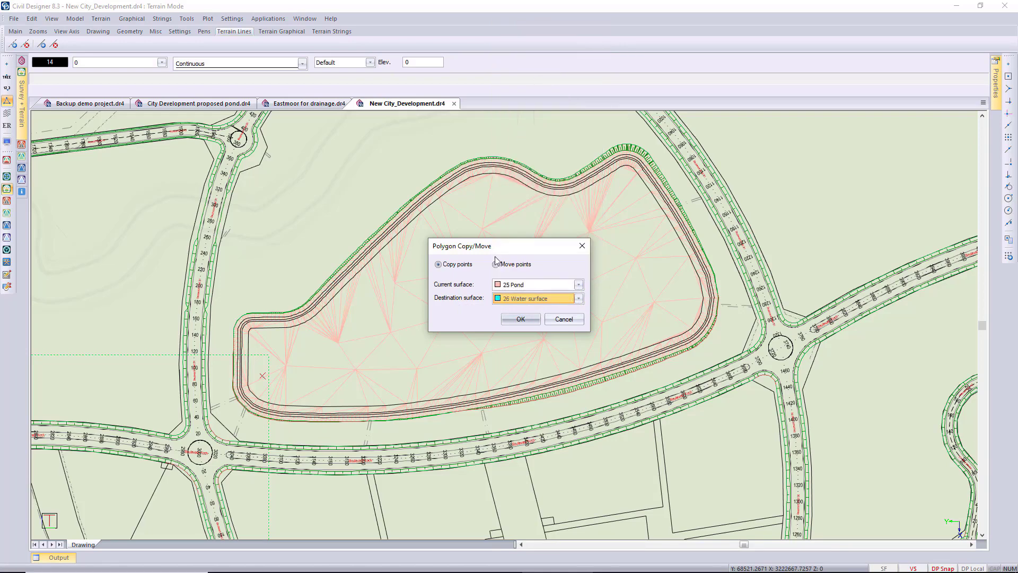
pyautogui.click(517, 319)
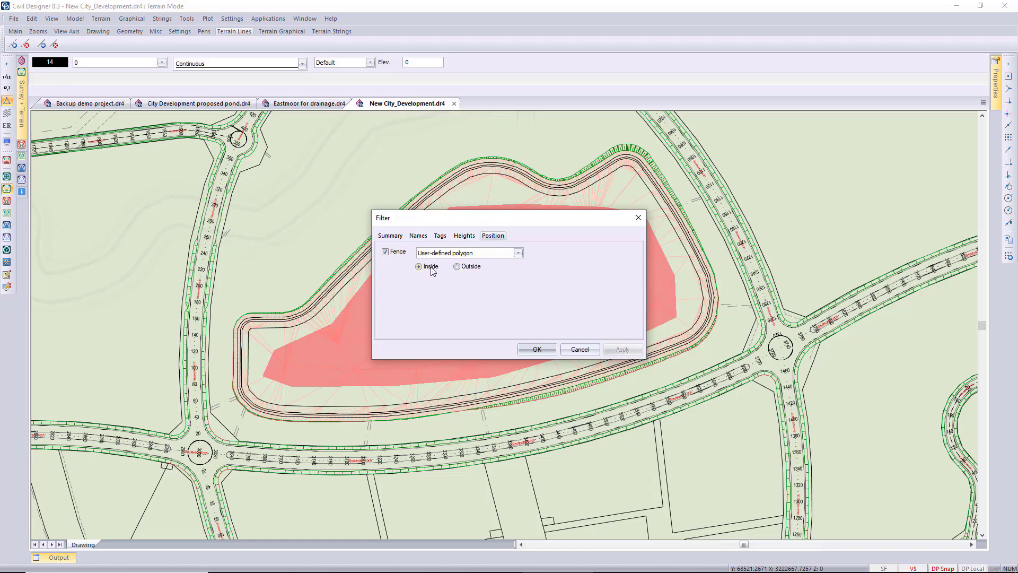
pyautogui.click(540, 350)
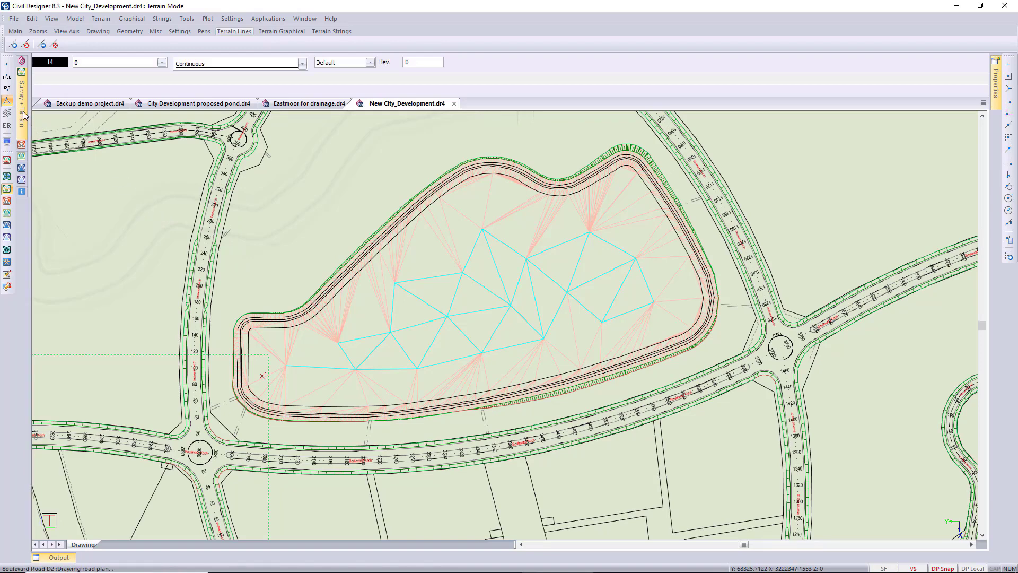
# Hide the 25 Pond surface and select 26 Water surface in the surface list.
pyautogui.moveTo(24, 117)
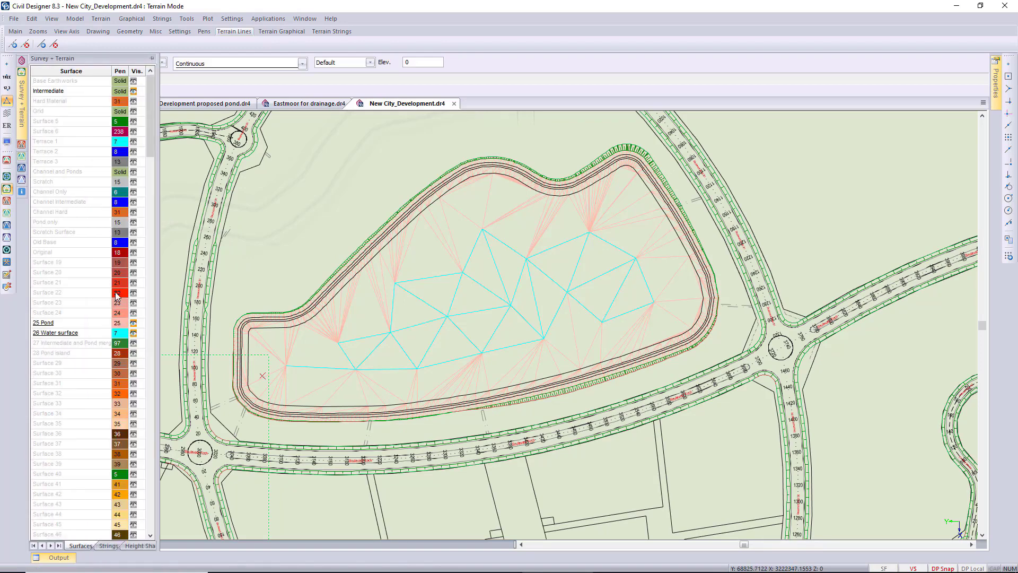
pyautogui.click(133, 322)
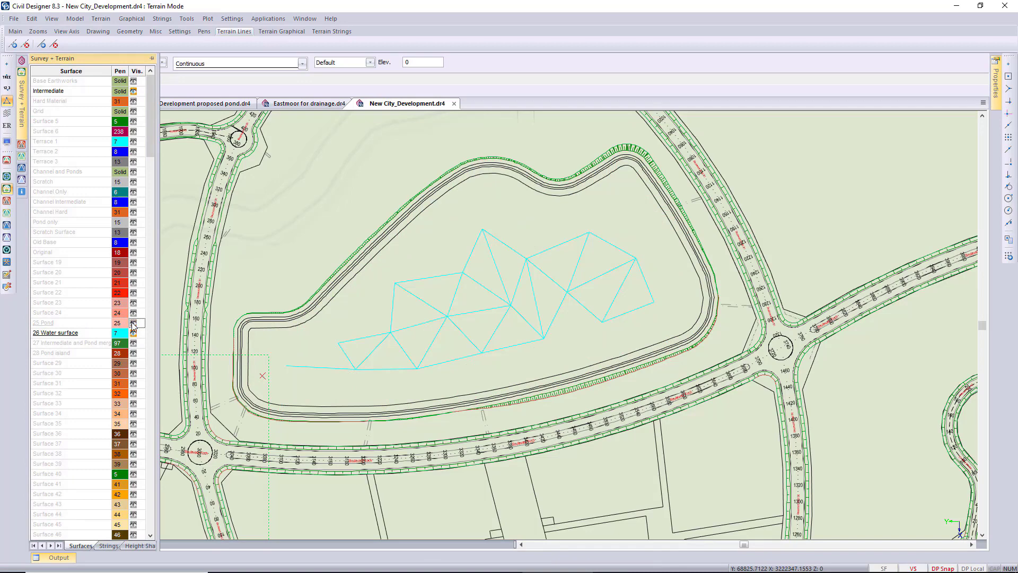
pyautogui.click(69, 333)
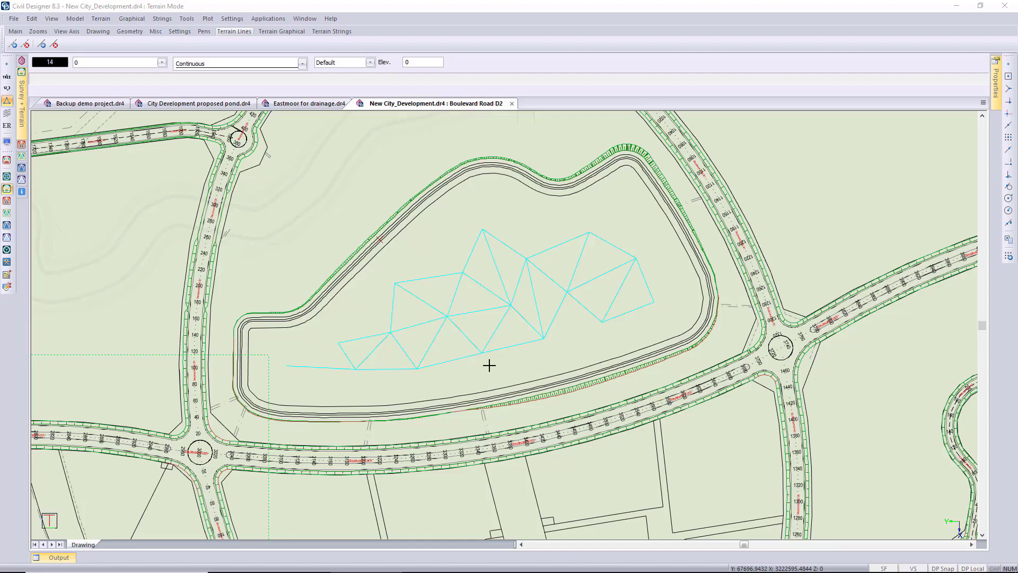
# Select the lightweight polyline that follows the water line between the pond's bank lines.
pyautogui.scroll(2, 423, 232)
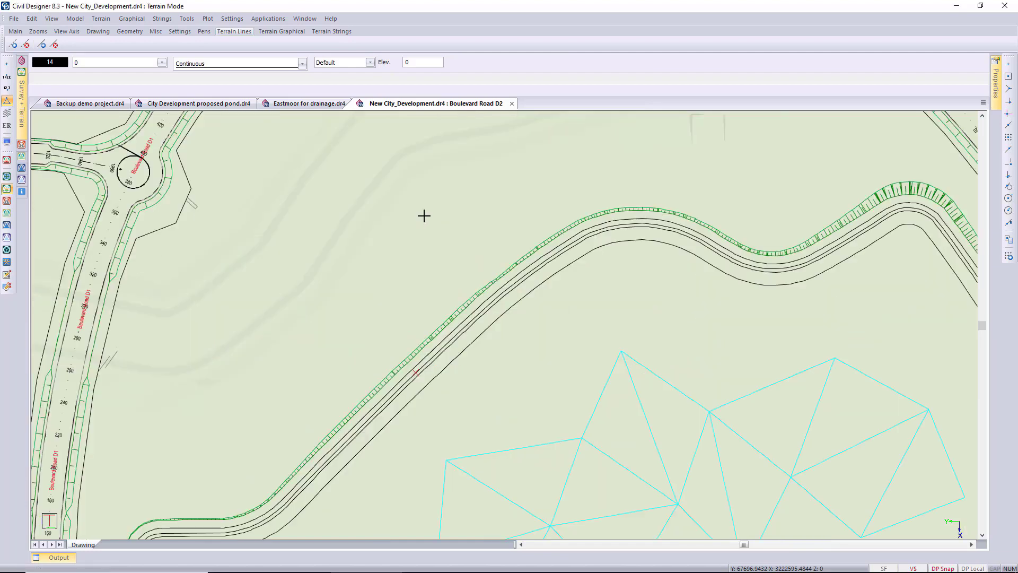
pyautogui.scroll(2, 479, 321)
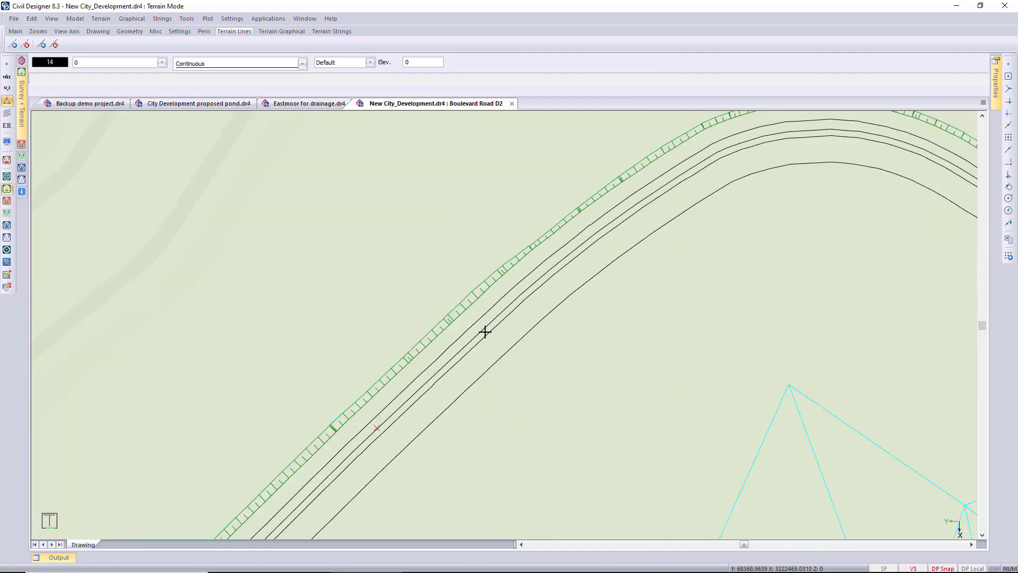
pyautogui.click(486, 325)
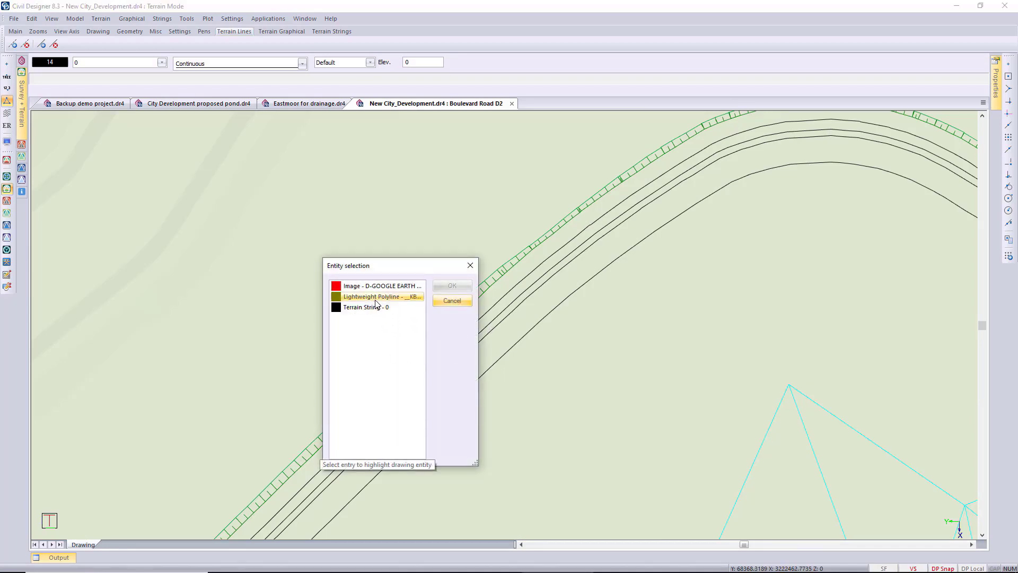
pyautogui.click(376, 298)
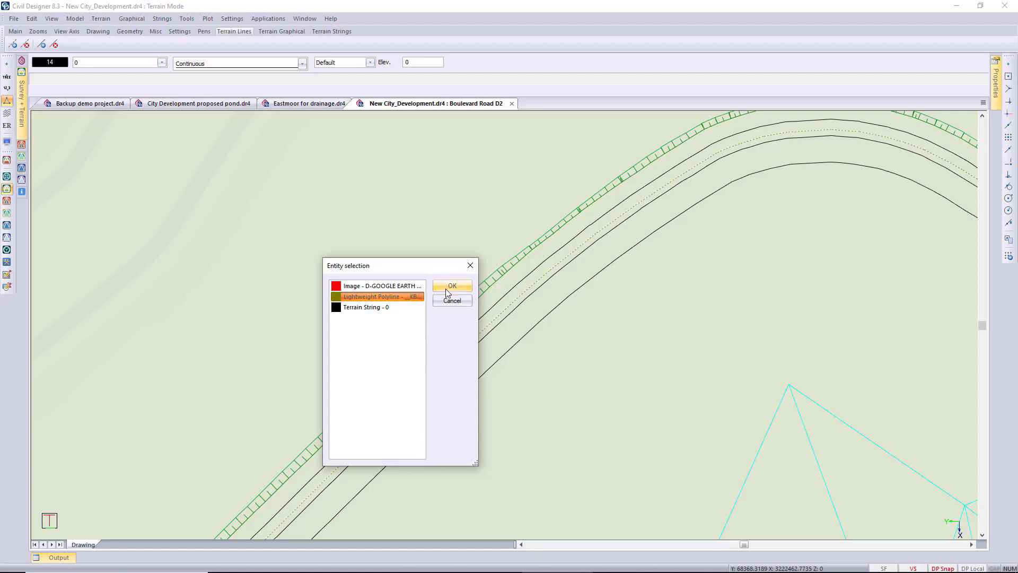
pyautogui.click(450, 288)
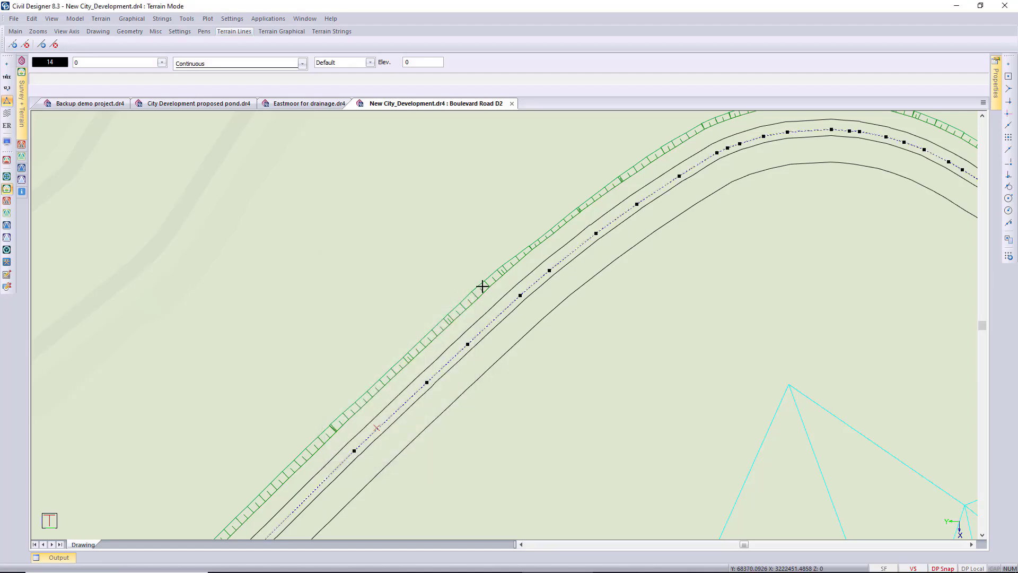
# Define a fence from the closed water-line polyline, name it Water surface, and send its report to the screen only.
pyautogui.click(78, 20)
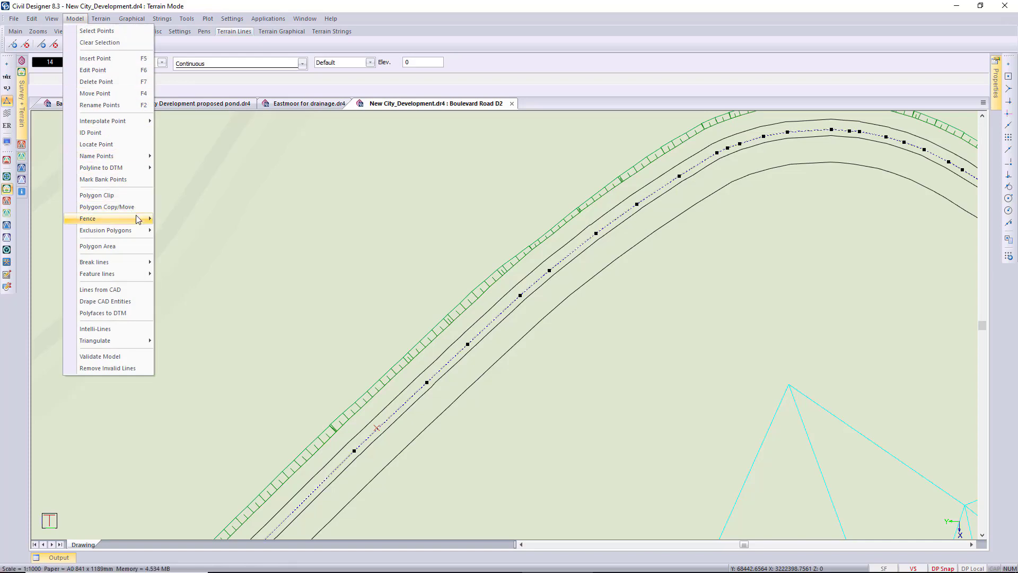
pyautogui.moveTo(136, 216)
pyautogui.moveTo(200, 221)
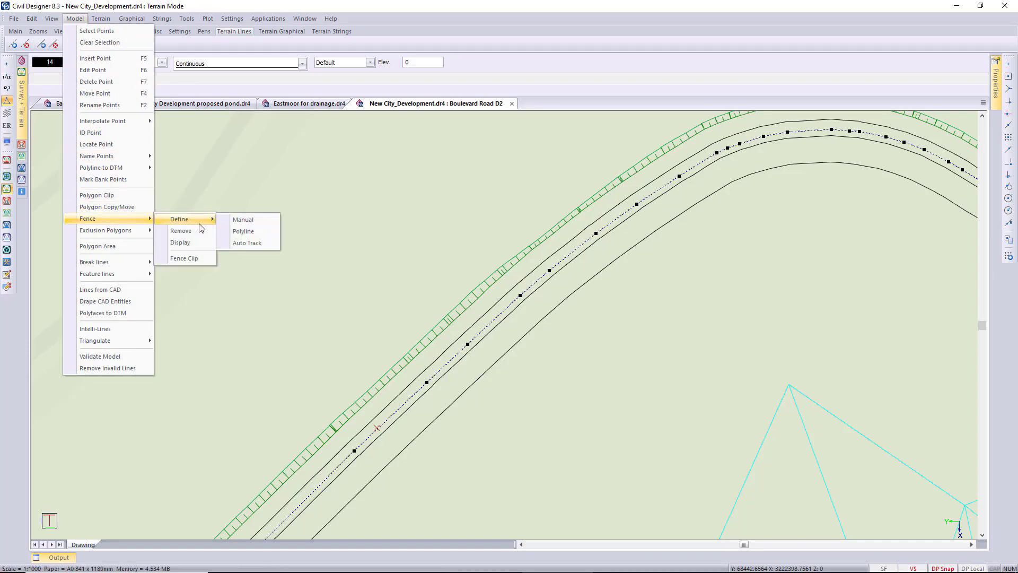
pyautogui.click(251, 233)
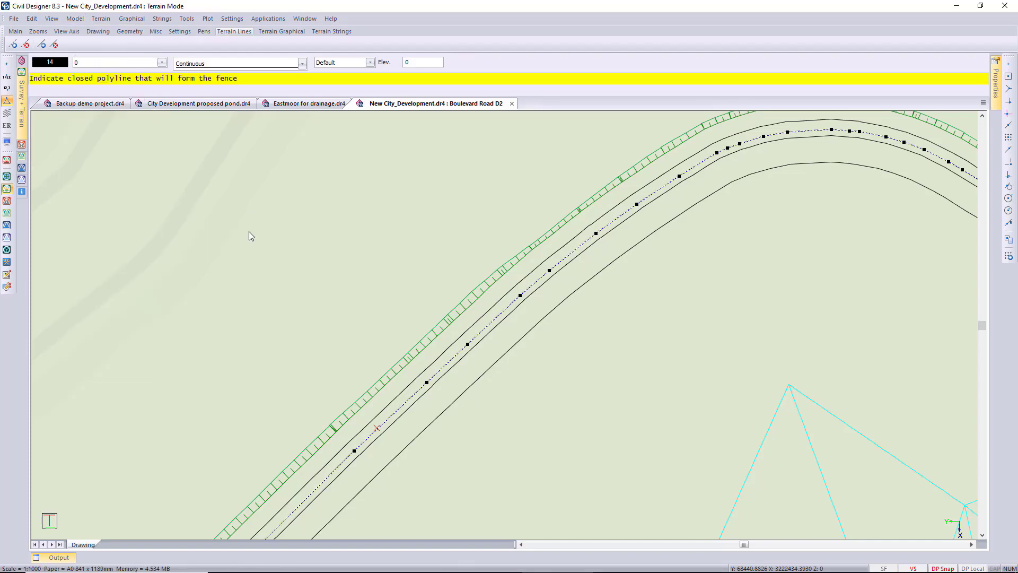
pyautogui.click(487, 324)
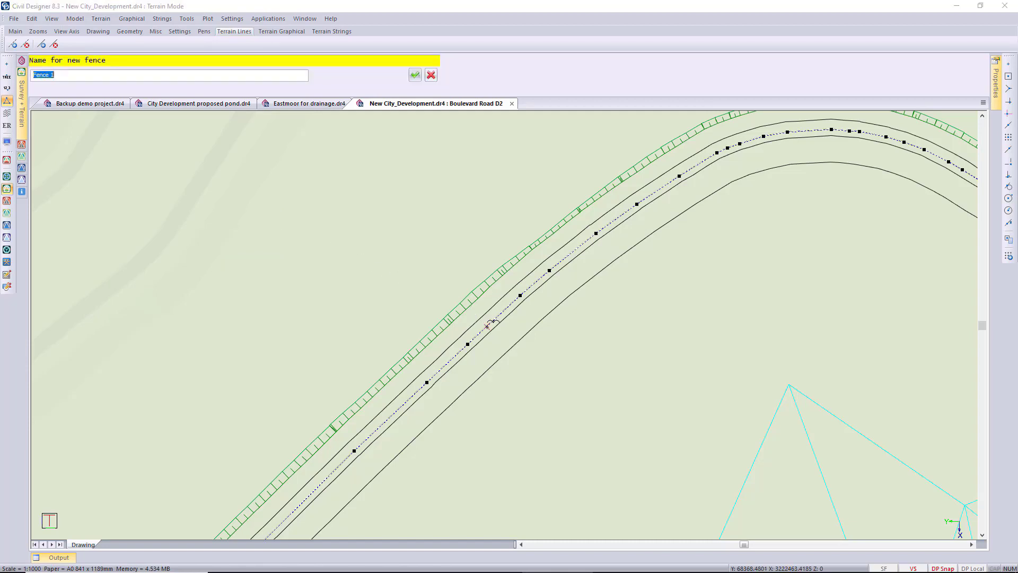
pyautogui.write('Water surface')
pyautogui.click(415, 74)
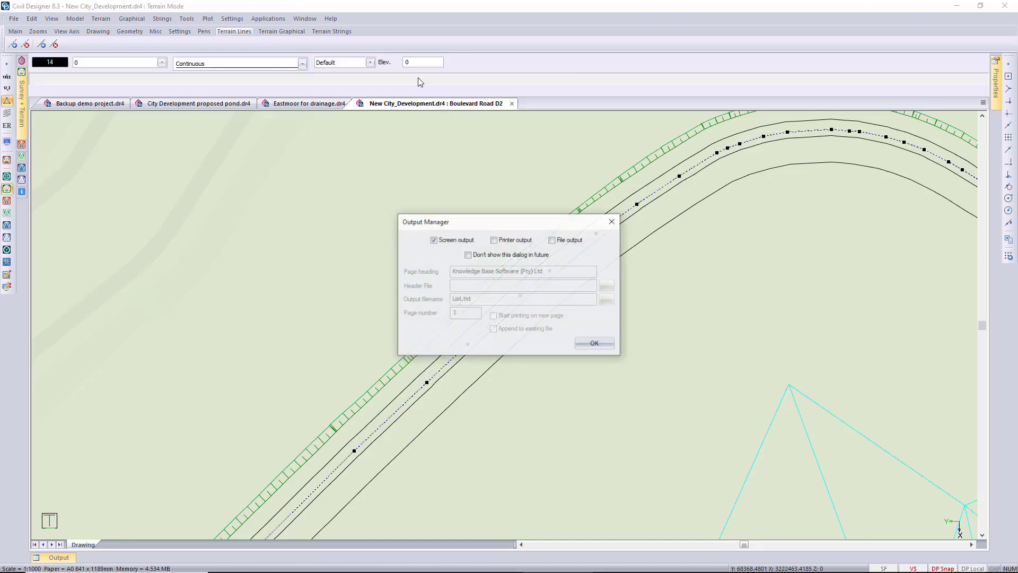
pyautogui.click(595, 343)
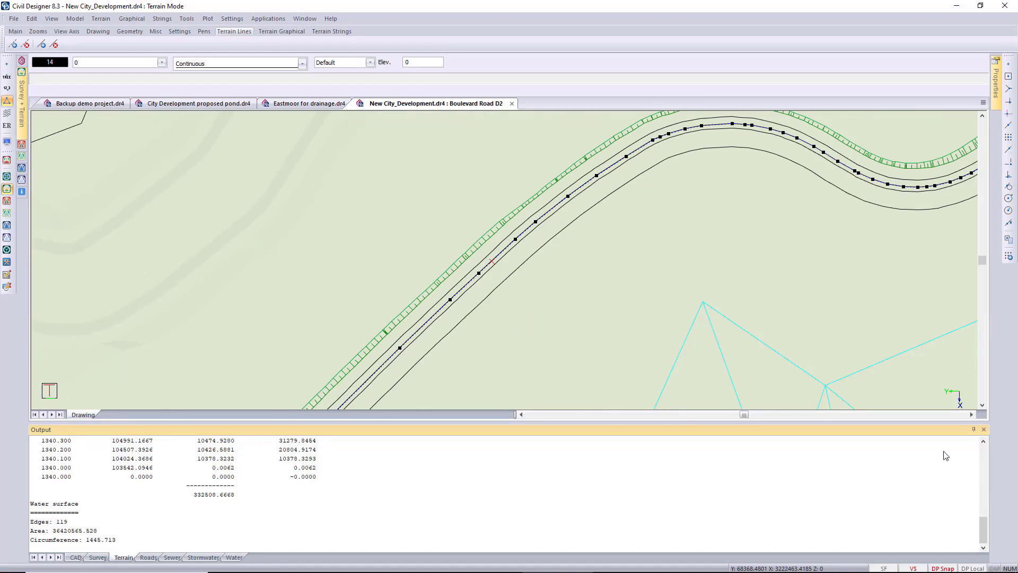
pyautogui.click(973, 429)
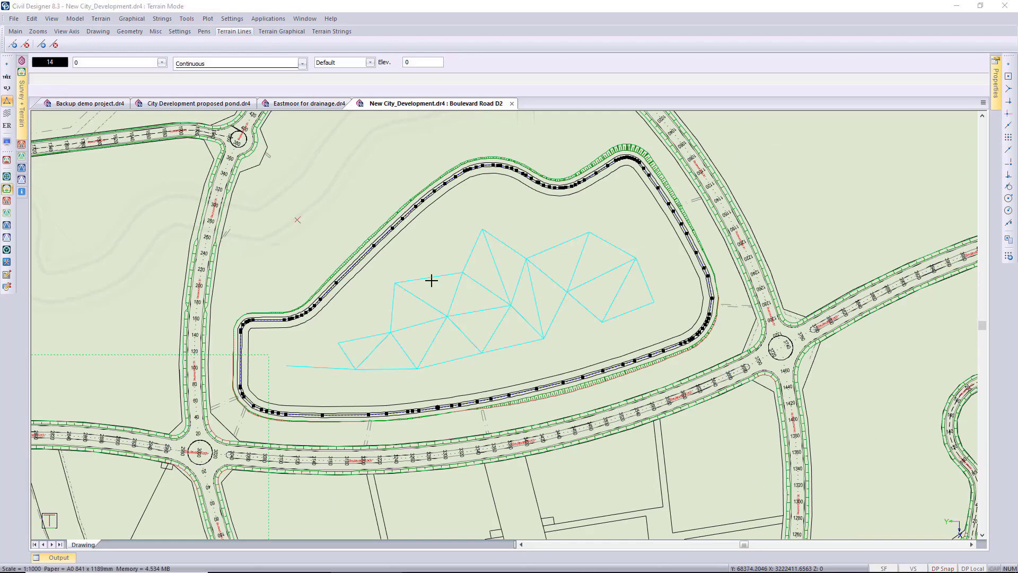
# Display the defined fences and examine the Water surface fence's label and its edge along the pond bank.
pyautogui.click(75, 19)
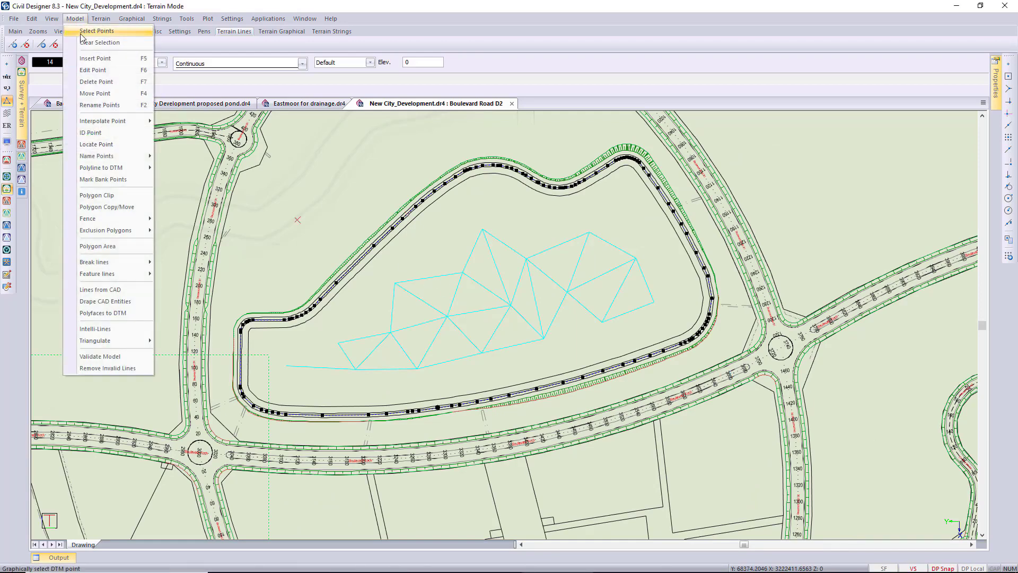
pyautogui.moveTo(152, 217)
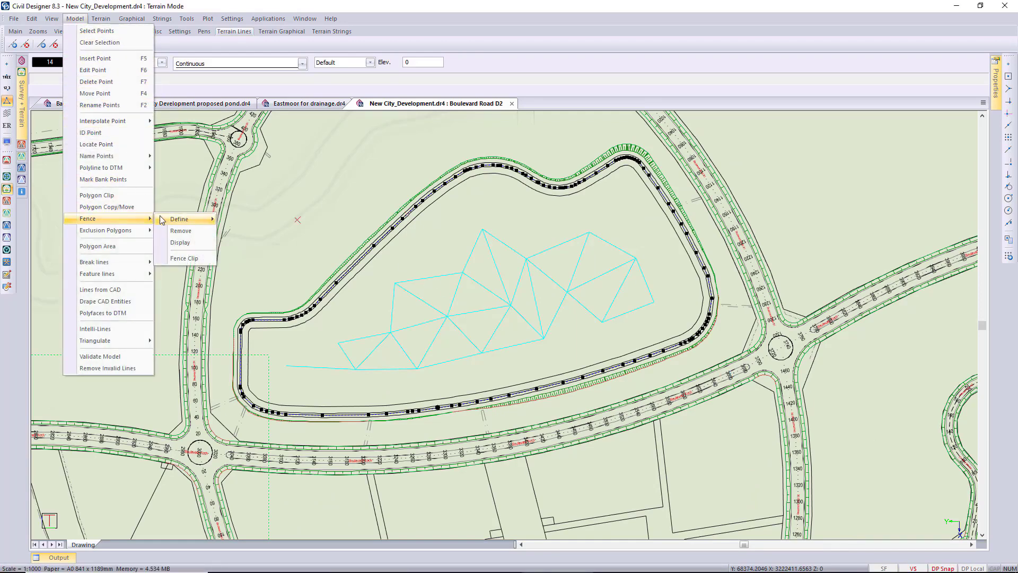
pyautogui.click(189, 243)
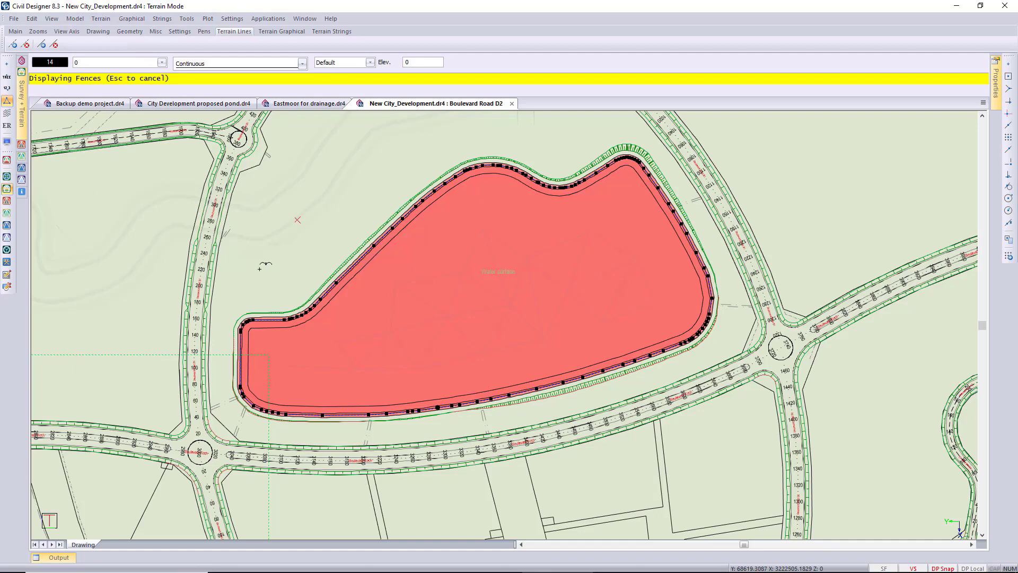
pyautogui.scroll(6, 498, 276)
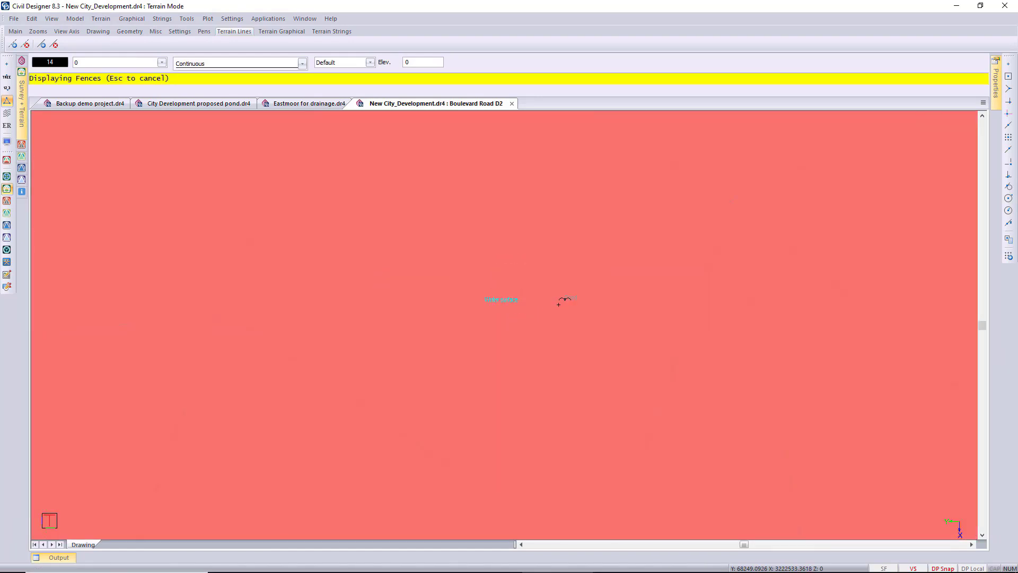
pyautogui.scroll(-5, 501, 313)
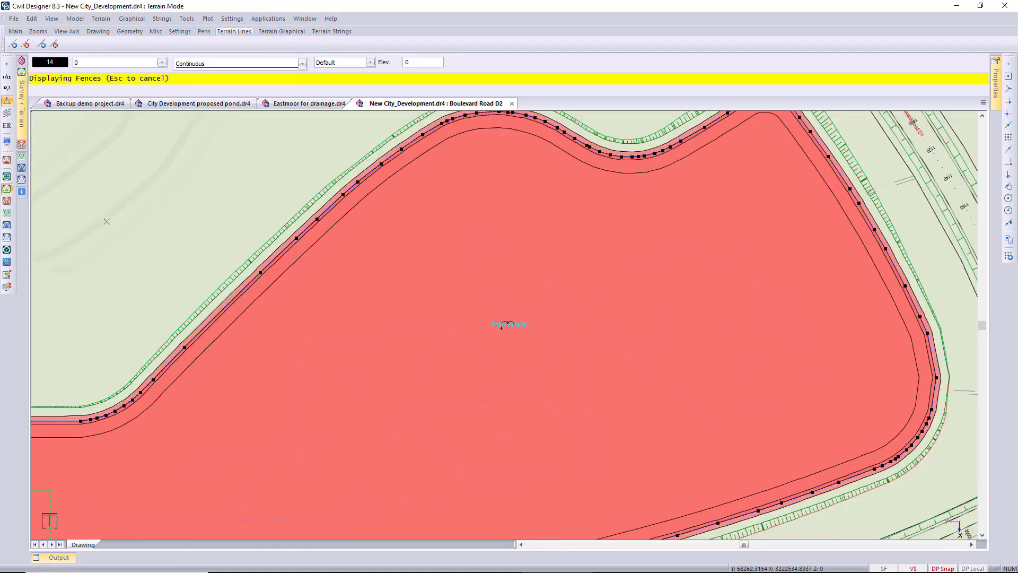
pyautogui.scroll(2, 329, 201)
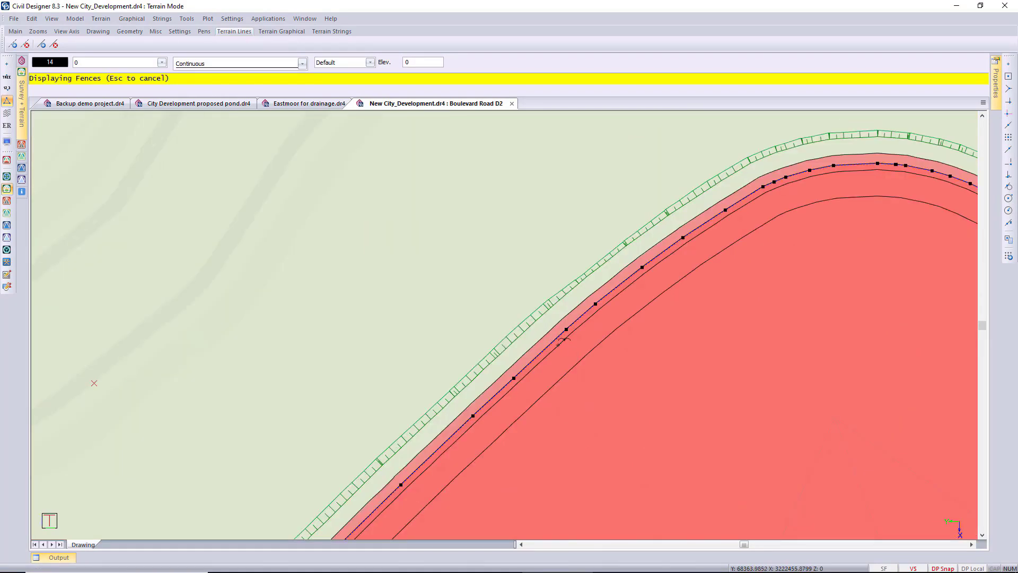
pyautogui.scroll(-3, 563, 338)
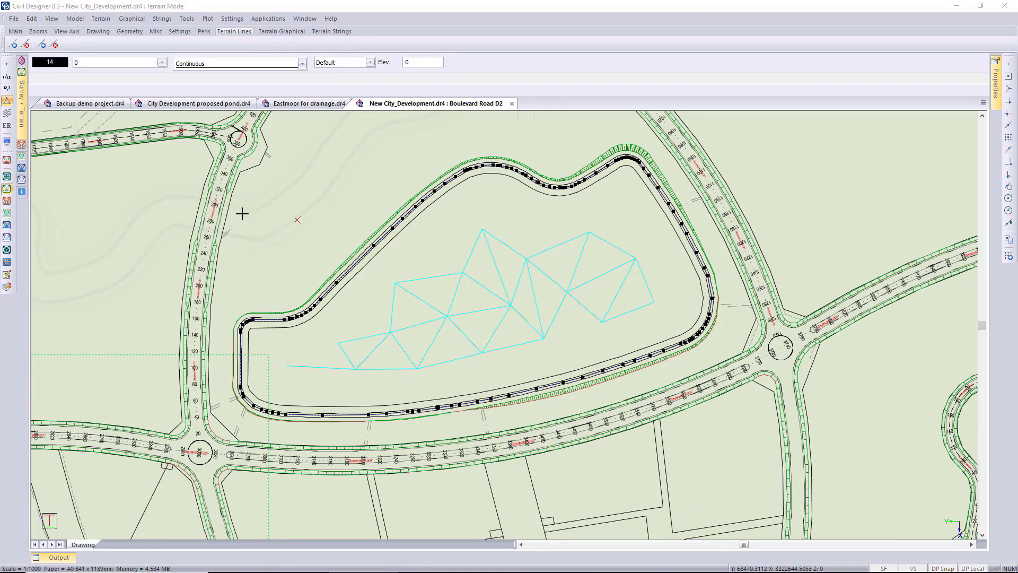
# Generate Intelli-Lines as feature lines on surface 26 Water surface, limited to the Water surface fence.
pyautogui.click(75, 20)
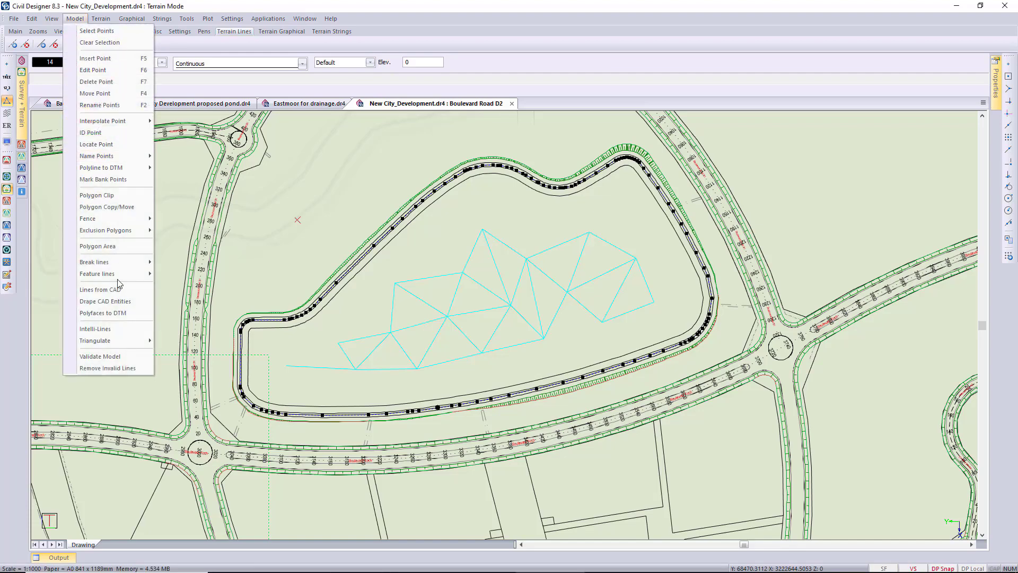
pyautogui.click(121, 330)
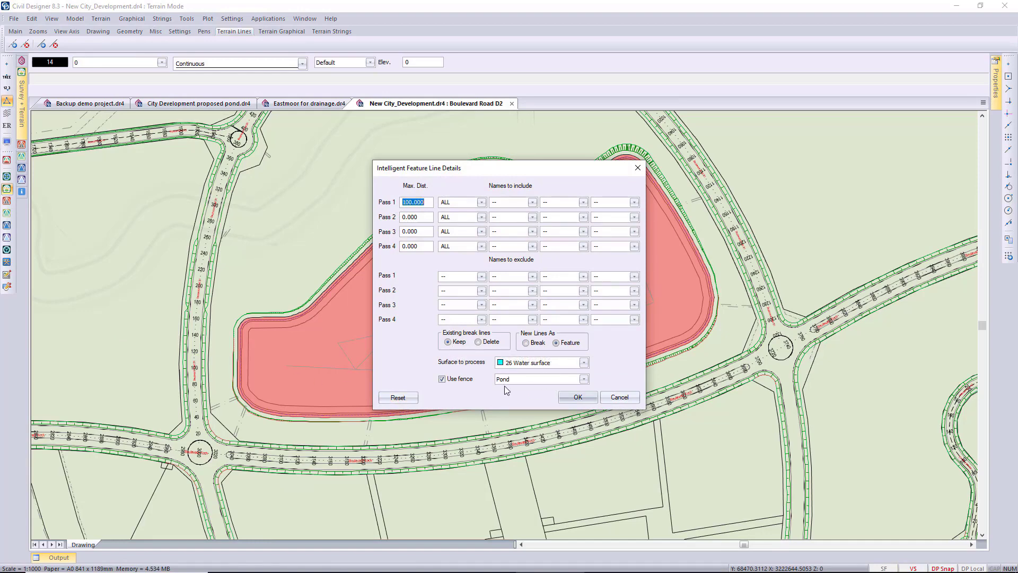
pyautogui.click(583, 379)
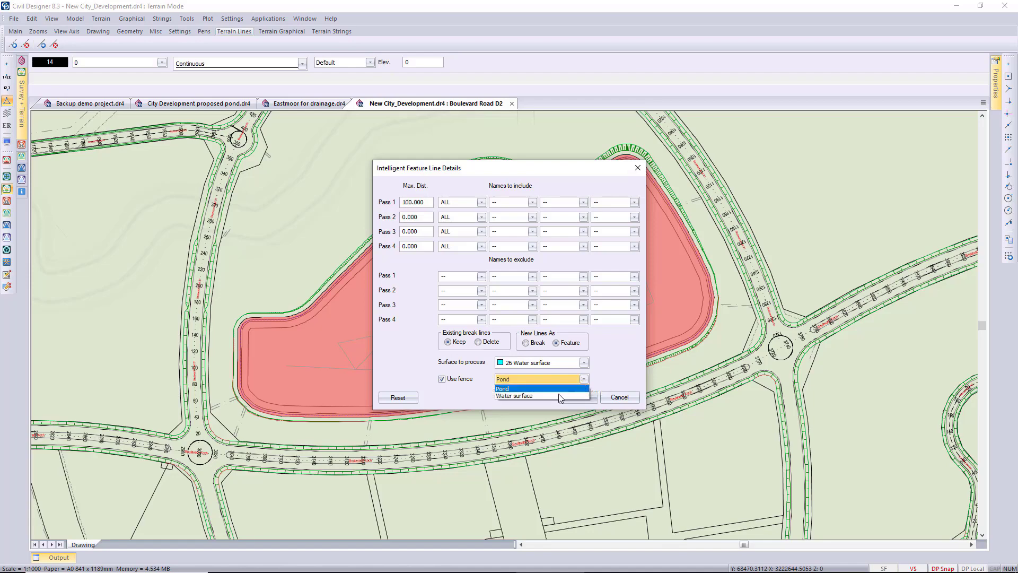
pyautogui.click(535, 396)
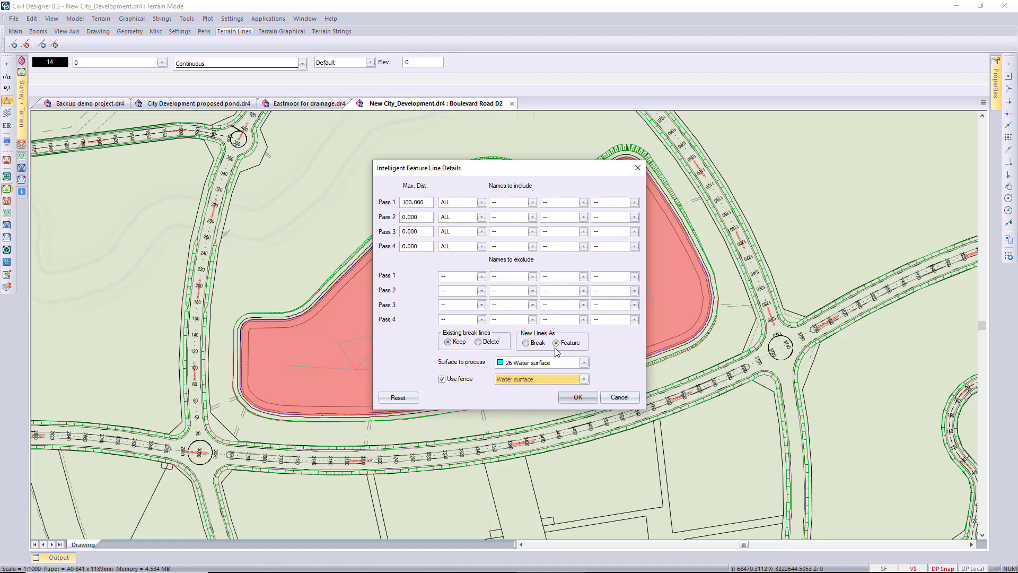
pyautogui.click(576, 397)
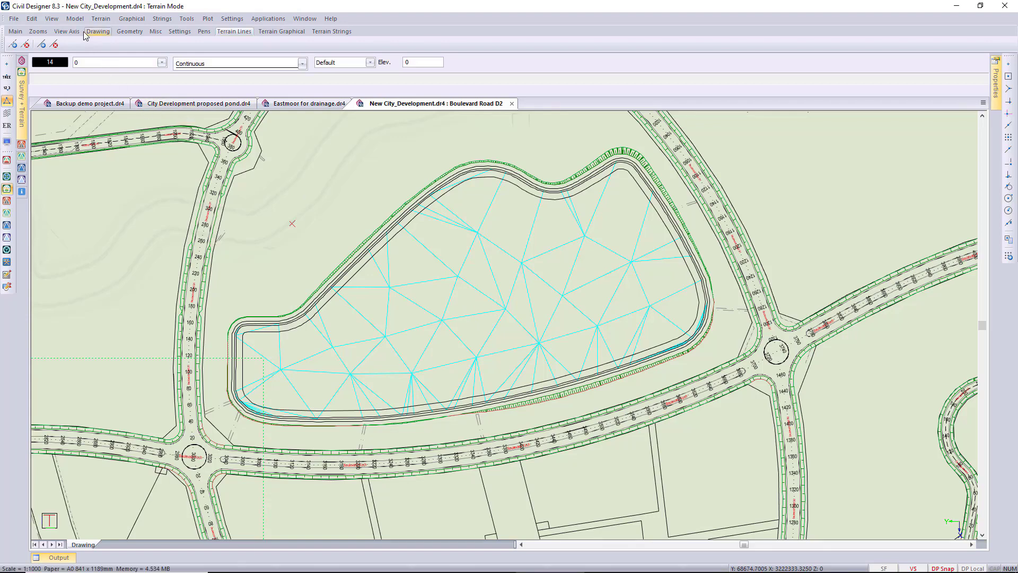
# Validate the line model of surface 26 Water surface.
pyautogui.click(75, 18)
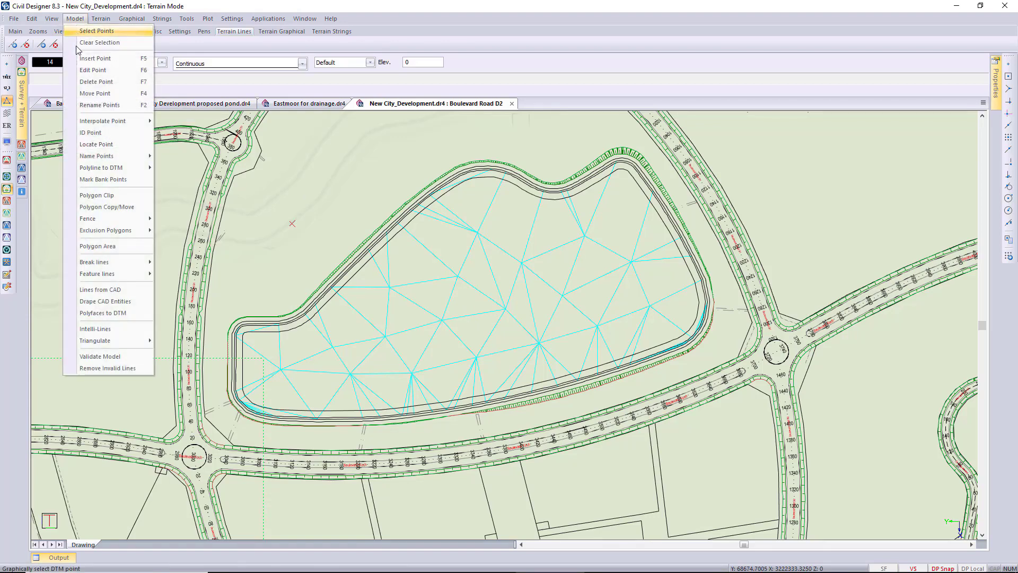
pyautogui.click(126, 357)
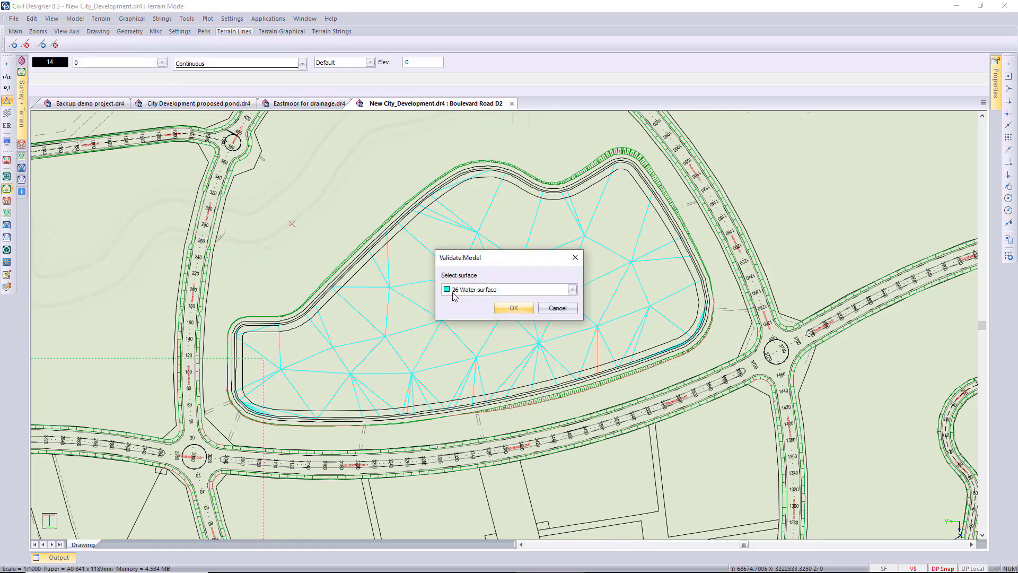
pyautogui.click(510, 308)
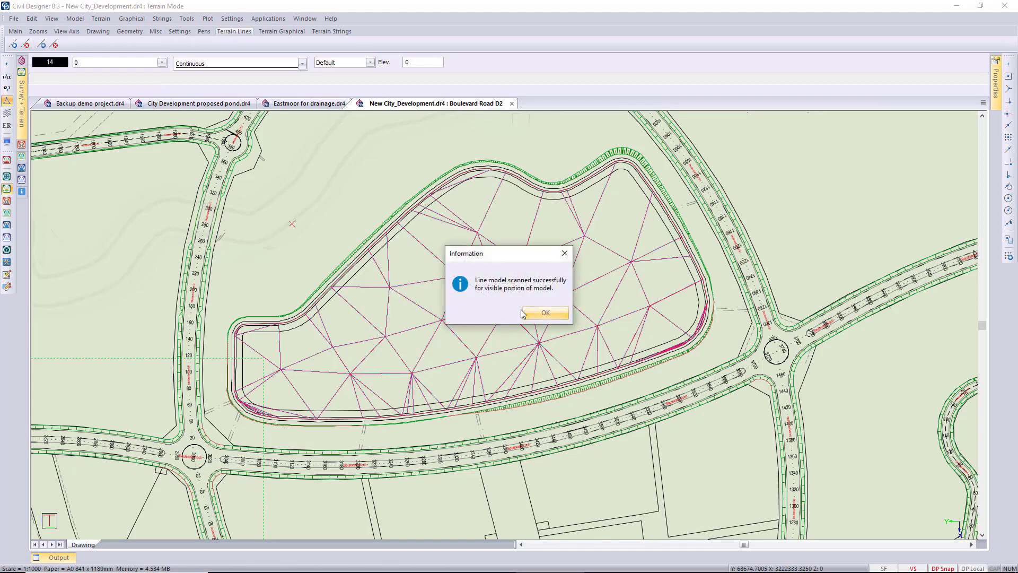
pyautogui.click(533, 314)
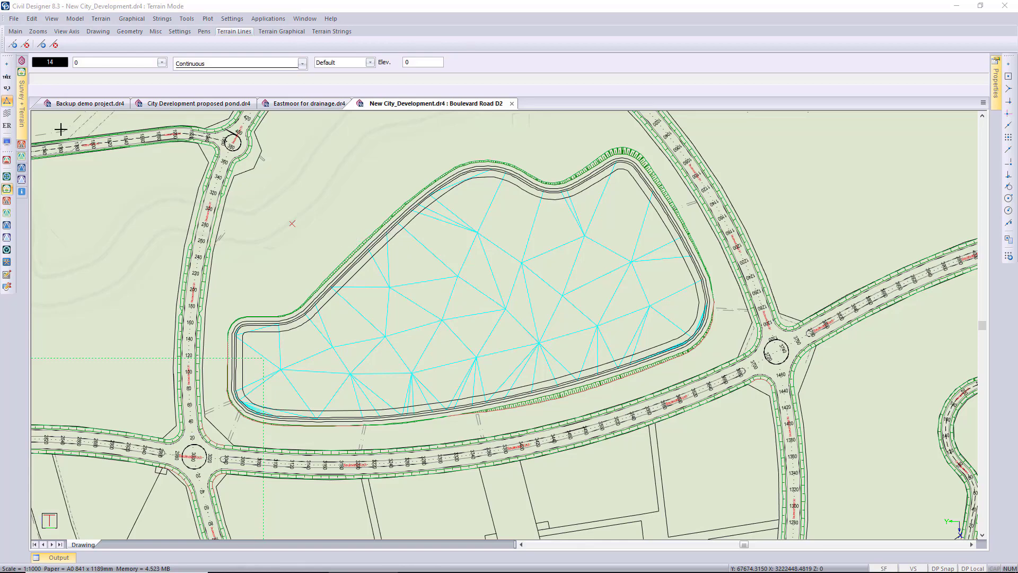
# Show the 25 Pond surface and hide 26 Water surface.
pyautogui.click(23, 122)
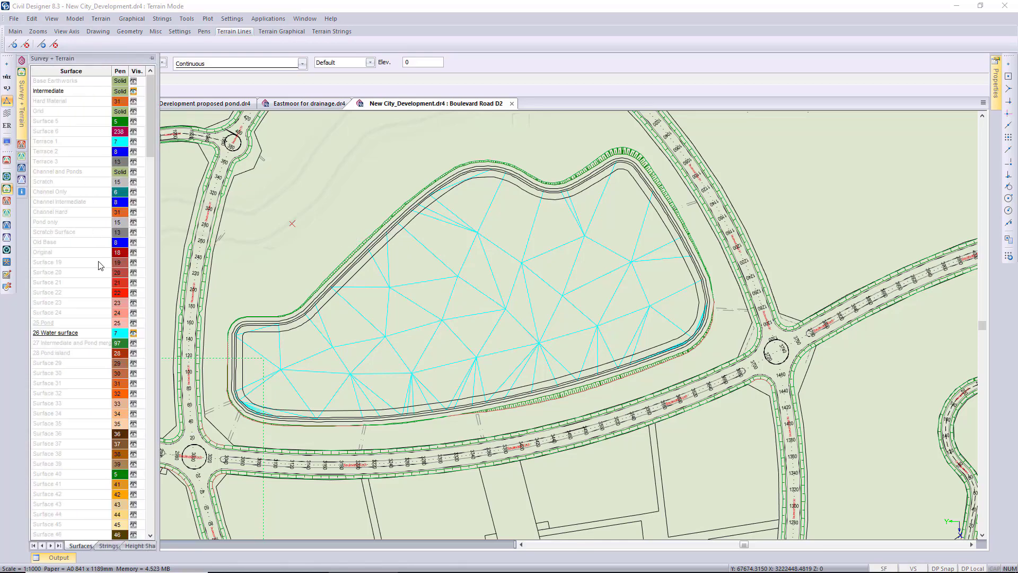
pyautogui.click(133, 323)
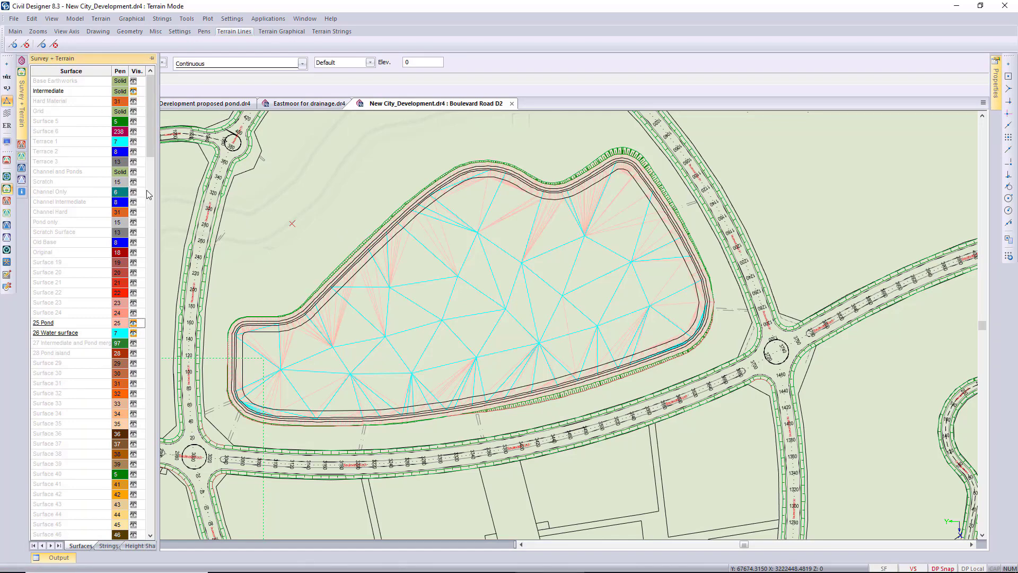
pyautogui.click(134, 334)
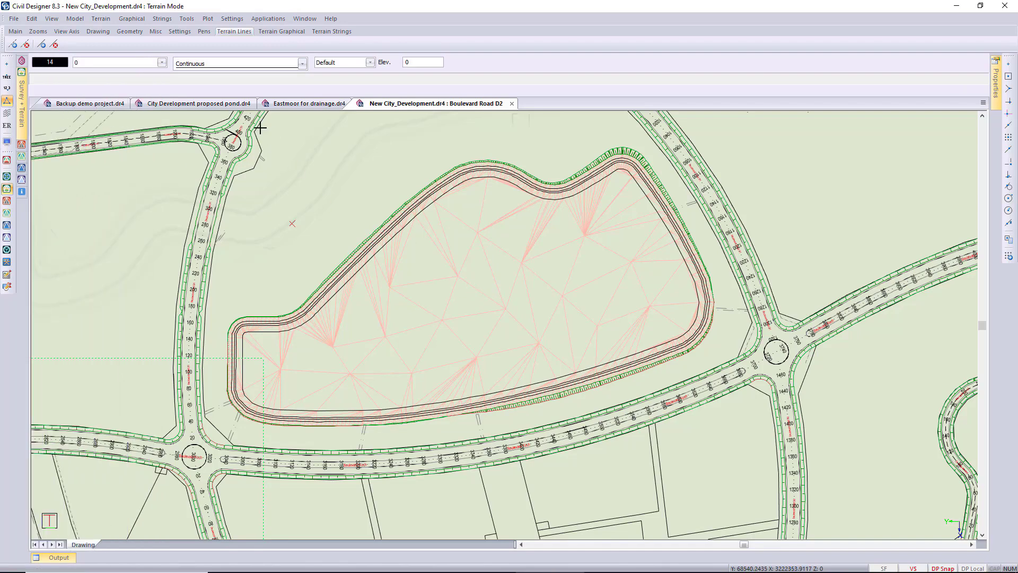
# Set up a Terrace Merge with Intermediate as the ground surface and 25 Pond as the terrace surface.
pyautogui.click(100, 20)
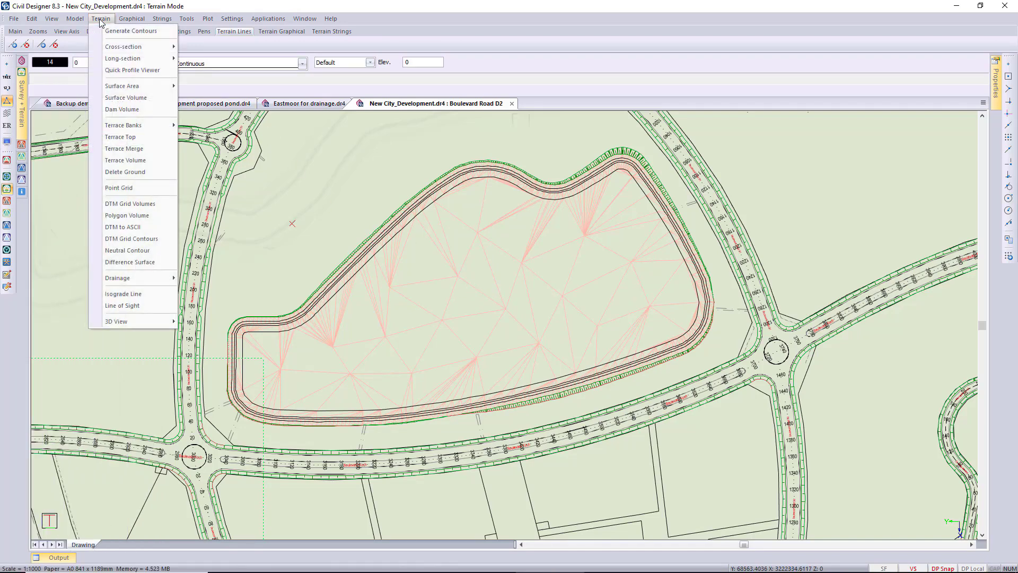
pyautogui.click(145, 152)
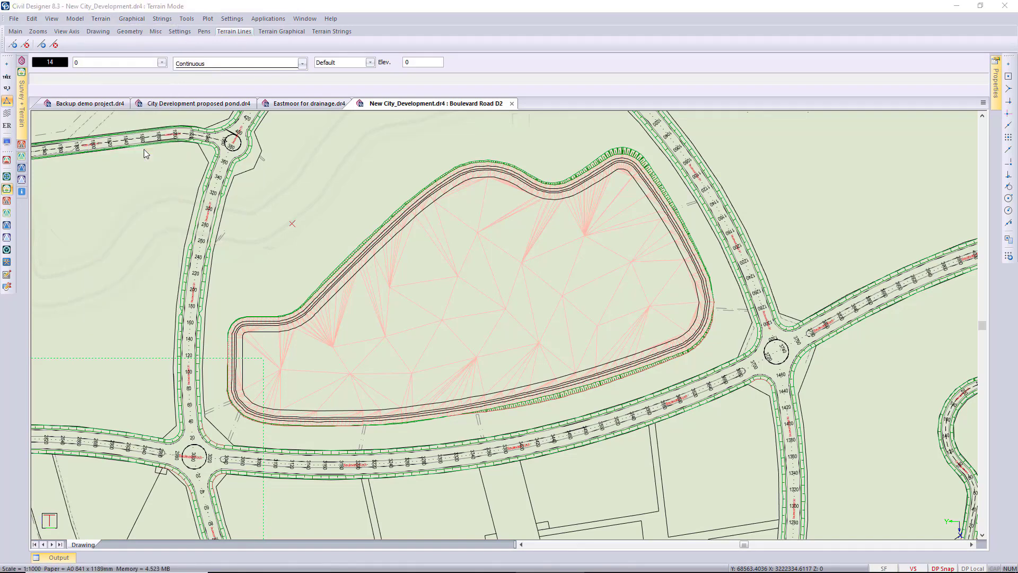
pyautogui.click(568, 262)
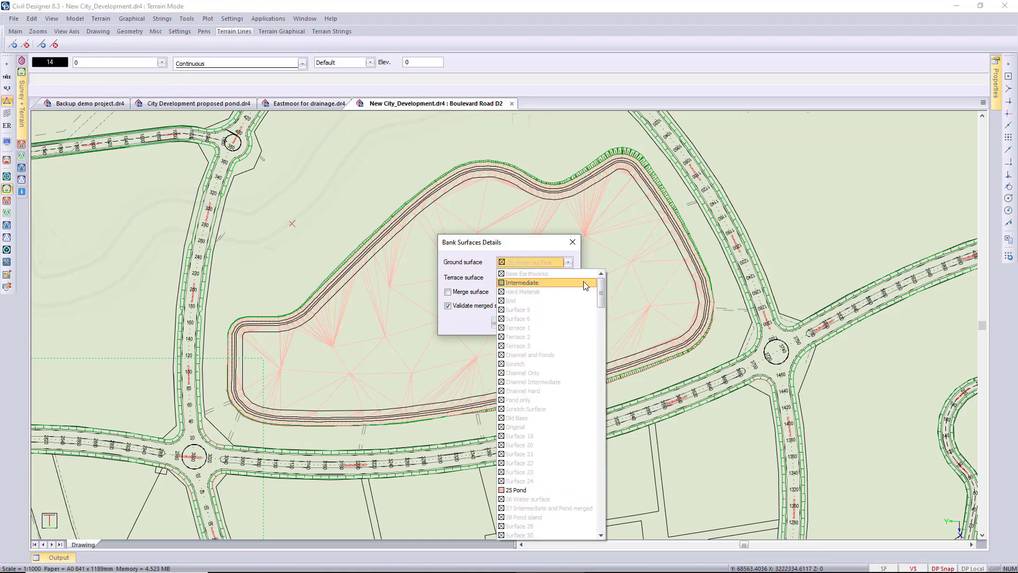
pyautogui.click(545, 283)
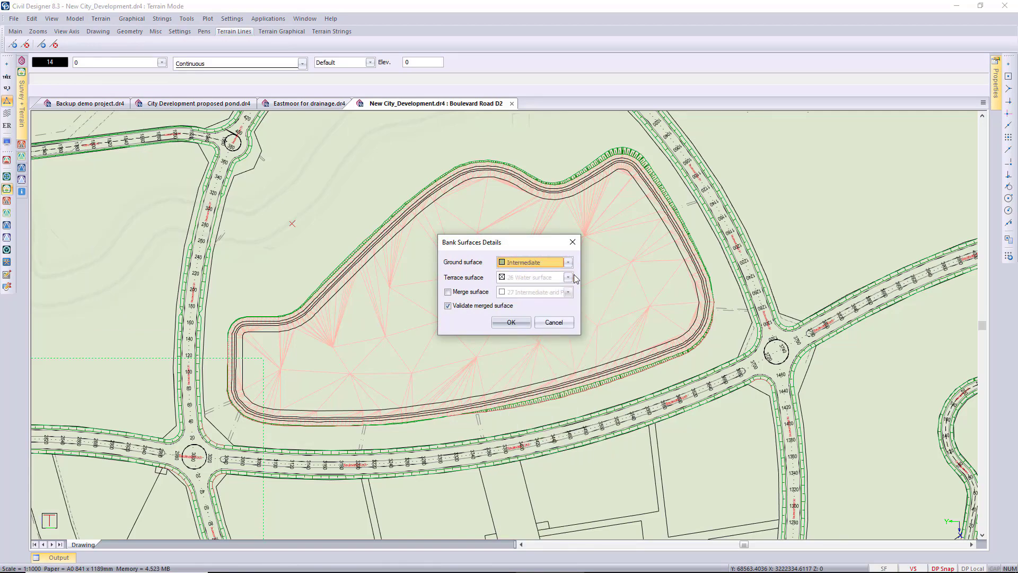
pyautogui.click(567, 277)
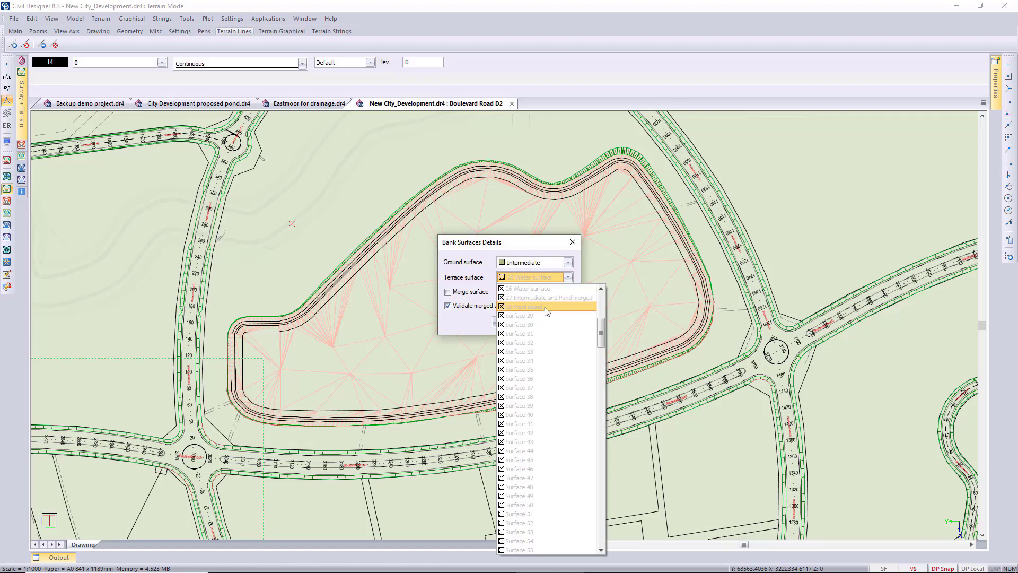
pyautogui.scroll(2, 545, 307)
pyautogui.click(539, 334)
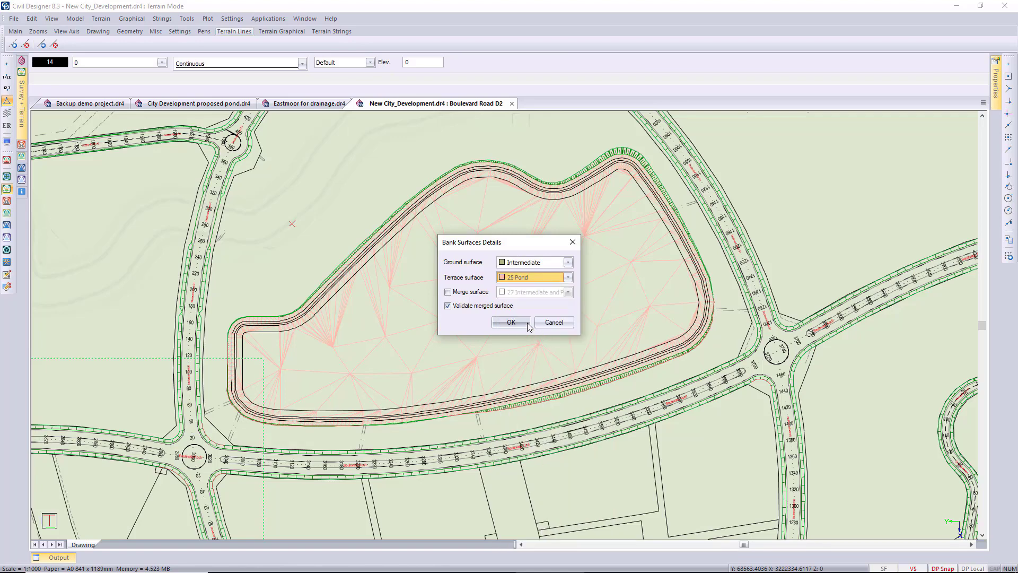
# Direct the merge to the separate surface 27 Intermediate and Pond merged and activate that surface.
pyautogui.click(448, 292)
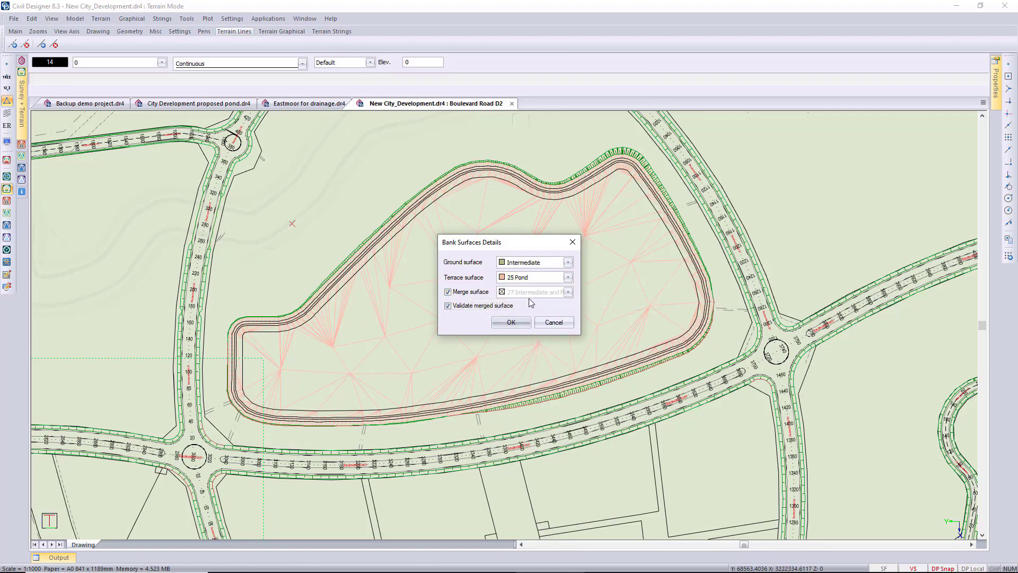
pyautogui.click(568, 292)
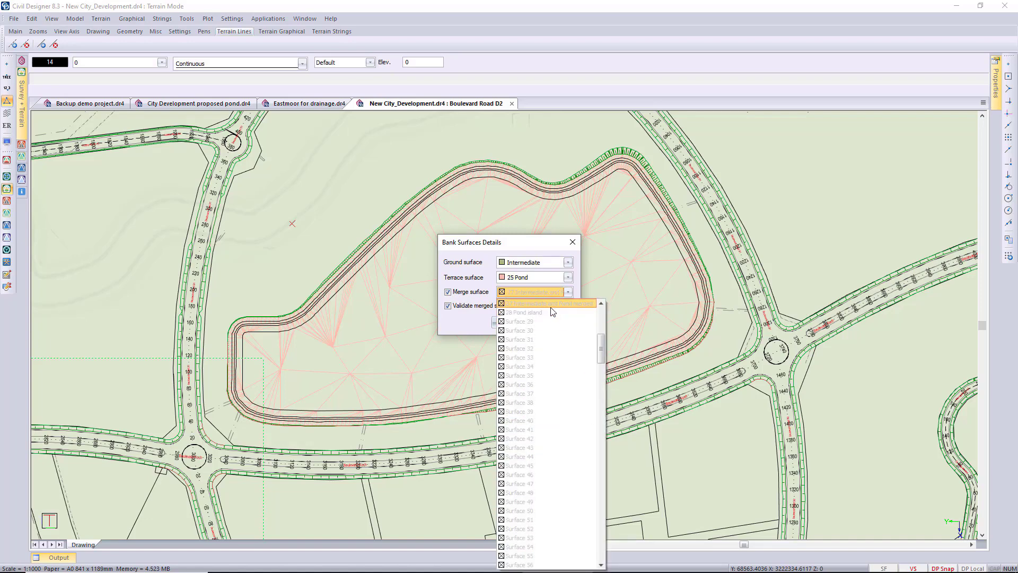
pyautogui.click(551, 305)
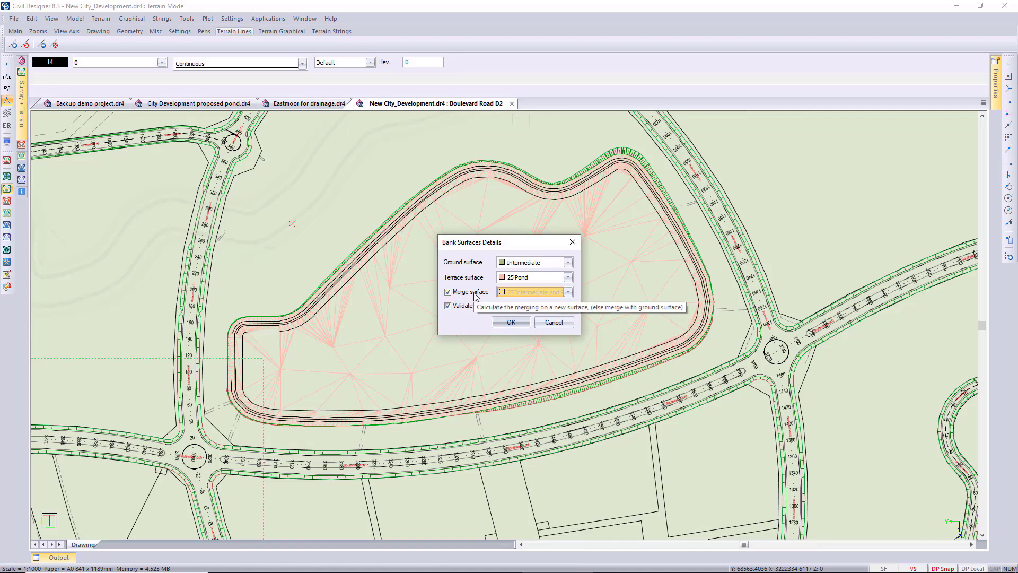
pyautogui.click(511, 323)
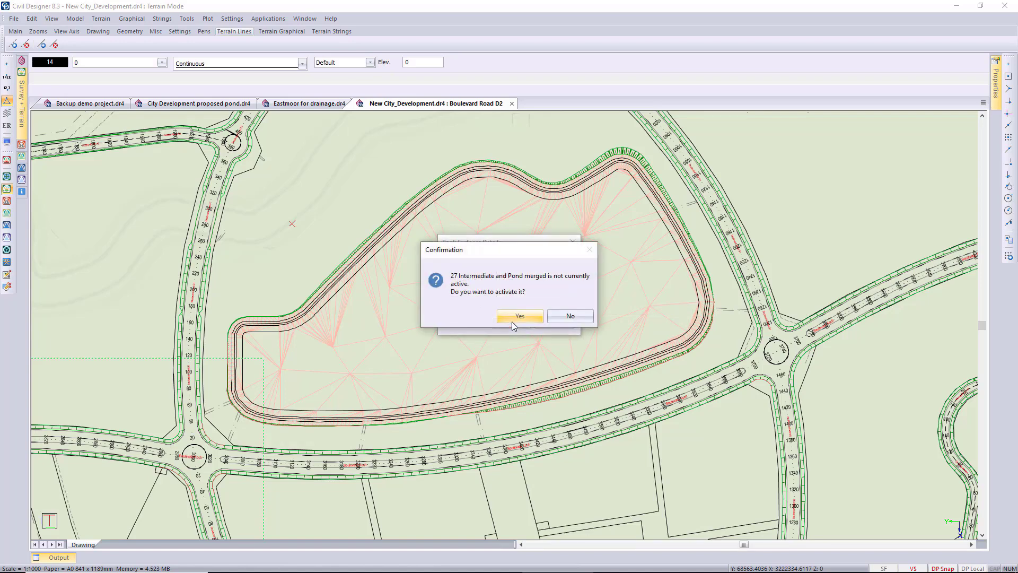
pyautogui.click(519, 316)
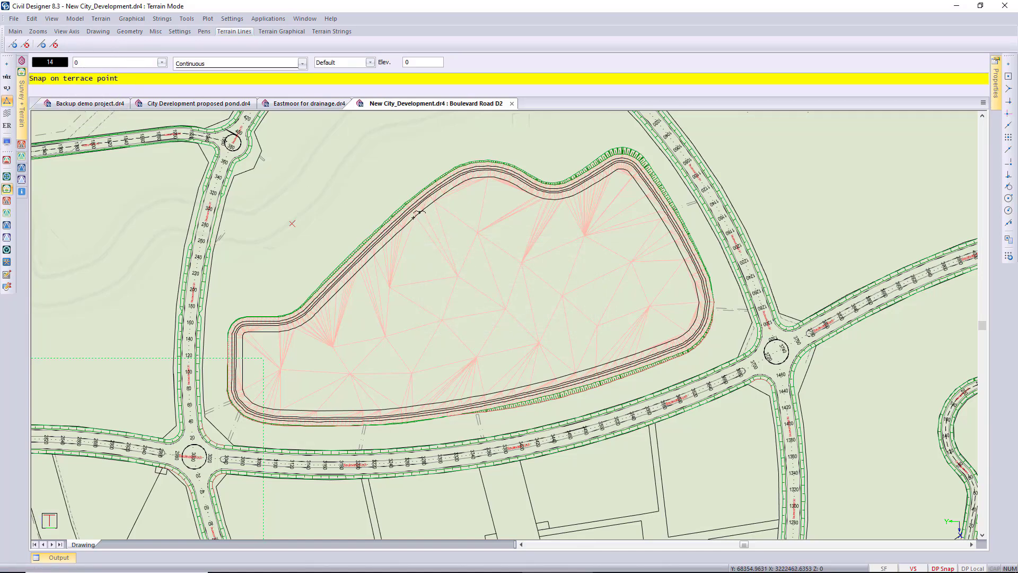
# Merge the terrace by snapping on a terrace point along the pond's inner north-west bank.
pyautogui.click(414, 215)
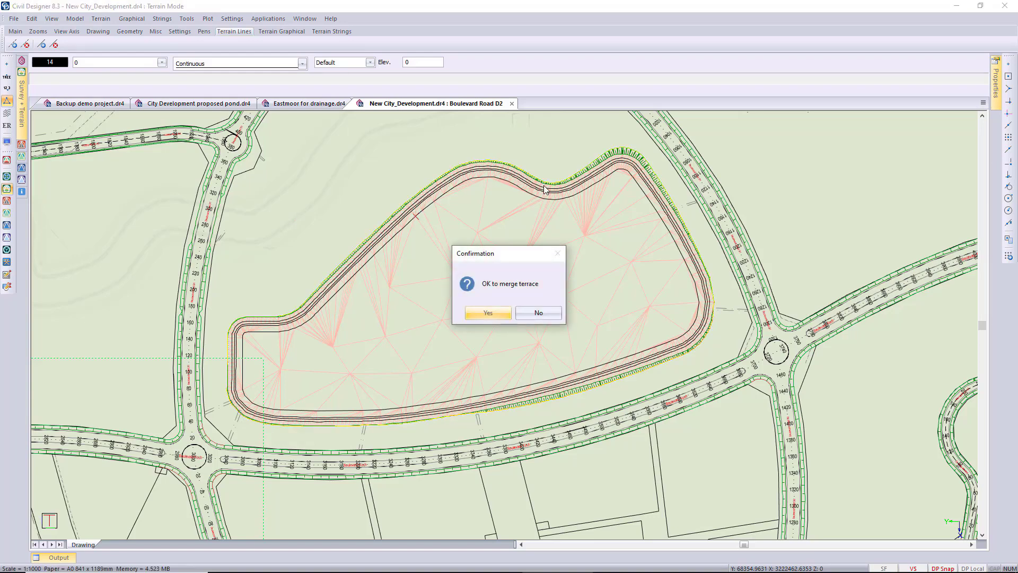
pyautogui.click(484, 314)
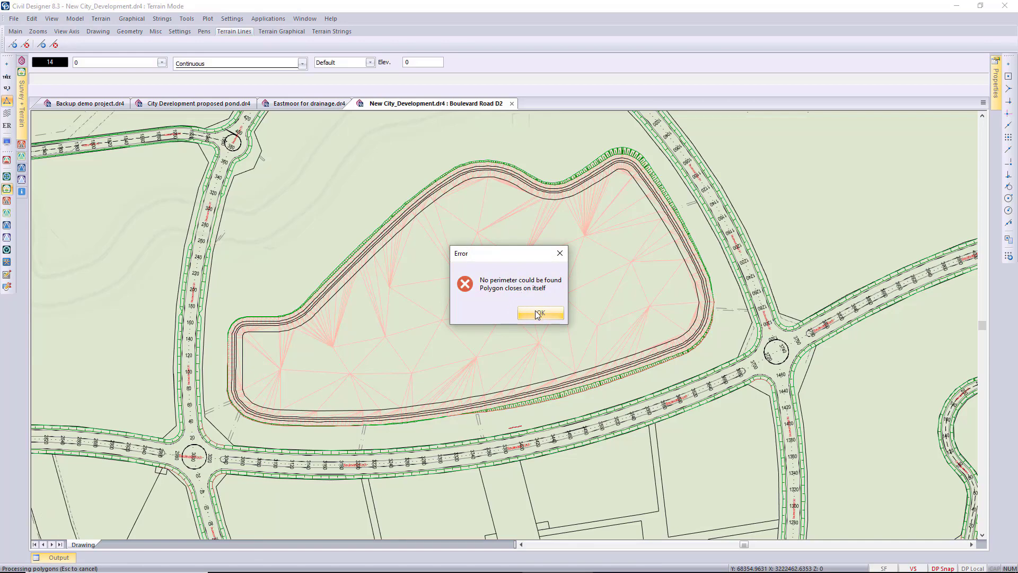
pyautogui.click(537, 314)
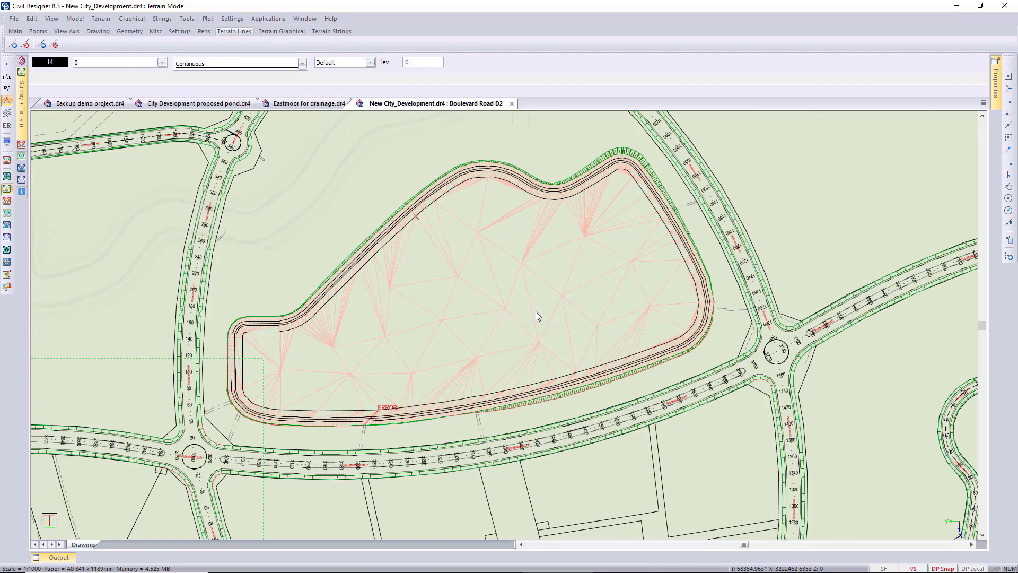
pyautogui.click(374, 422)
# Set up duplicate point removal in Survey mode with height comparison, retained line information and a filter.
pyautogui.click(268, 18)
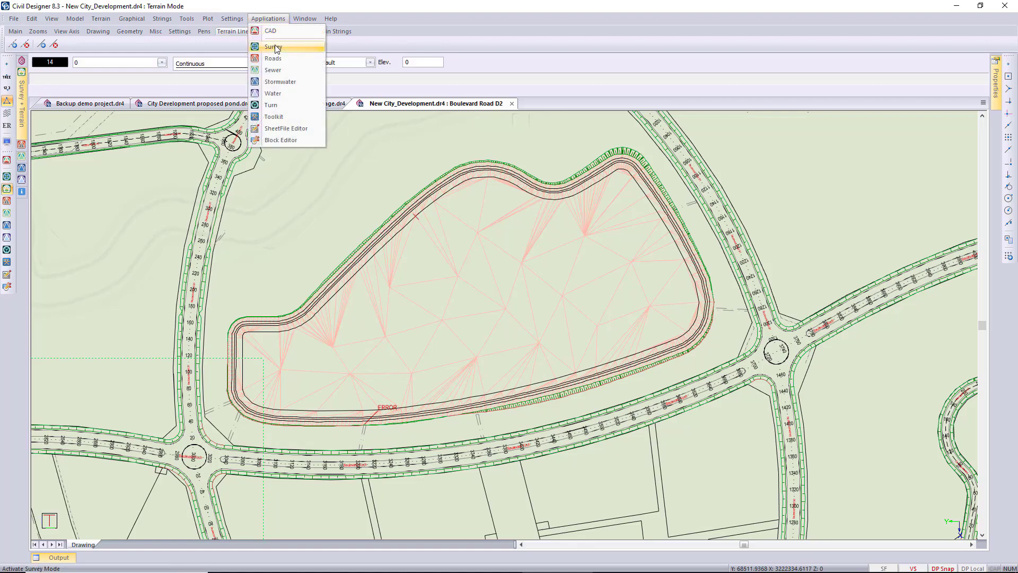
pyautogui.click(275, 46)
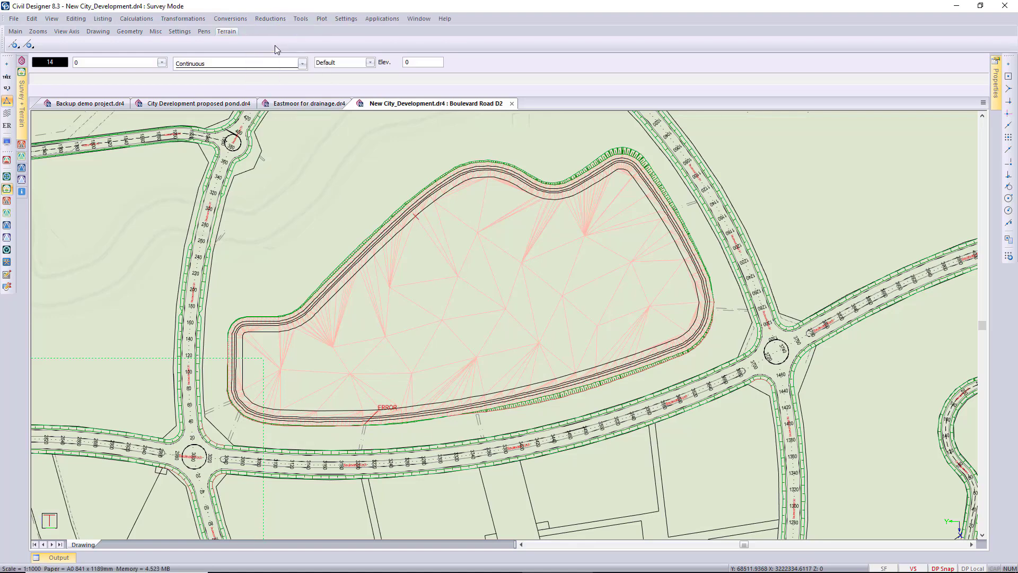
pyautogui.click(75, 18)
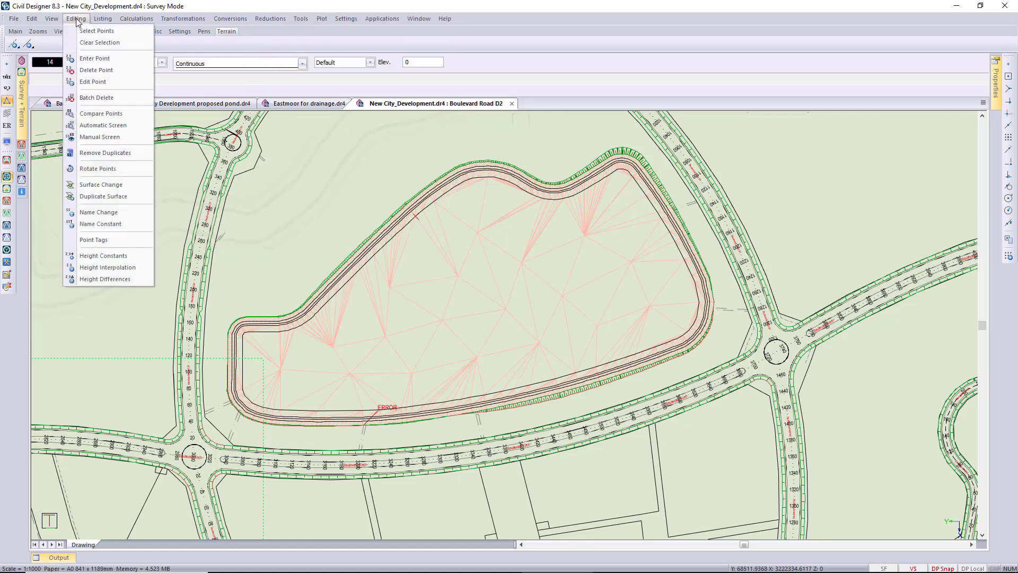
pyautogui.click(112, 155)
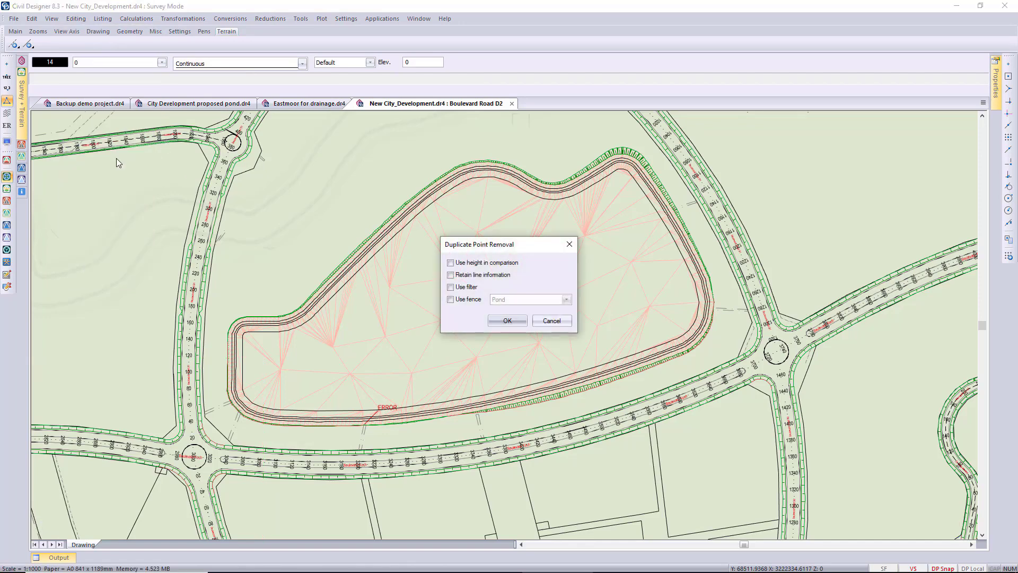
pyautogui.click(451, 275)
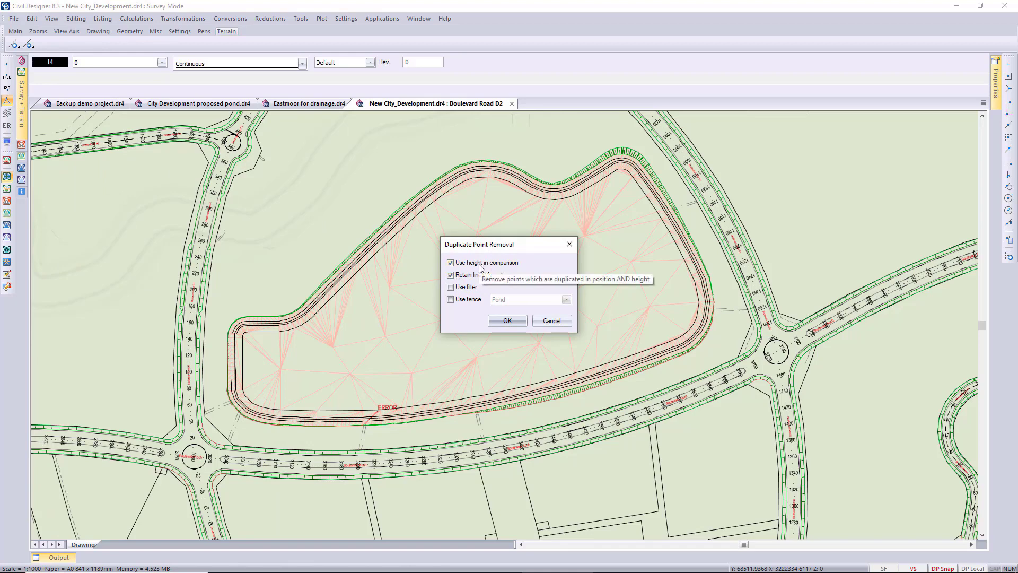
pyautogui.click(450, 287)
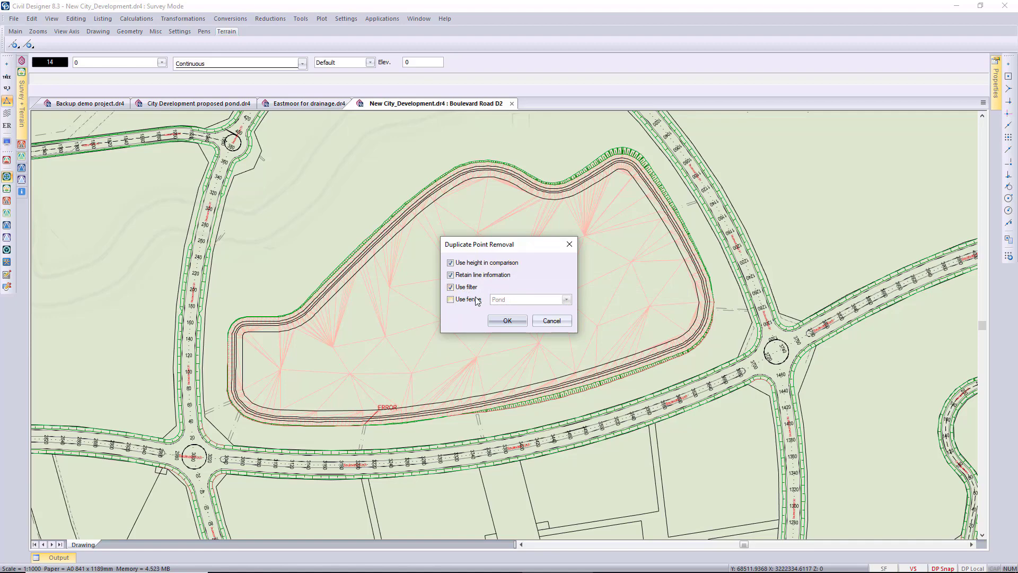
pyautogui.click(506, 321)
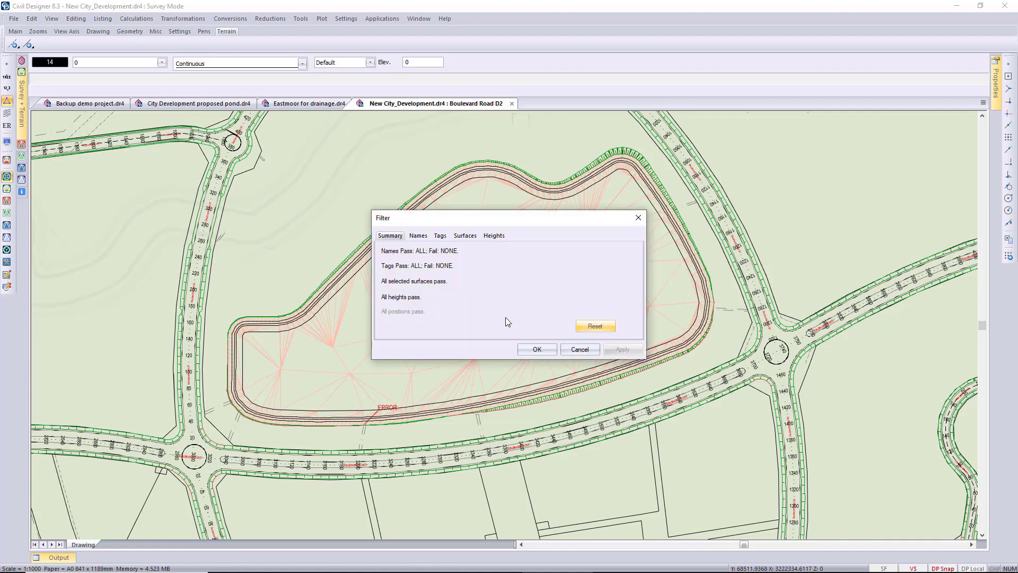
# Limit the filter to surface 27 Intermediate and Pond merged and remove its duplicate points with screen output.
pyautogui.click(466, 237)
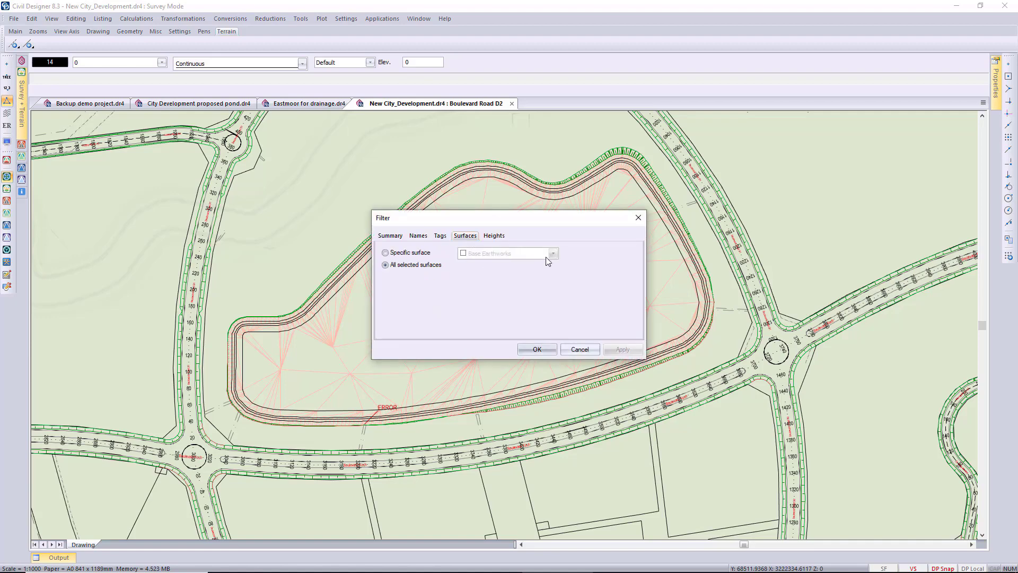
pyautogui.click(412, 256)
pyautogui.click(552, 253)
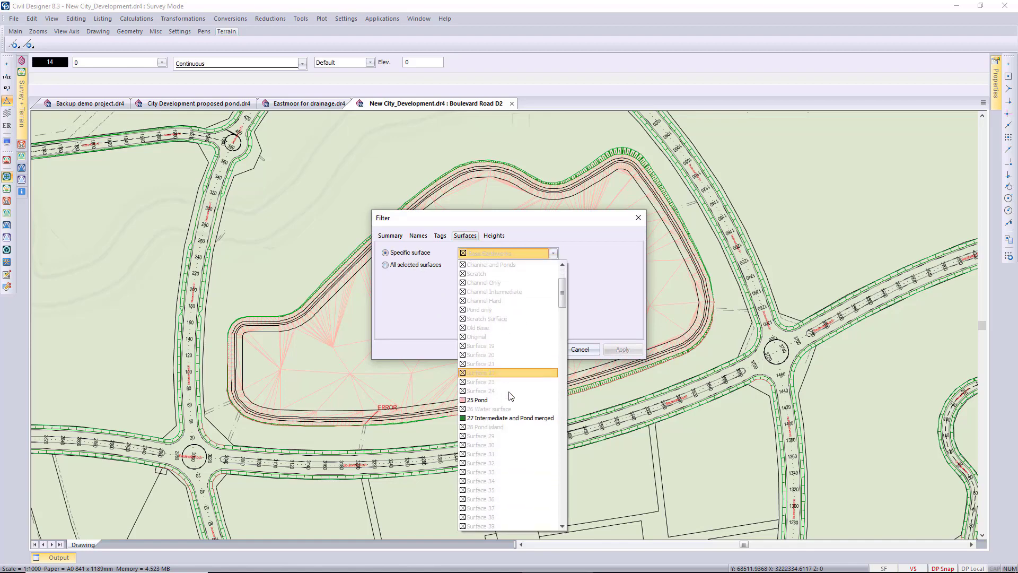
pyautogui.click(519, 419)
pyautogui.click(535, 350)
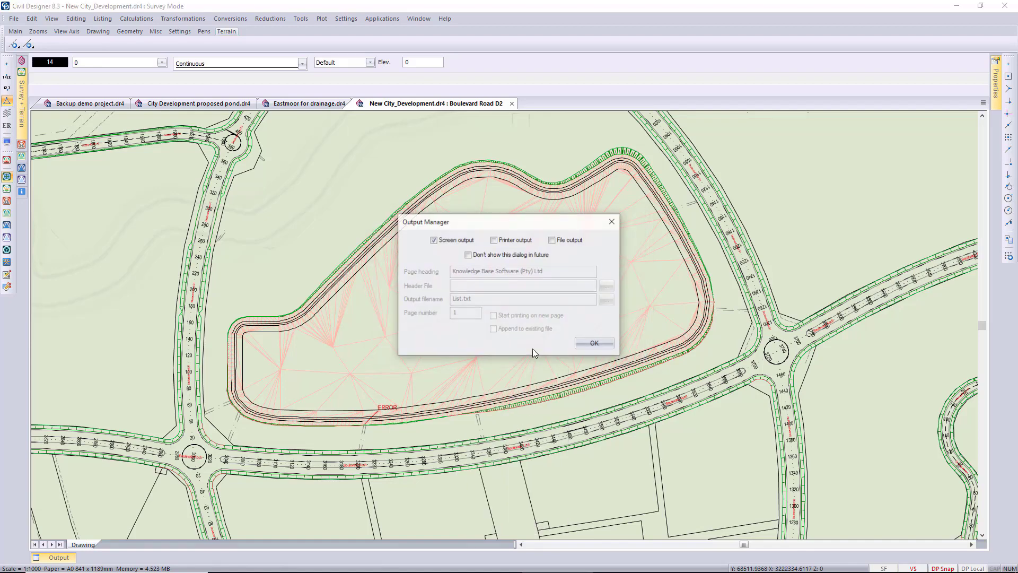
pyautogui.click(578, 348)
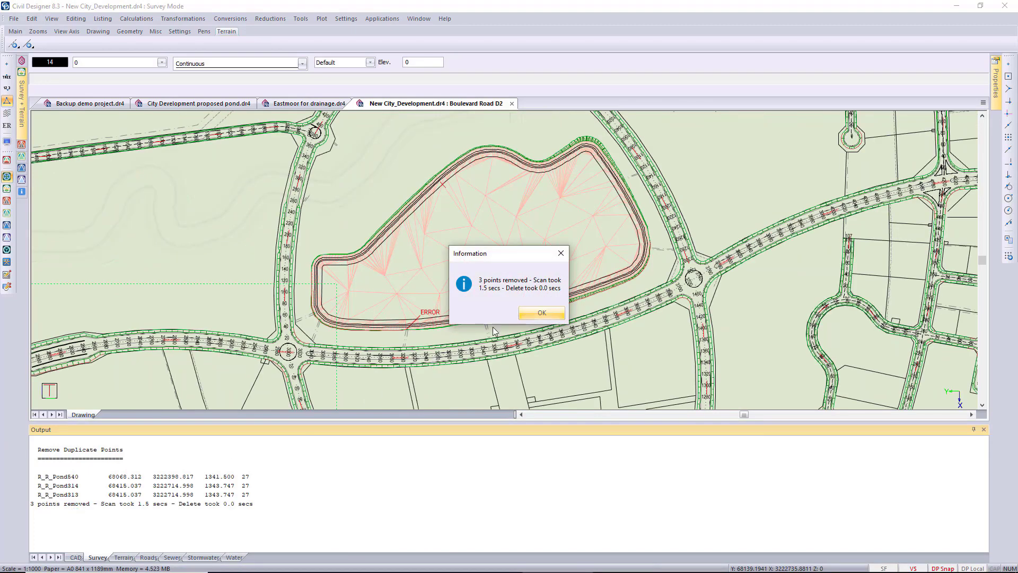
pyautogui.click(540, 313)
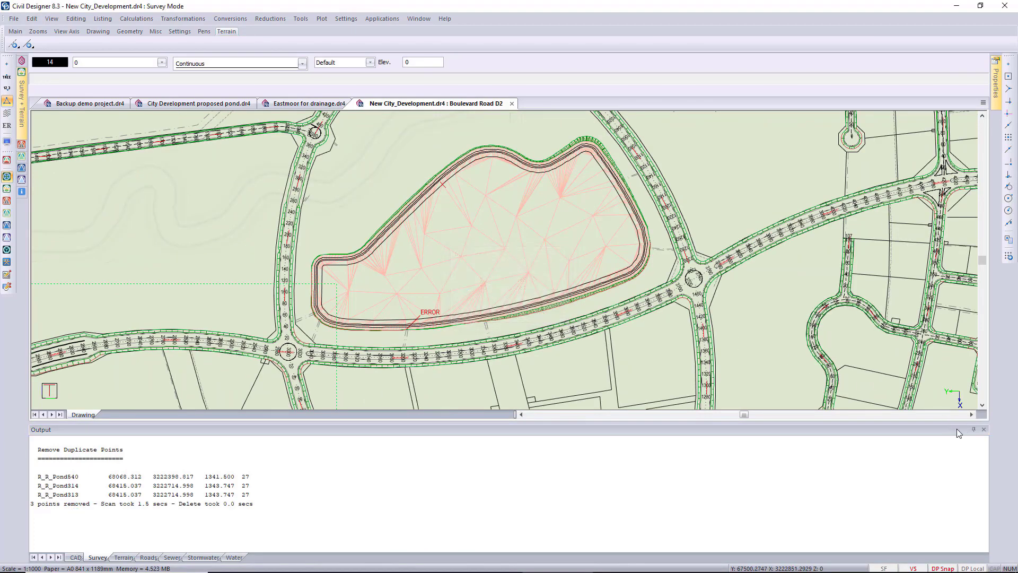
pyautogui.scroll(2, 524, 260)
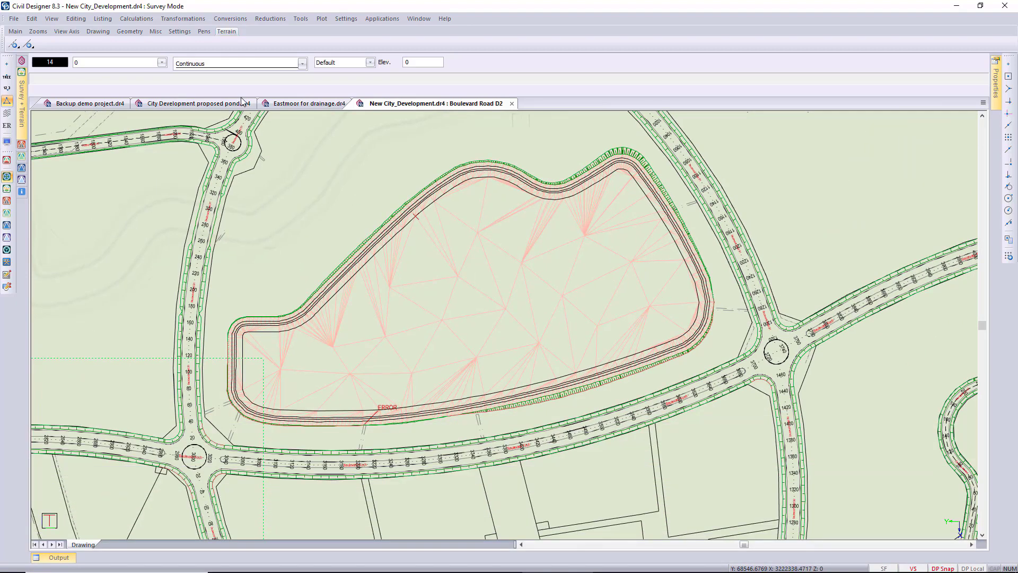
# Return to Terrain mode and remove the invalid lines from surface 27 Intermediate and Pond merged.
pyautogui.click(371, 20)
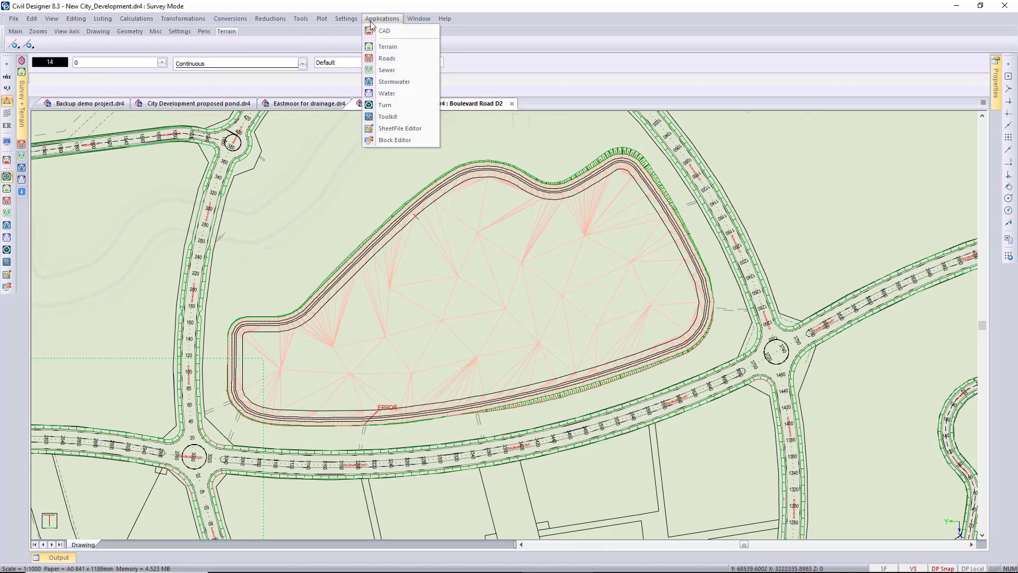
pyautogui.click(388, 47)
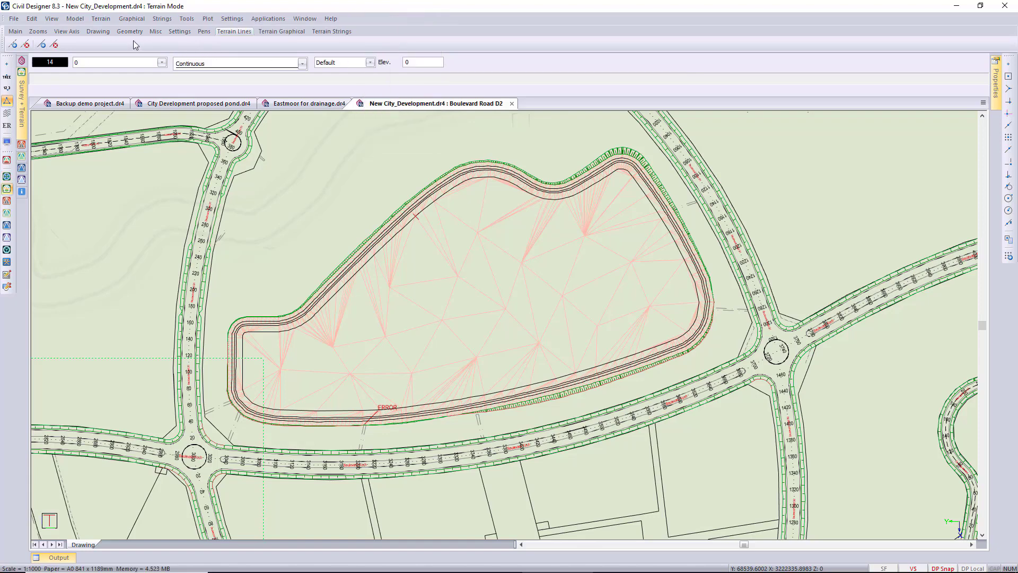
pyautogui.click(80, 20)
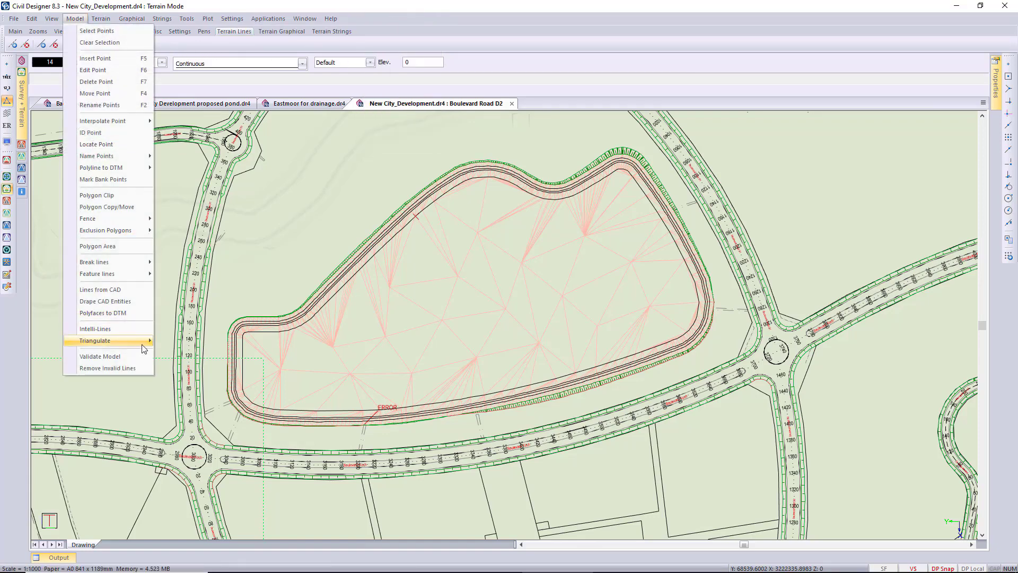
pyautogui.click(132, 367)
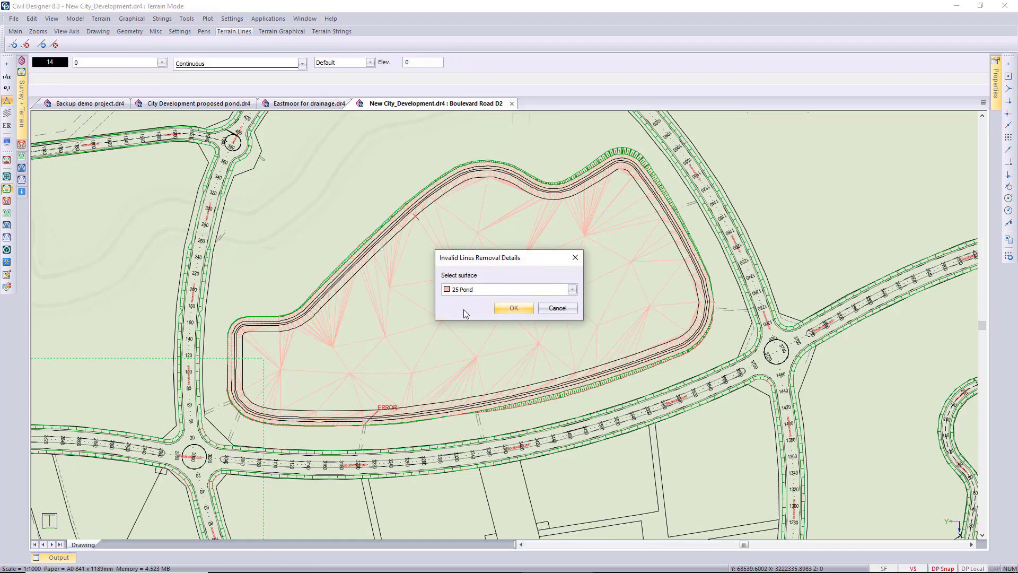
pyautogui.click(572, 290)
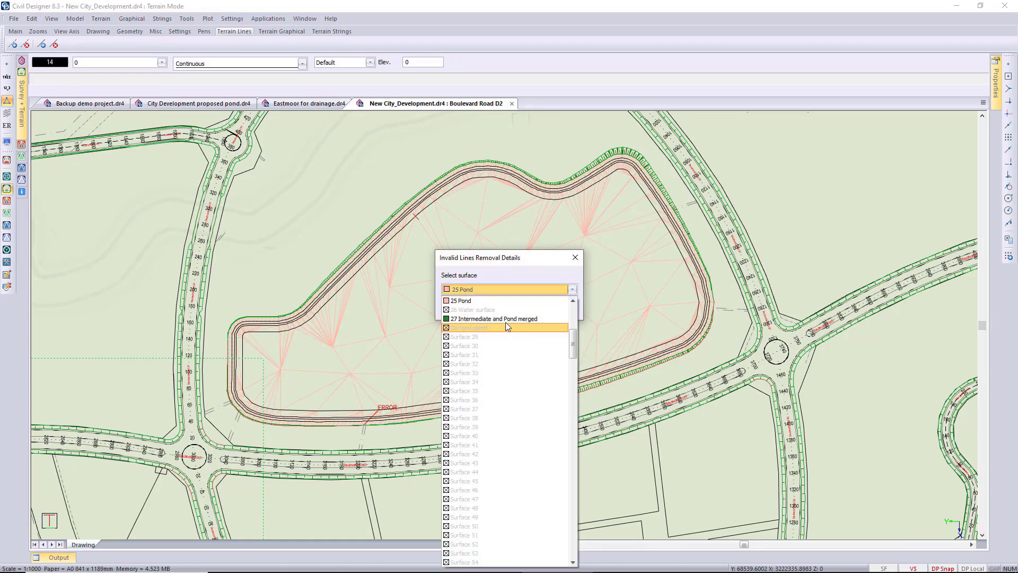
pyautogui.click(506, 319)
pyautogui.click(513, 308)
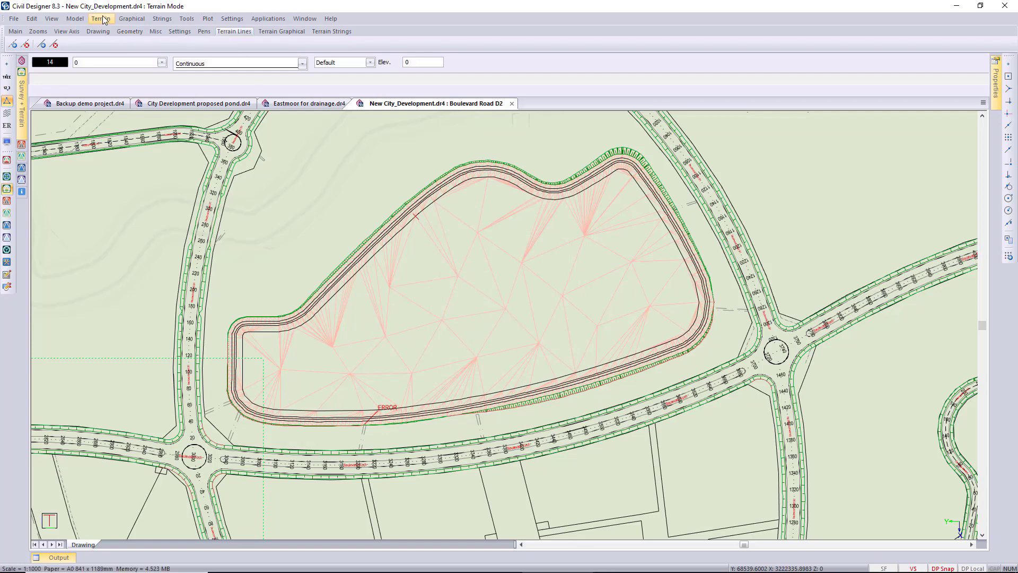
# Validate the line model of surface 27 Intermediate and Pond merged.
pyautogui.click(75, 18)
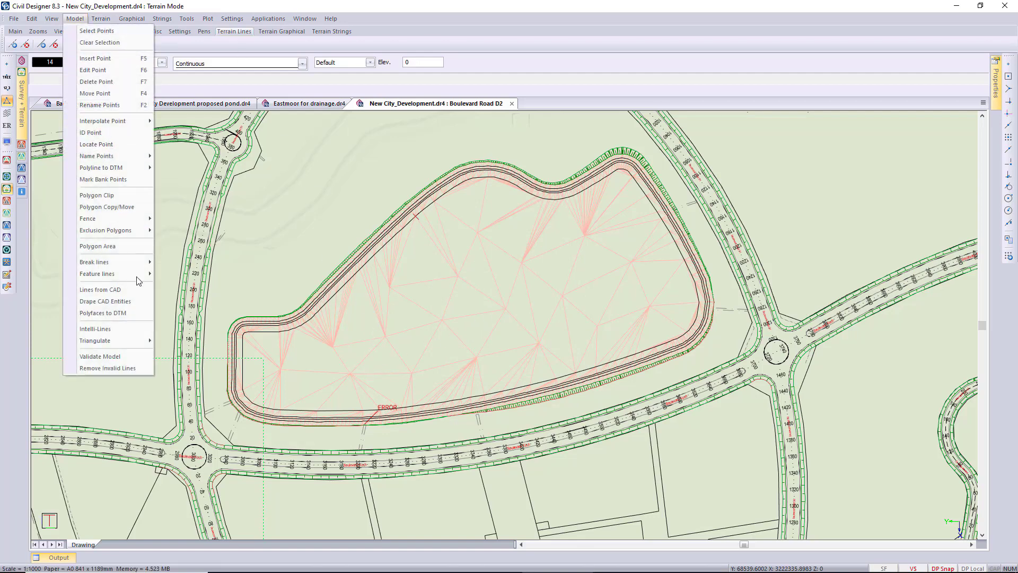
pyautogui.click(132, 358)
pyautogui.click(513, 309)
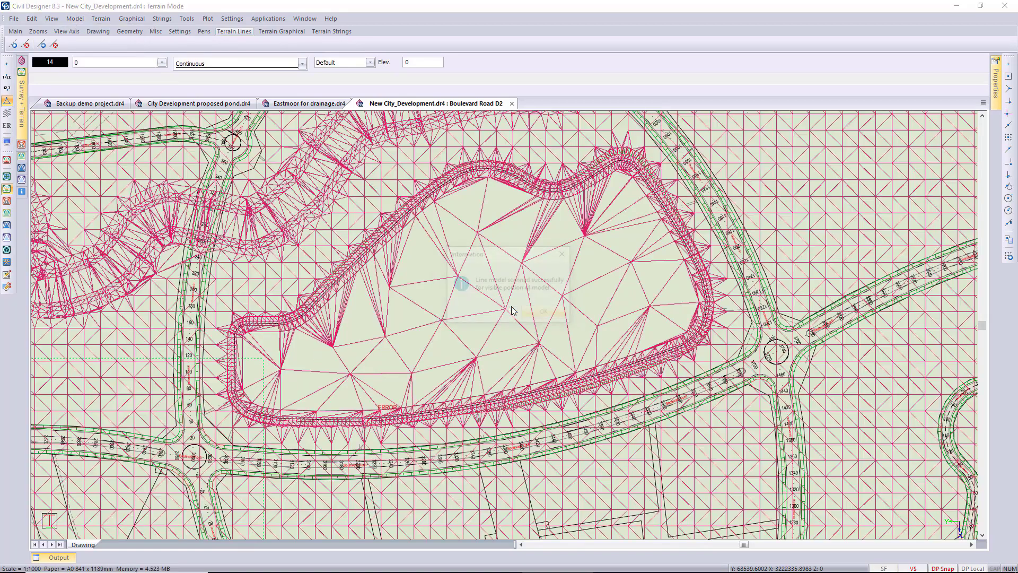
# Hide and deactivate surface 25 Pond, and make 26 Water surface and 27 Intermediate and Pond merged visible, active and shaded.
pyautogui.click(543, 316)
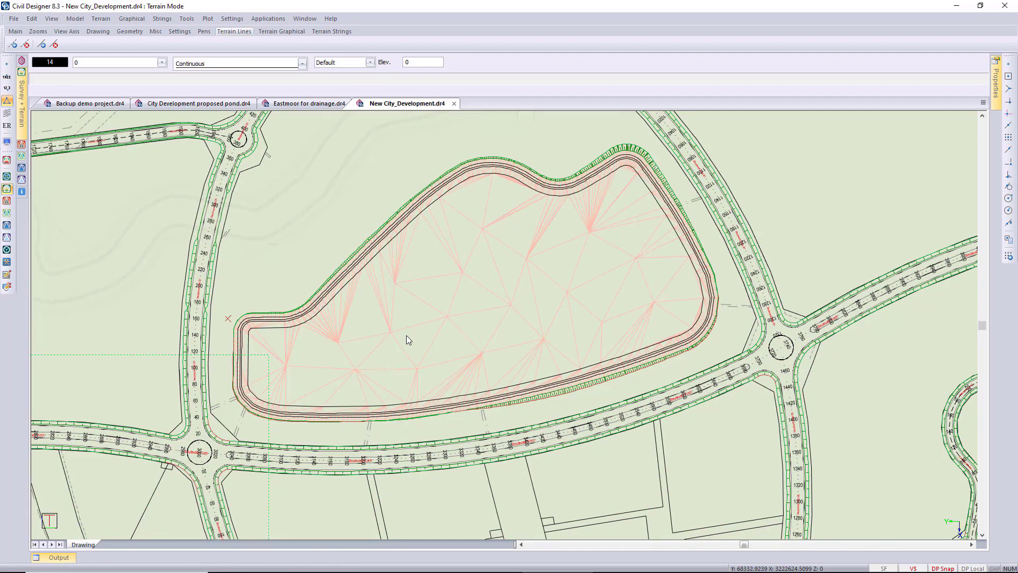
pyautogui.click(7, 141)
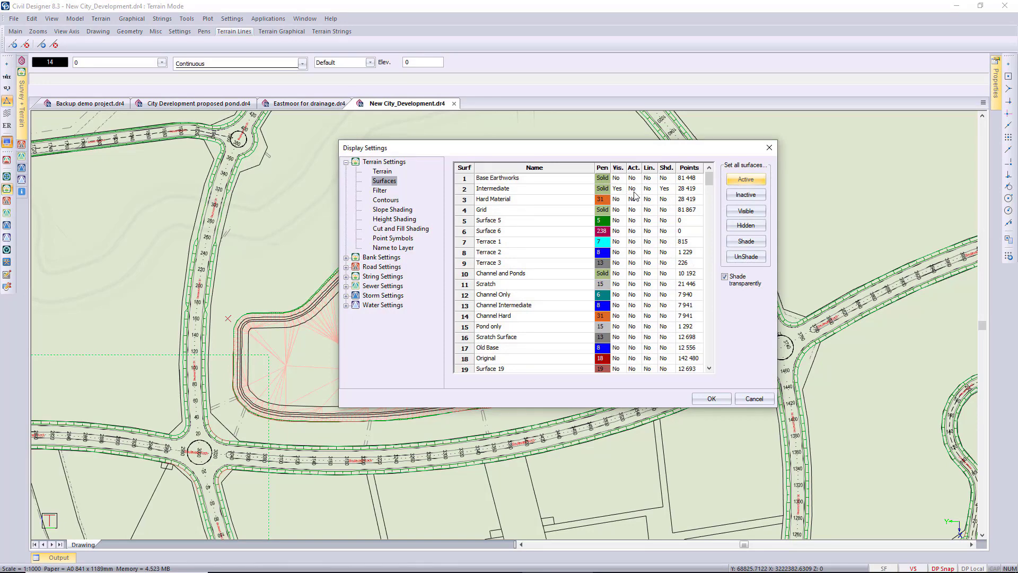
pyautogui.scroll(-1, 664, 264)
pyautogui.scroll(-4, 663, 263)
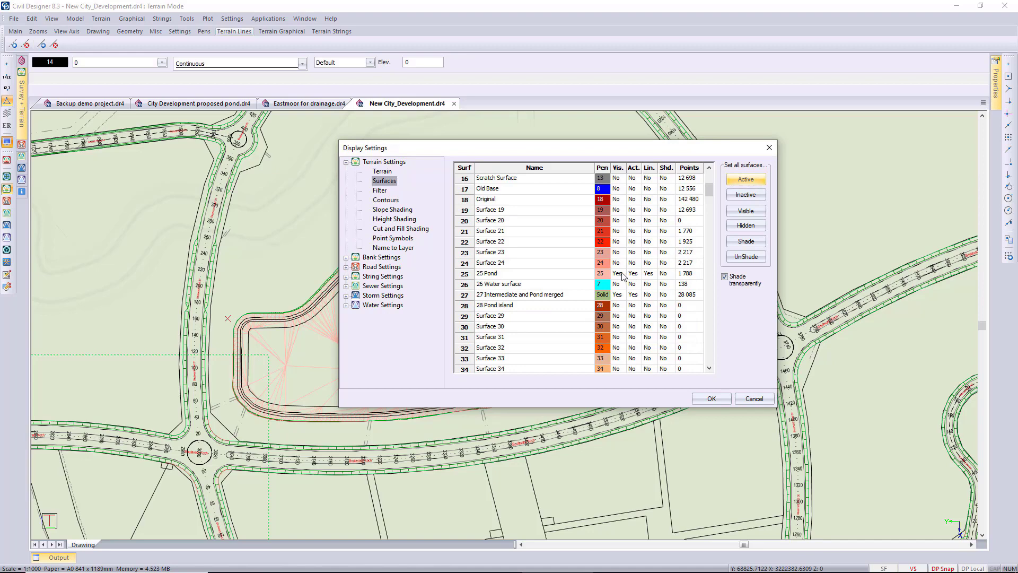
pyautogui.click(621, 273)
pyautogui.click(631, 285)
pyautogui.click(663, 285)
pyautogui.click(710, 399)
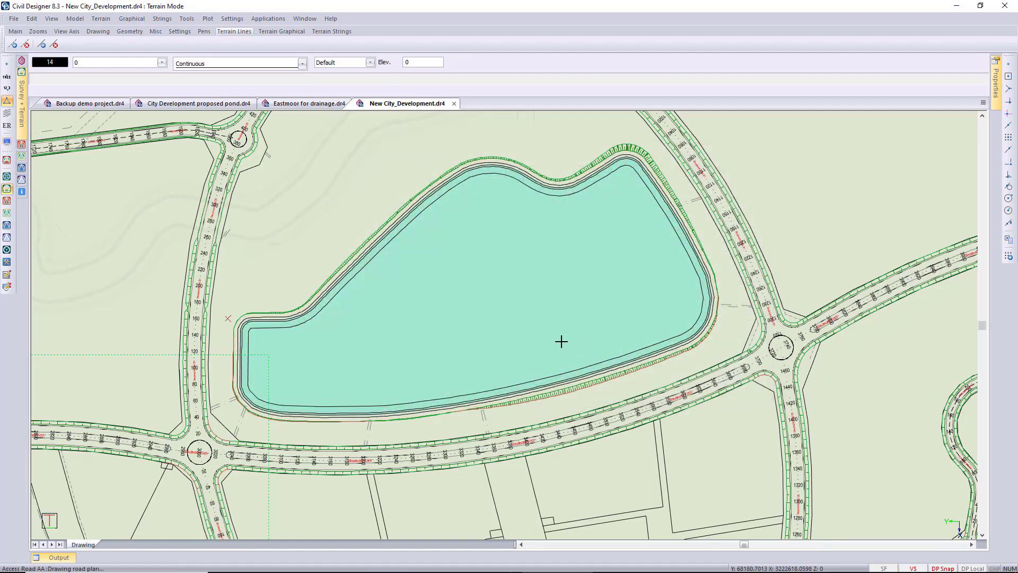
# Examine the pond and surrounding development in a tilted 3D render view, and return to the plan drawing.
pyautogui.scroll(-2, 559, 342)
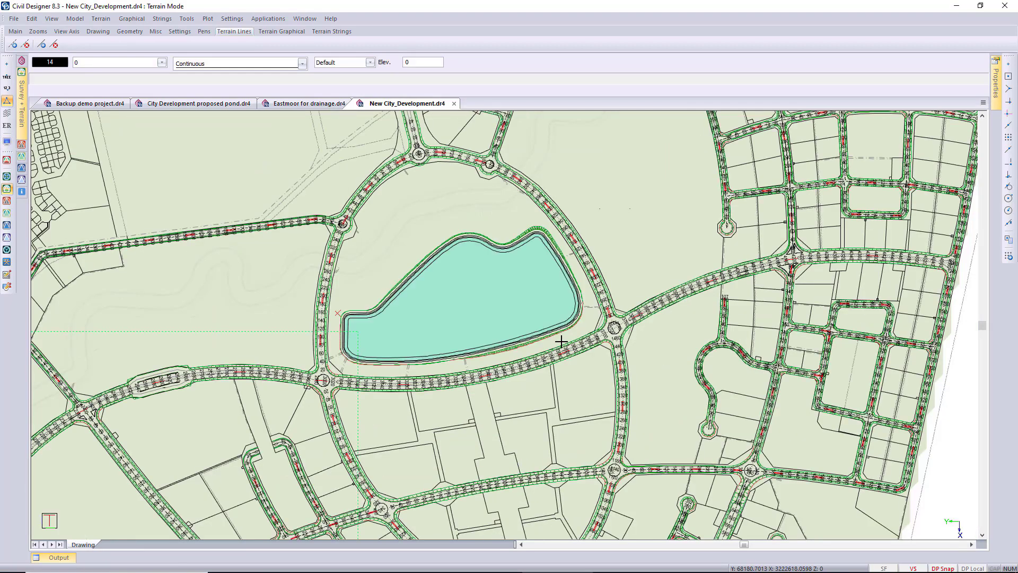
pyautogui.rightClick(635, 295)
pyautogui.click(662, 360)
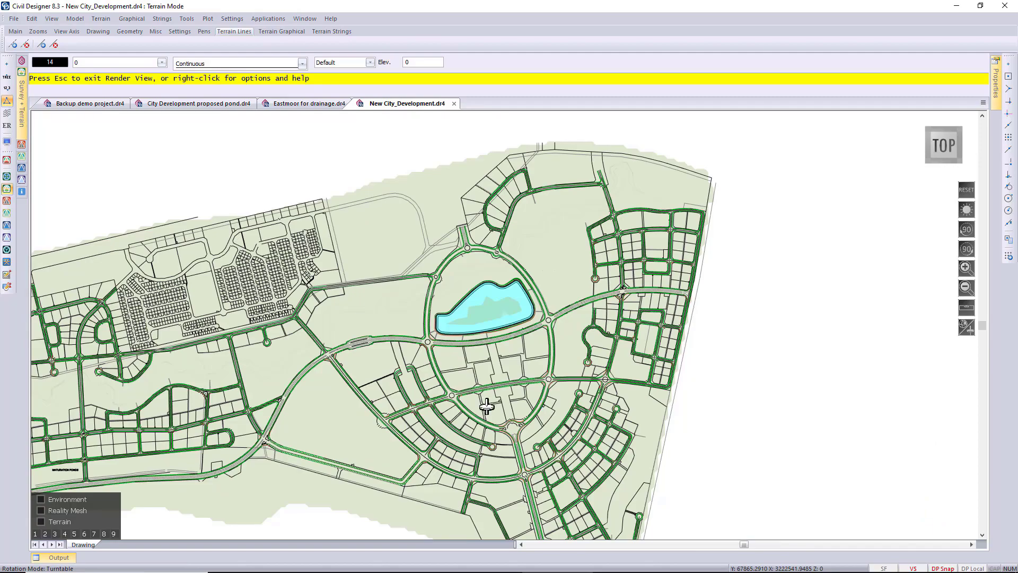
pyautogui.moveTo(488, 415); pyautogui.dragTo(594, 357, button='middle')
pyautogui.moveTo(509, 428); pyautogui.dragTo(492, 347, button='middle')
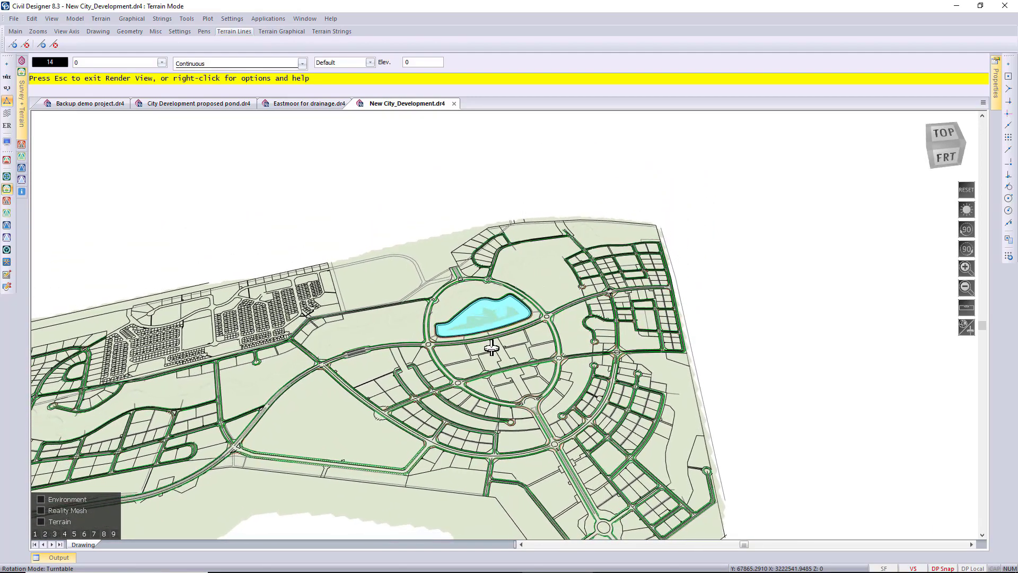
pyautogui.rightClick(517, 356)
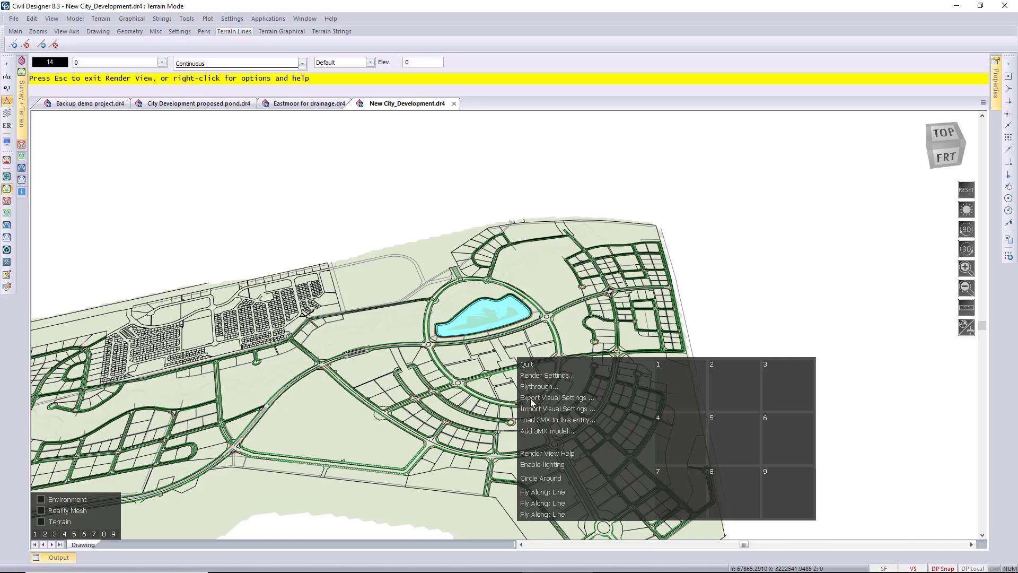
pyautogui.click(533, 365)
pyautogui.click(492, 314)
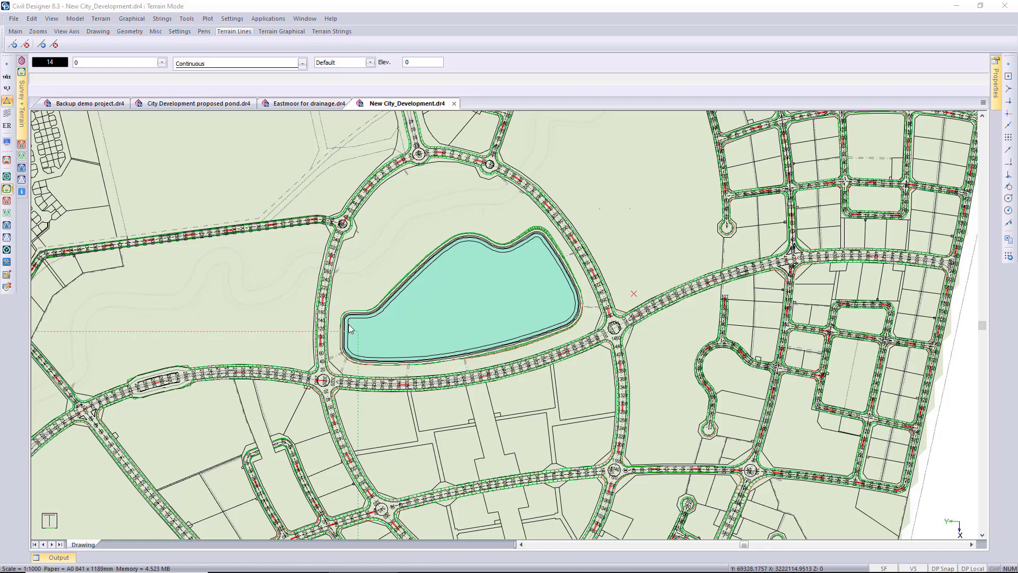
pyautogui.click(75, 19)
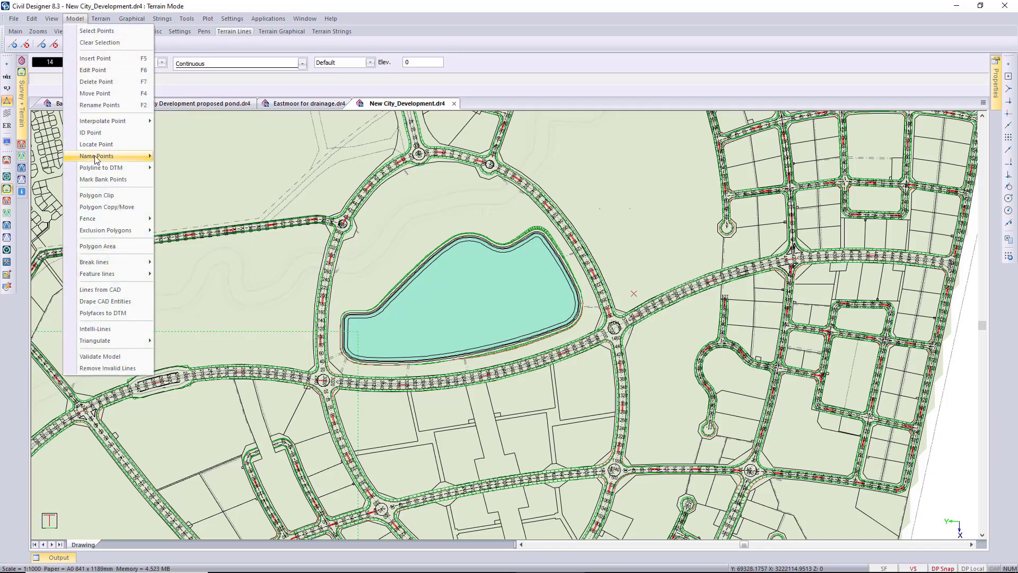
pyautogui.moveTo(127, 219)
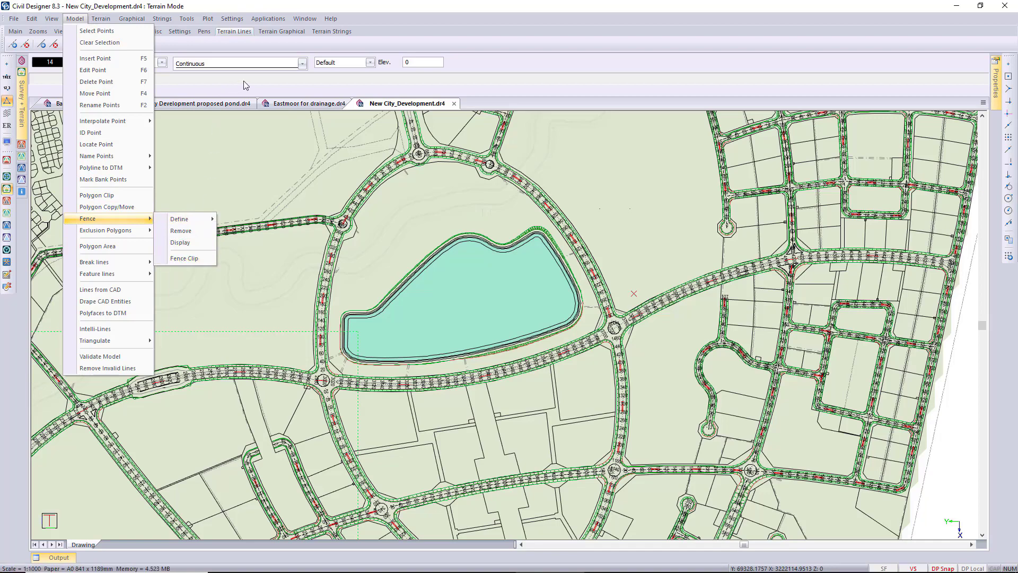
# In Survey mode, duplicate surface 27 Intermediate and Pond merged to Surface 30, activating the destination surface.
pyautogui.click(267, 18)
pyautogui.click(268, 18)
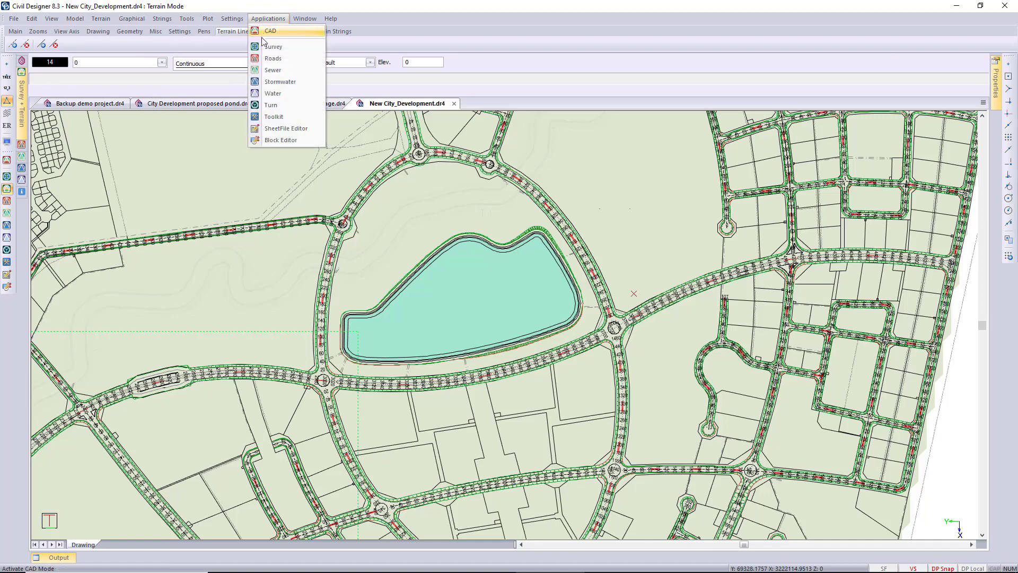
pyautogui.click(269, 47)
pyautogui.click(75, 18)
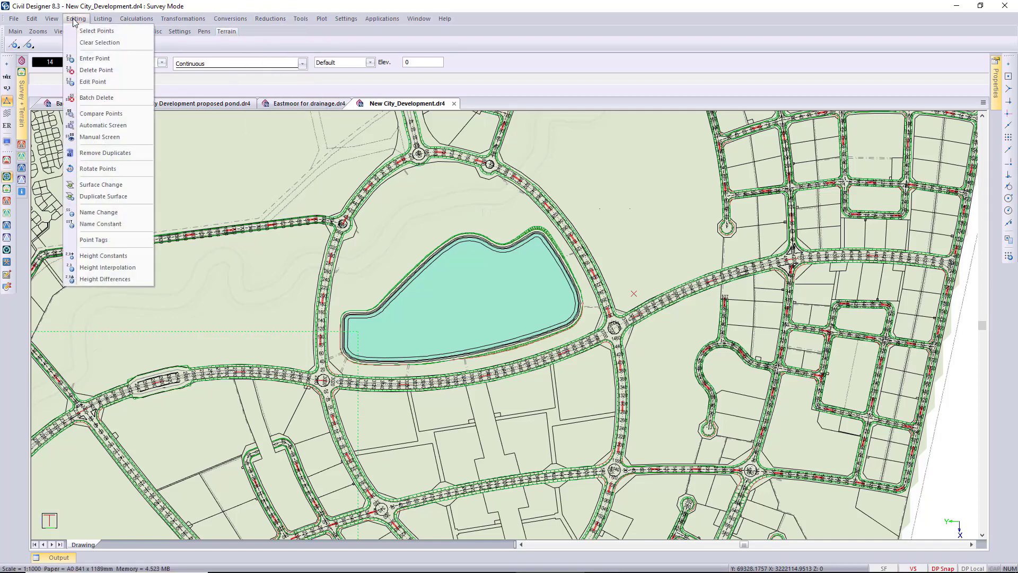
pyautogui.click(109, 197)
pyautogui.click(577, 277)
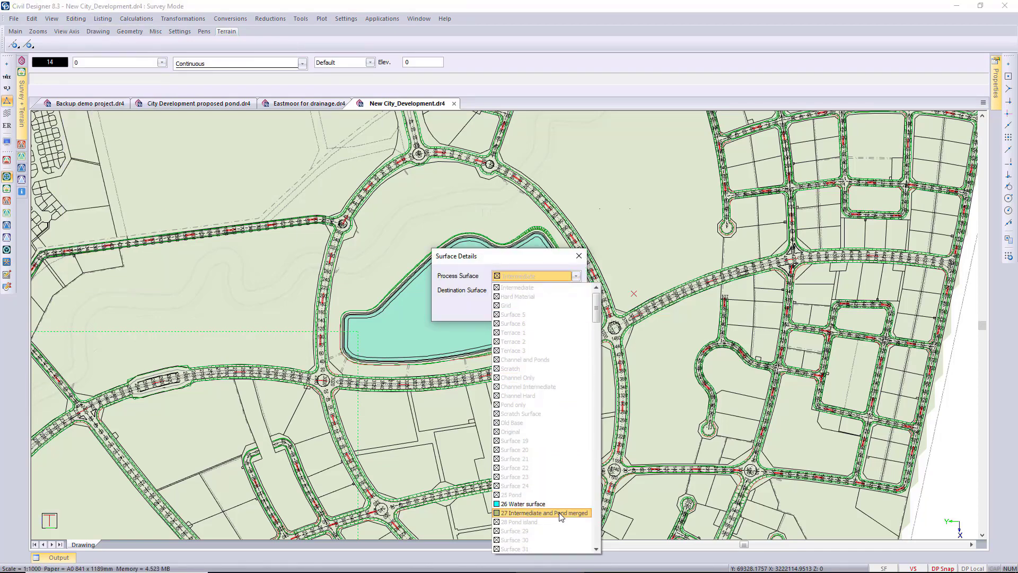
pyautogui.click(560, 513)
pyautogui.click(577, 291)
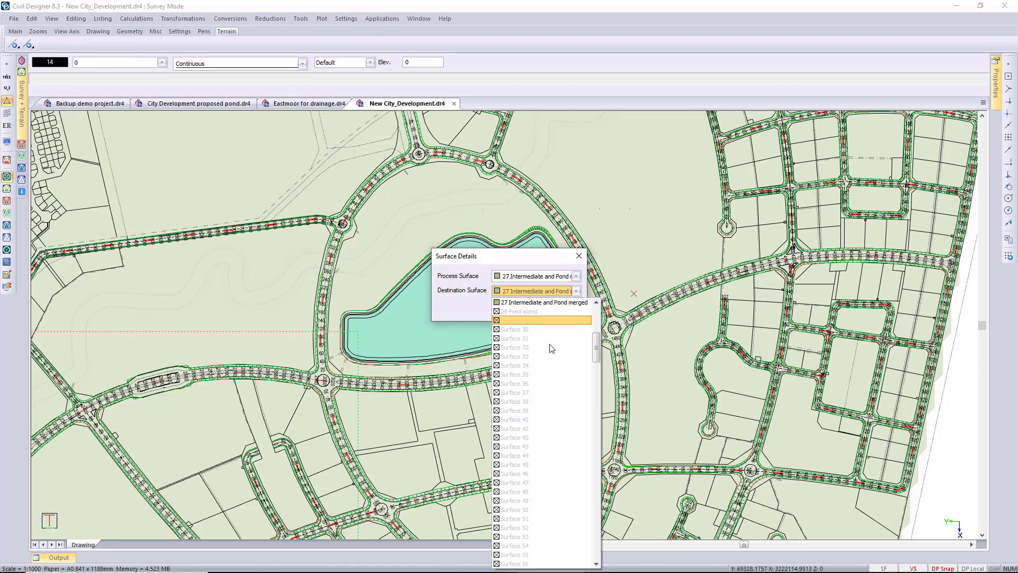
pyautogui.click(525, 329)
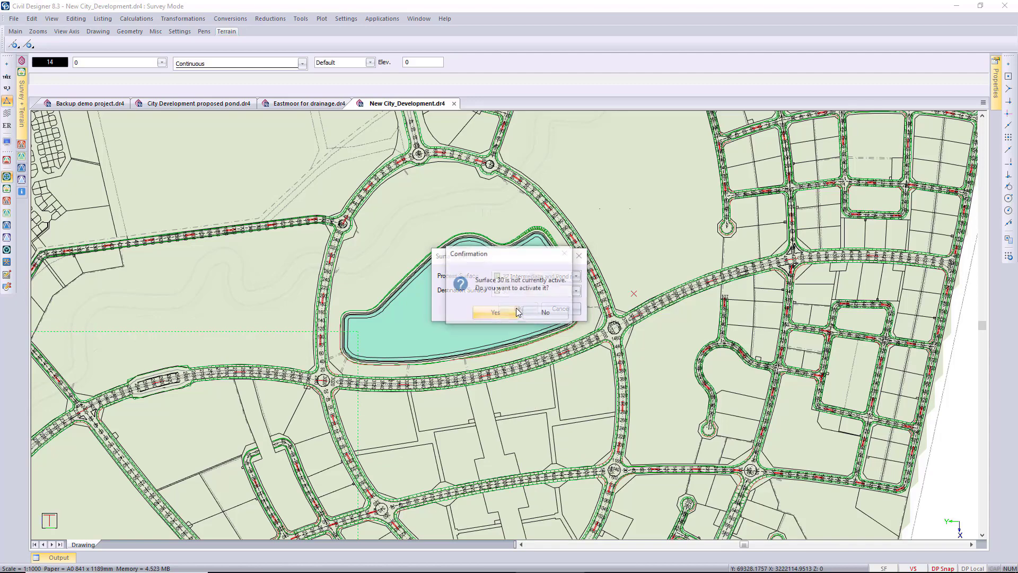
pyautogui.click(500, 312)
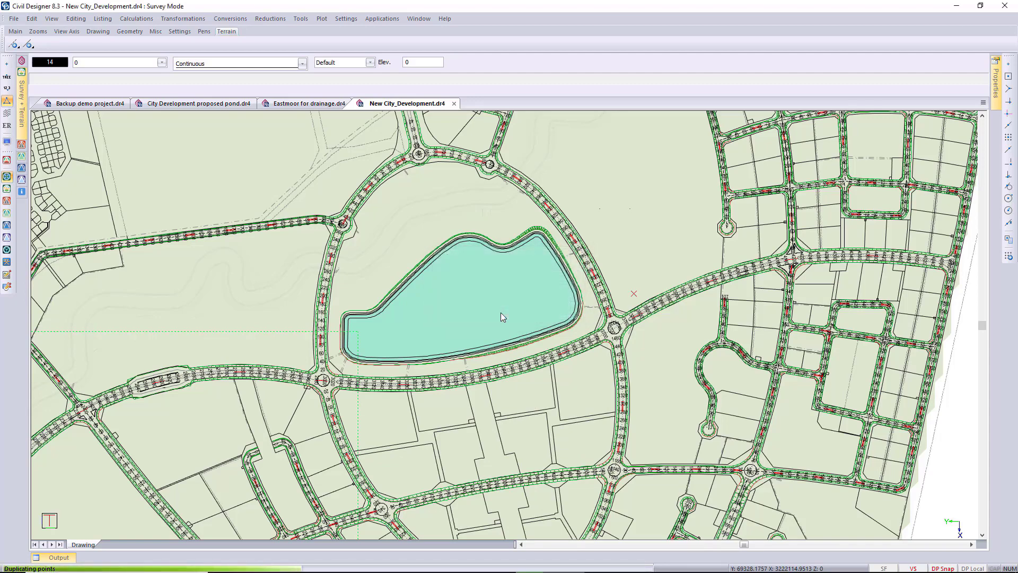
# Rename Surface 30 as 30 Merged duplicated in the terrain surface display settings.
pyautogui.click(7, 142)
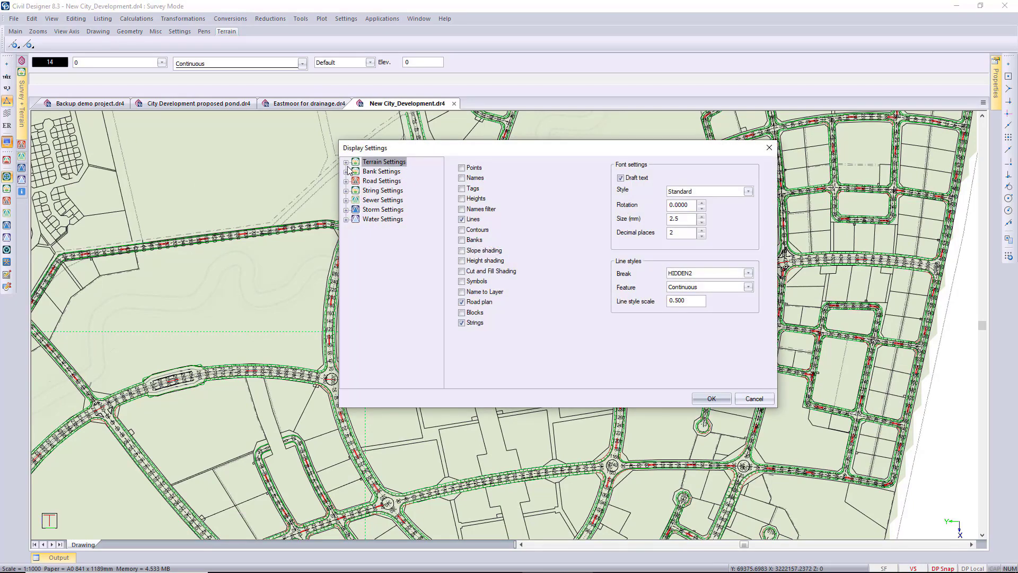
pyautogui.click(346, 162)
pyautogui.click(383, 180)
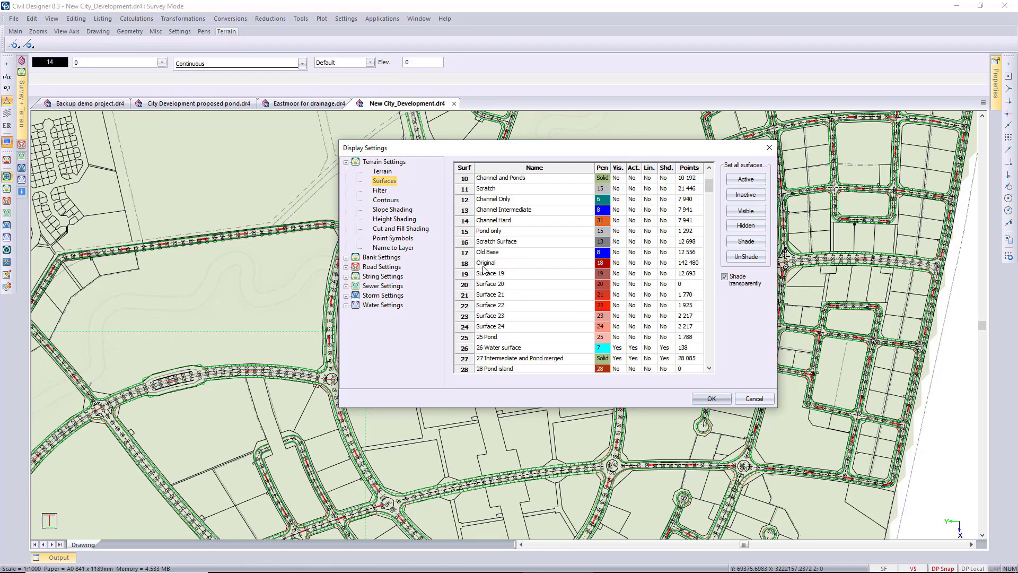
pyautogui.scroll(-4, 484, 270)
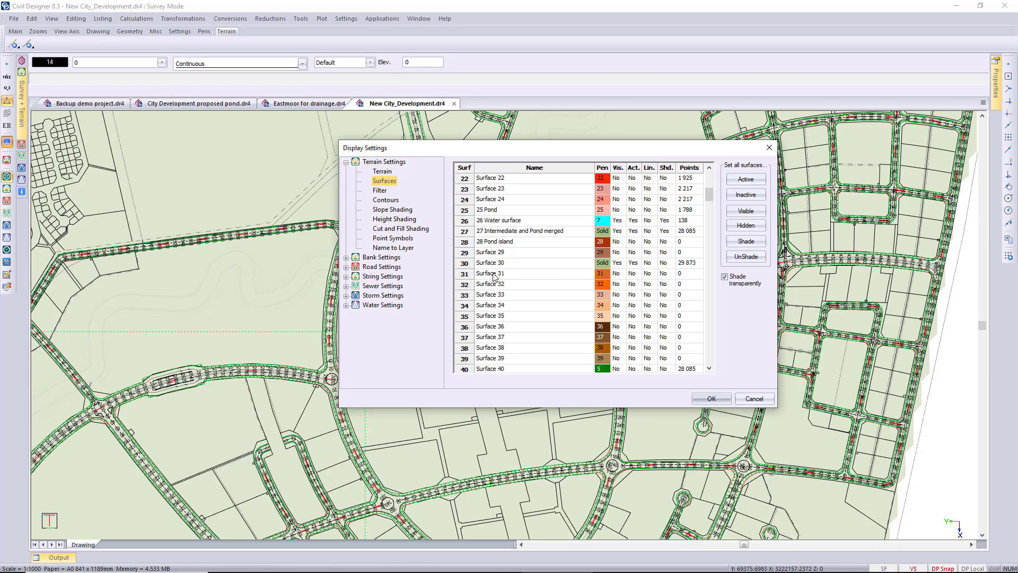
pyautogui.doubleClick(492, 265)
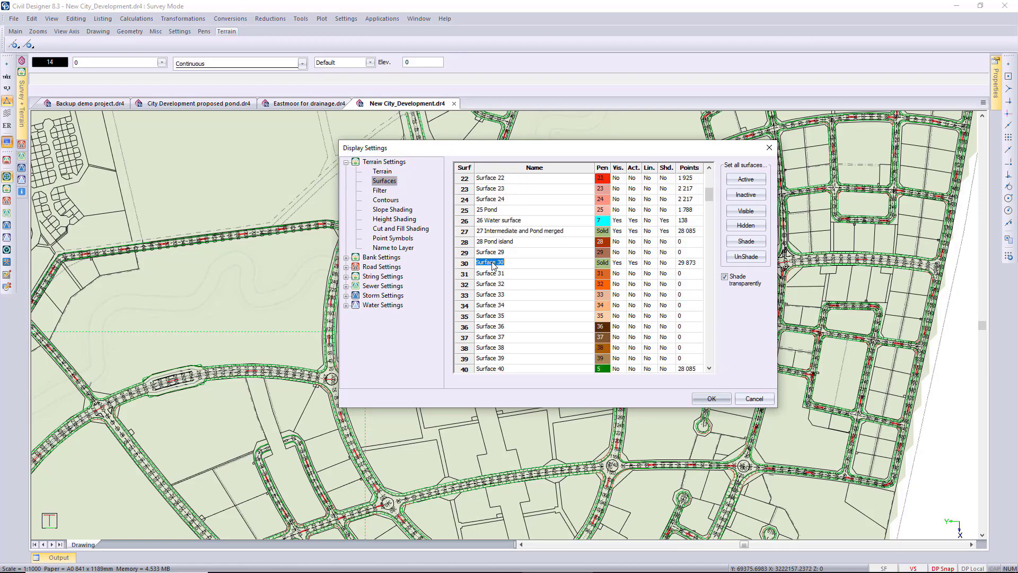
pyautogui.write('30 Merged duplicated')
pyautogui.press('Down')
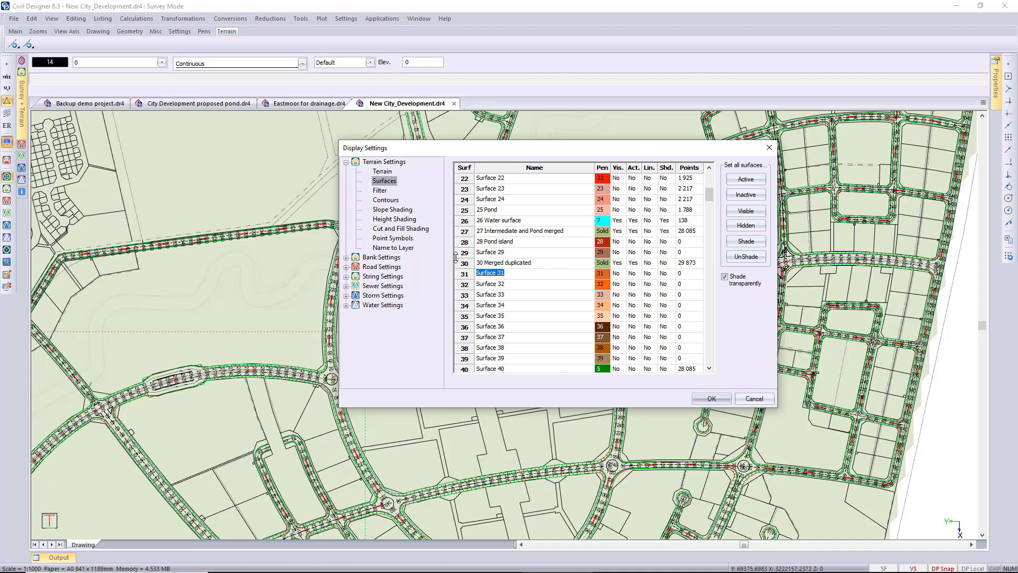
# Turn off the display of strings in the drawing and apply the display settings.
pyautogui.doubleClick(383, 276)
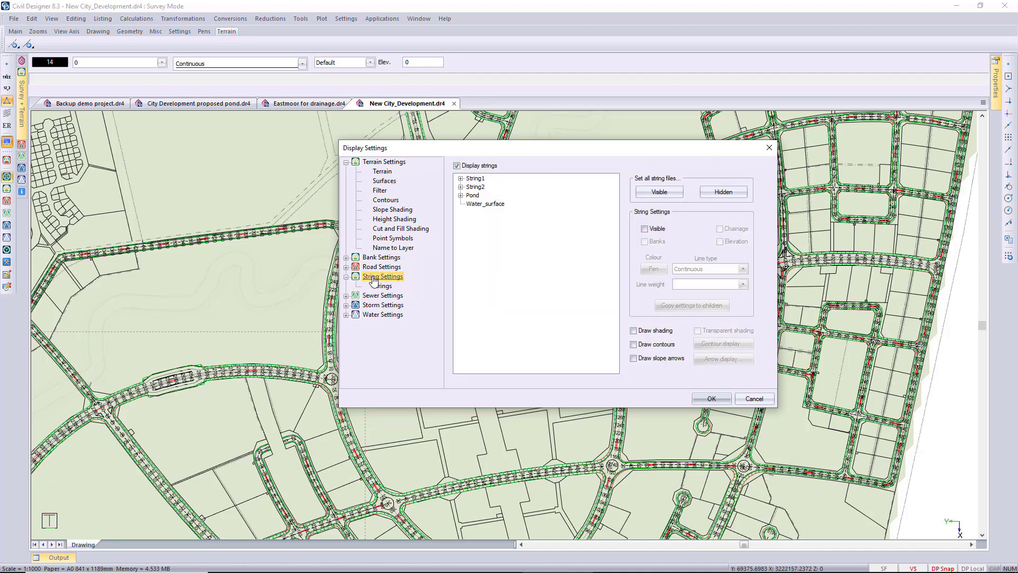
pyautogui.click(456, 166)
pyautogui.click(710, 399)
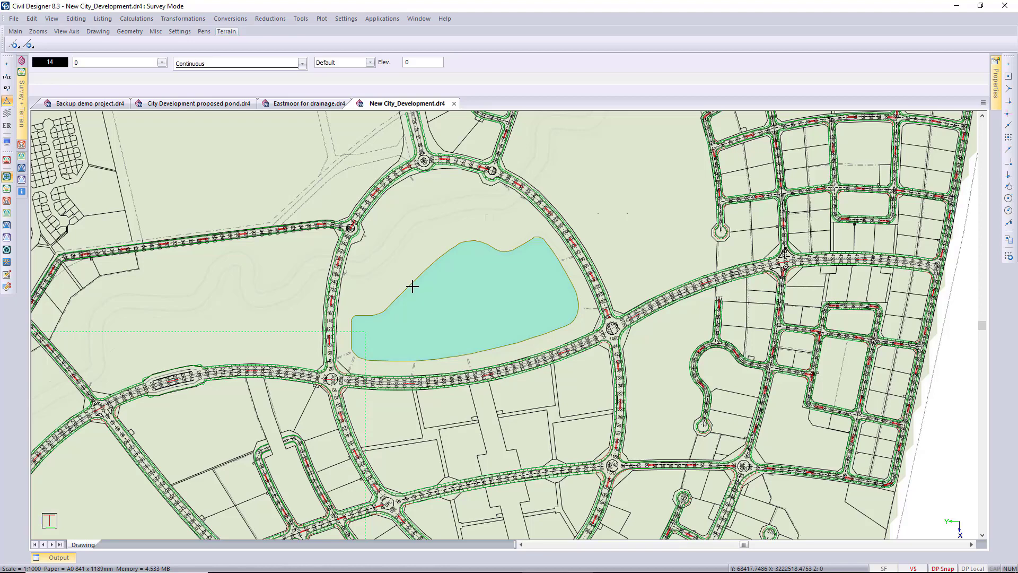
# In CAD mode, make one parallel copy of the pond's water edge at a distance of 5 towards the inside.
pyautogui.click(381, 19)
pyautogui.click(384, 32)
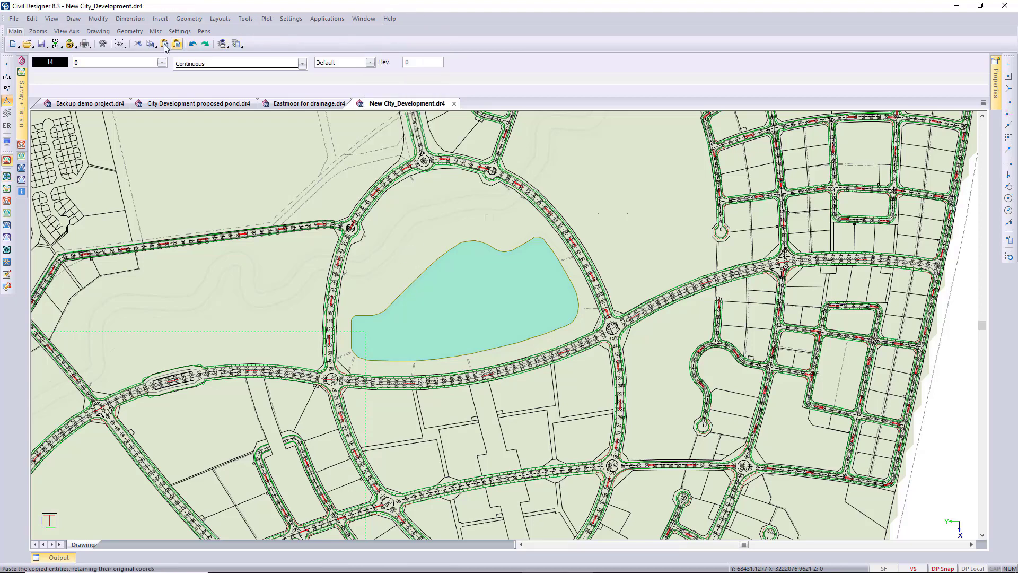
pyautogui.click(74, 19)
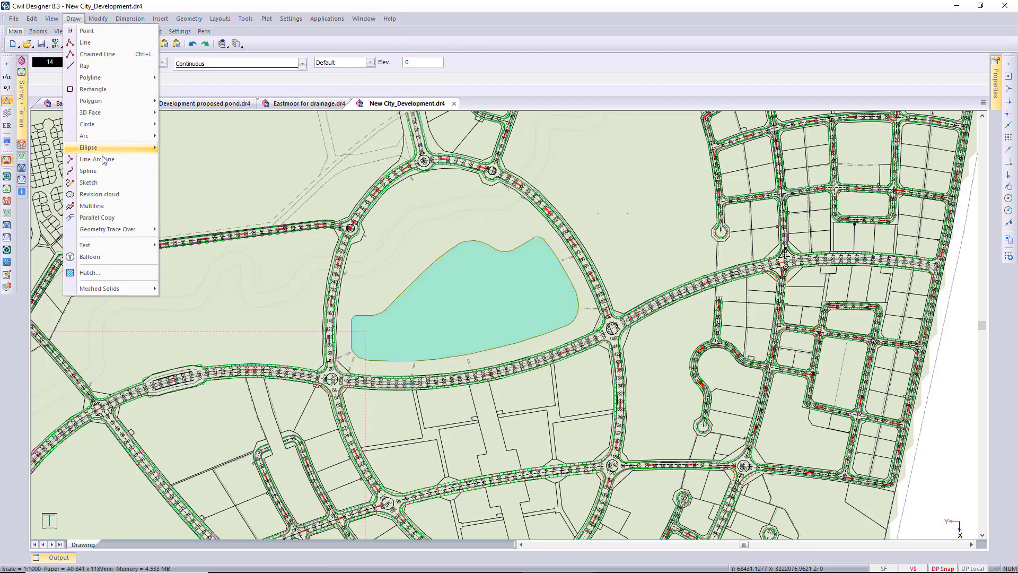
pyautogui.click(114, 218)
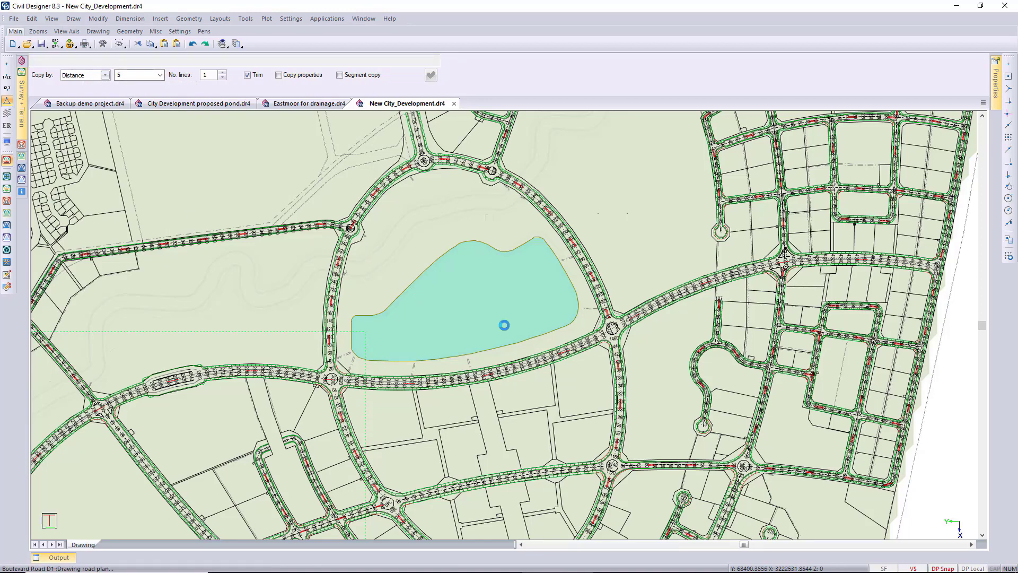
pyautogui.scroll(3, 504, 325)
pyautogui.scroll(3, 499, 313)
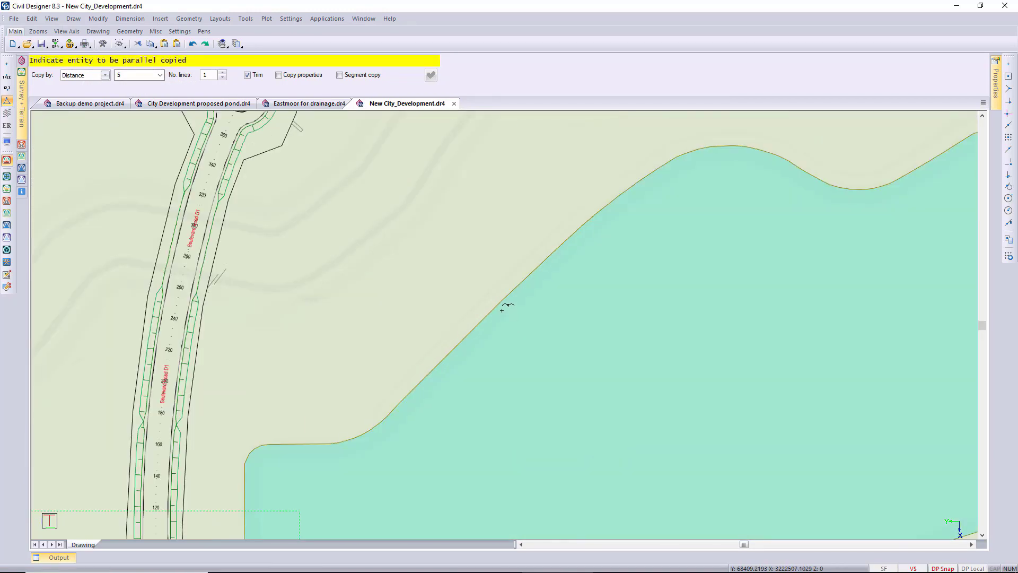
pyautogui.click(501, 309)
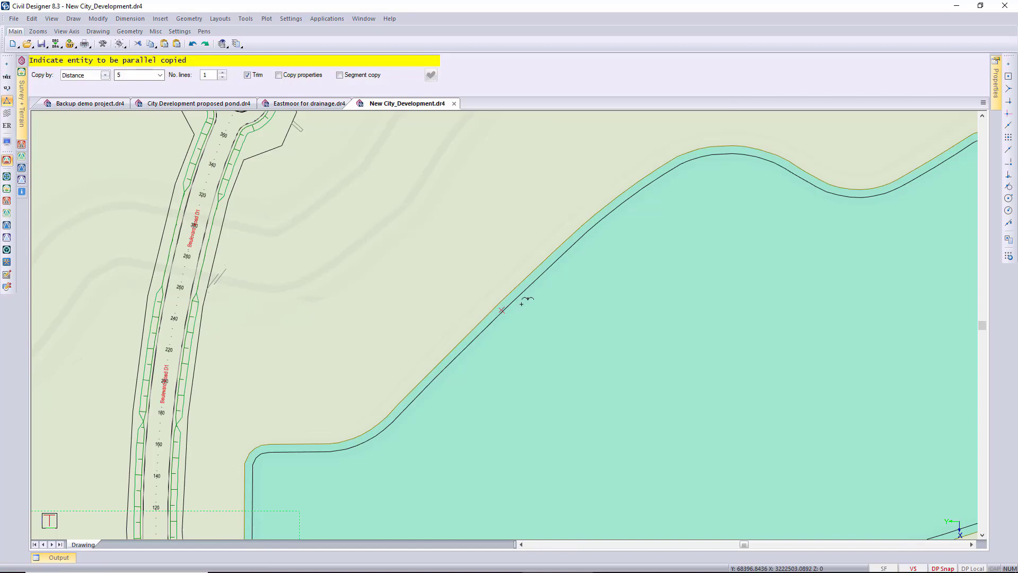
pyautogui.rightClick(521, 304)
pyautogui.click(538, 308)
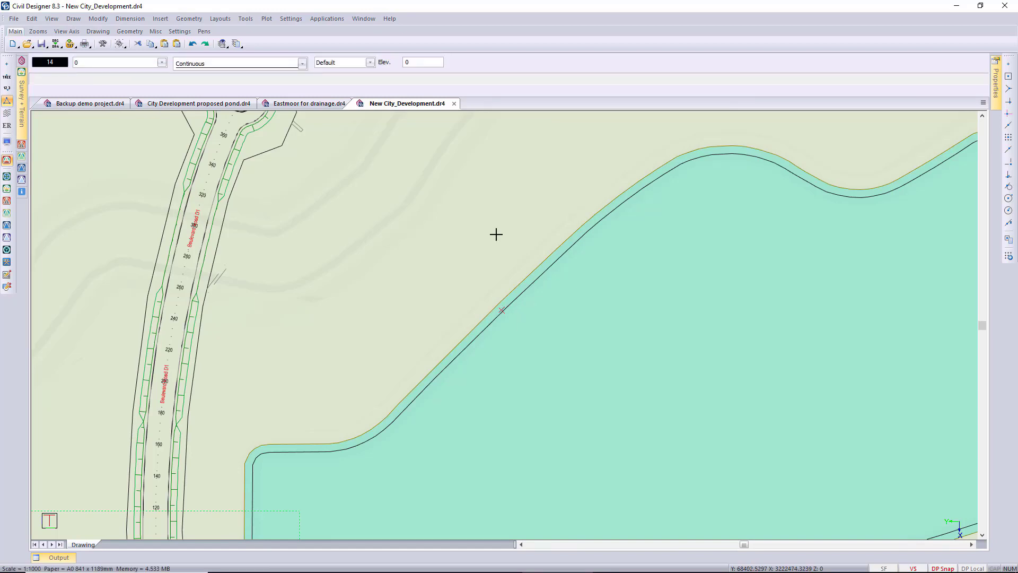
# In Terrain mode, define a fence named Inner water from the closed polyline just inside the pond's water edge.
pyautogui.click(327, 21)
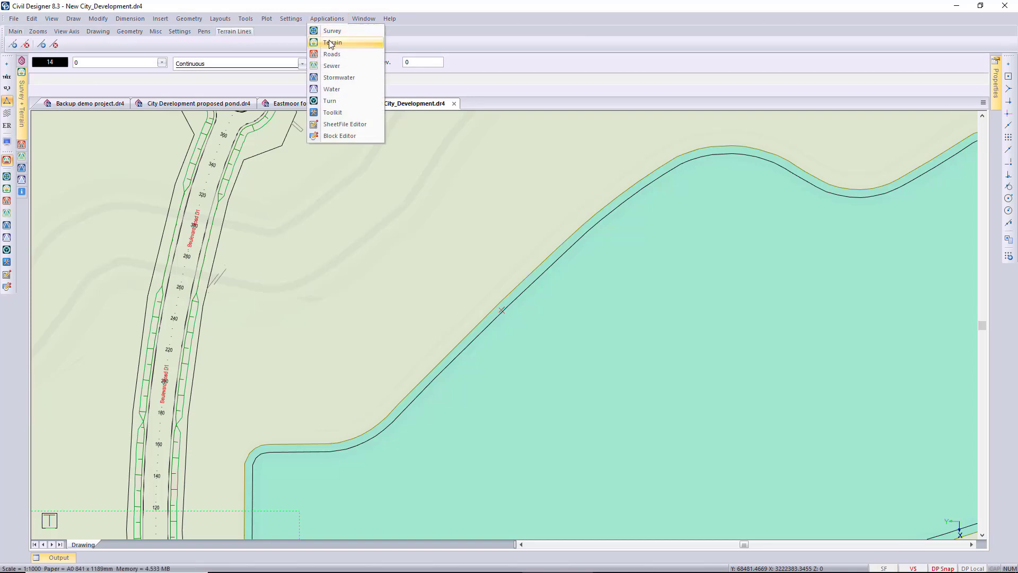
pyautogui.click(332, 43)
pyautogui.click(75, 19)
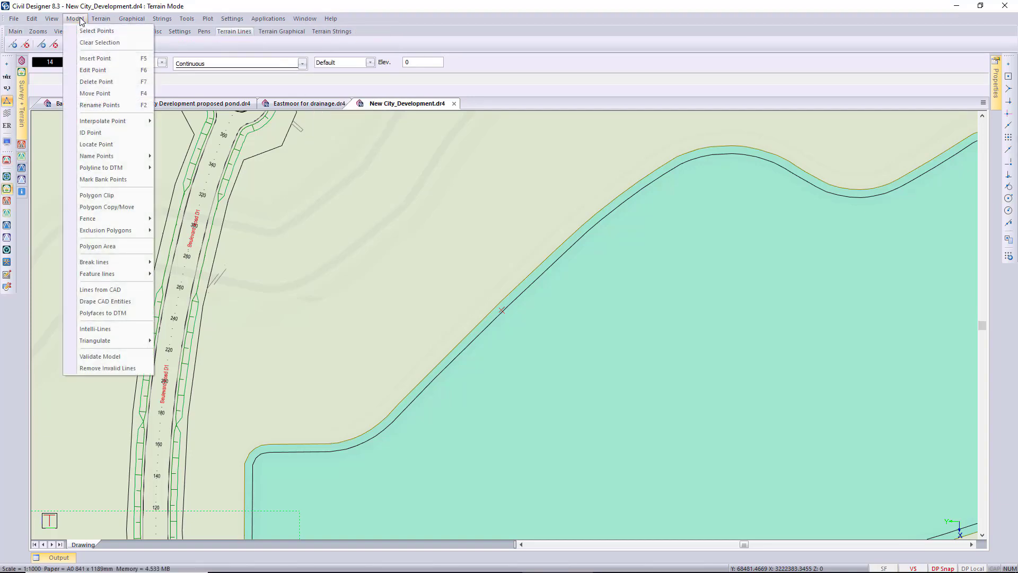
pyautogui.moveTo(123, 224)
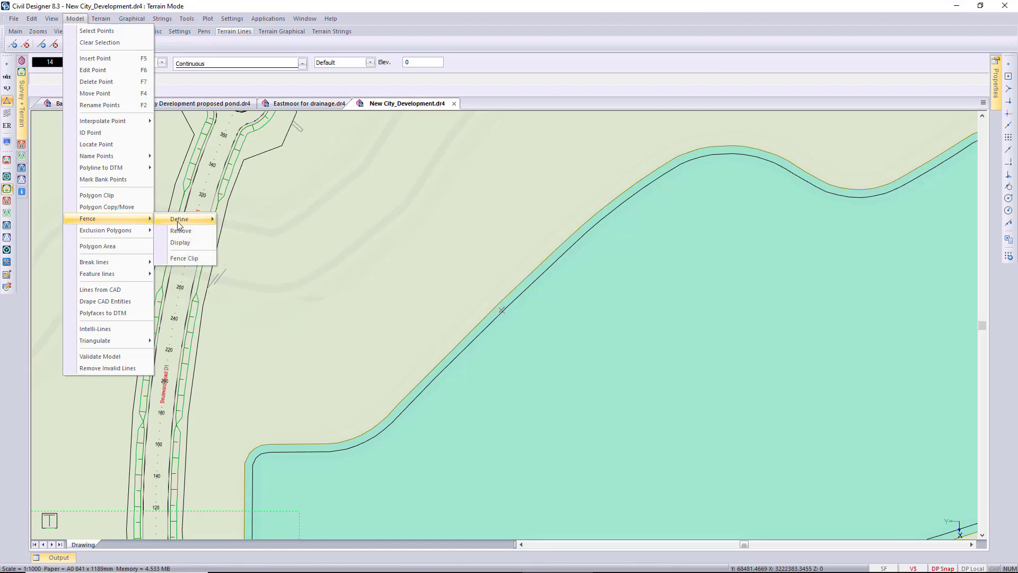
pyautogui.moveTo(183, 225)
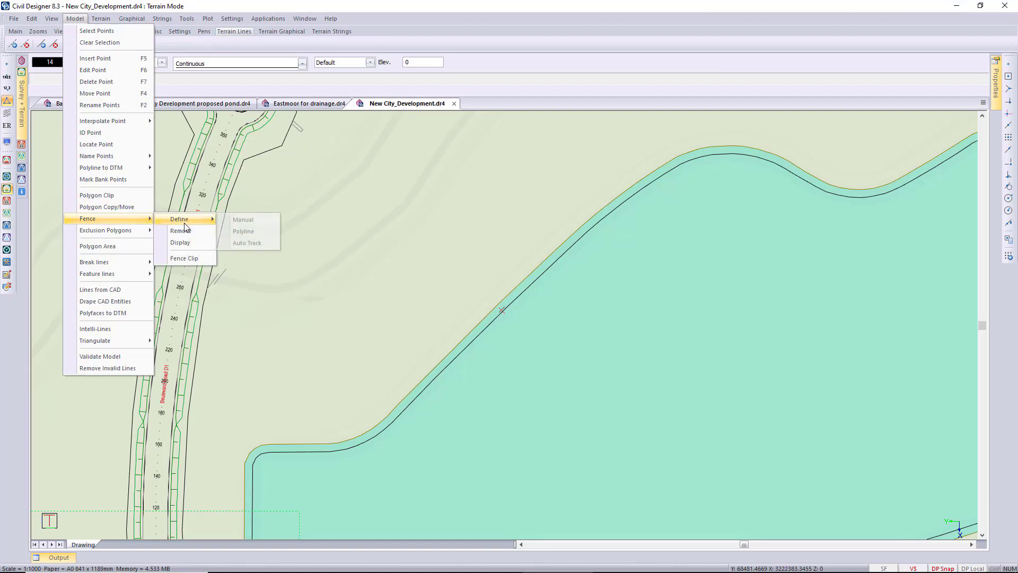
pyautogui.click(245, 231)
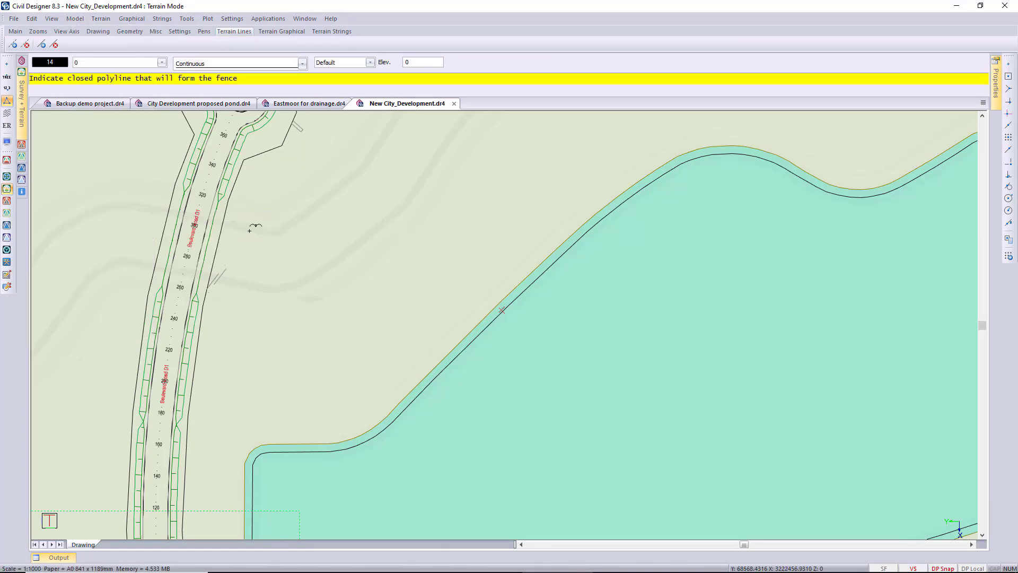
pyautogui.click(479, 337)
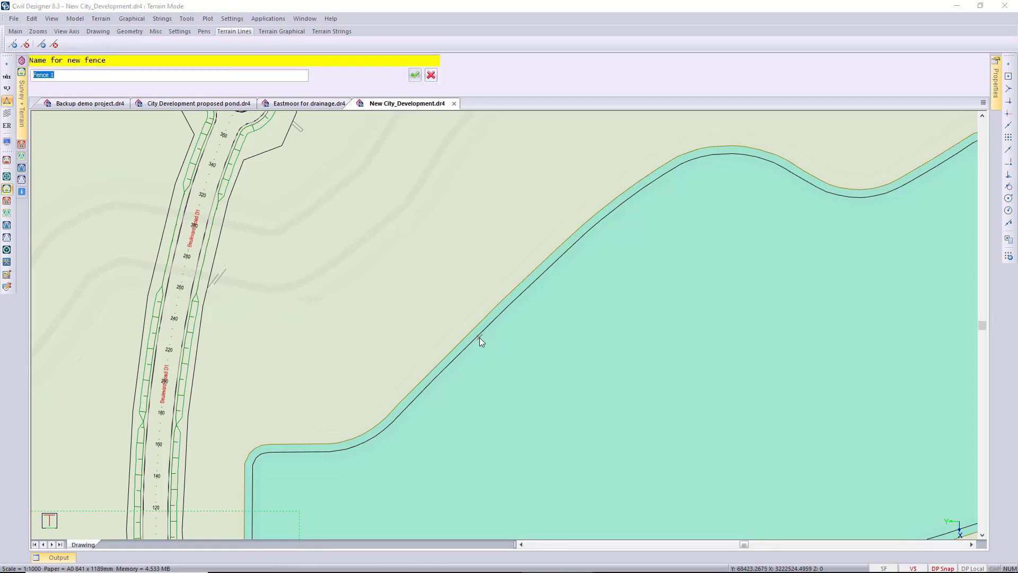
pyautogui.press('BackSpace')
pyautogui.click(415, 75)
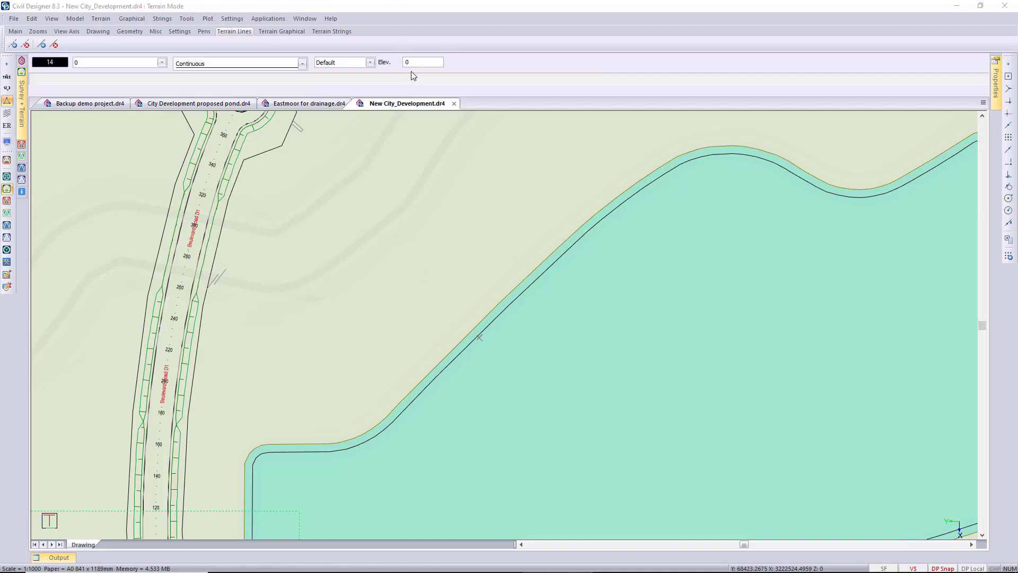
pyautogui.click(593, 343)
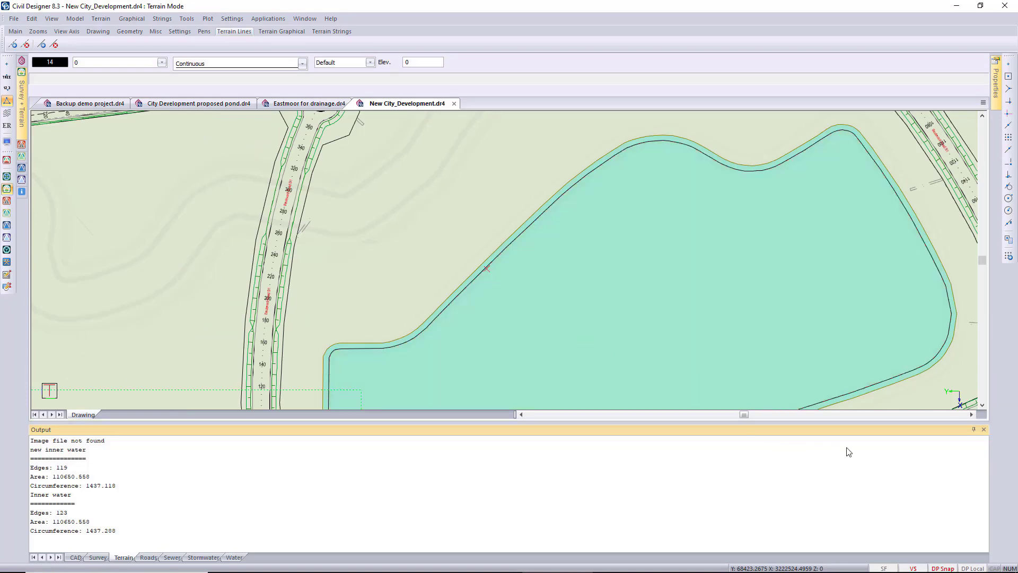
pyautogui.click(973, 430)
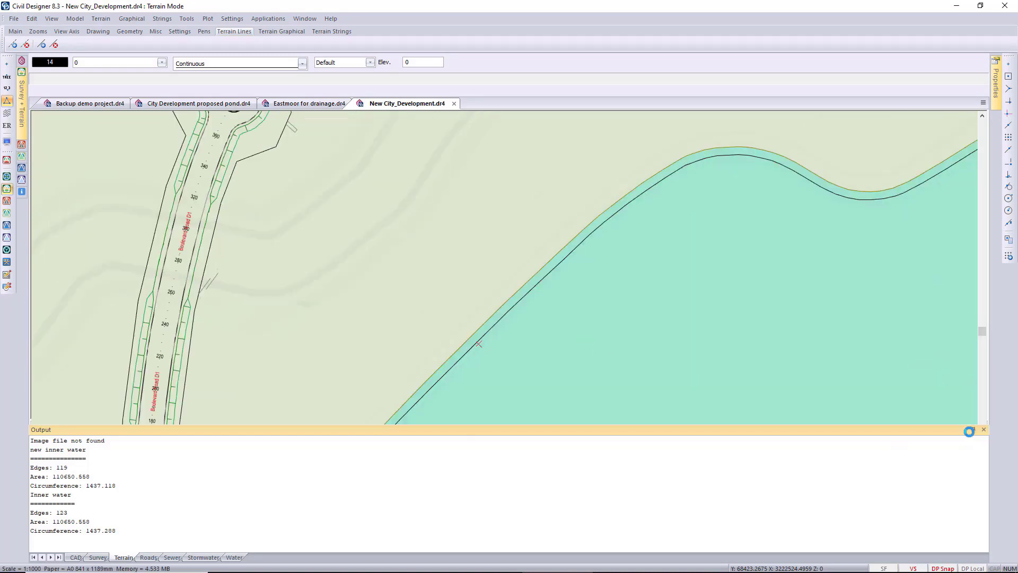
# Switch on the triangulation lines of surface 30 Merged duplicated.
pyautogui.scroll(-2, 724, 411)
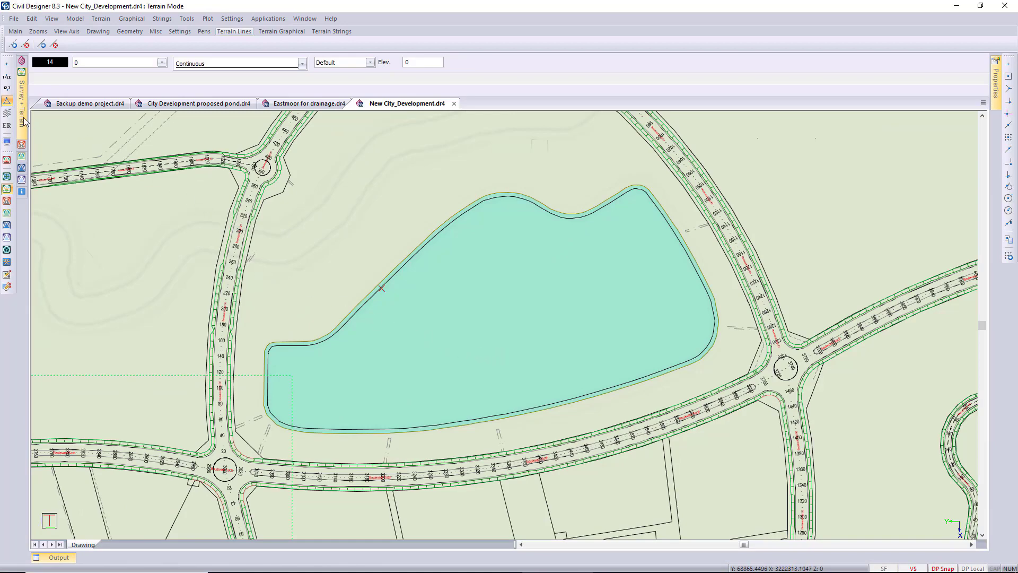
pyautogui.moveTo(23, 119)
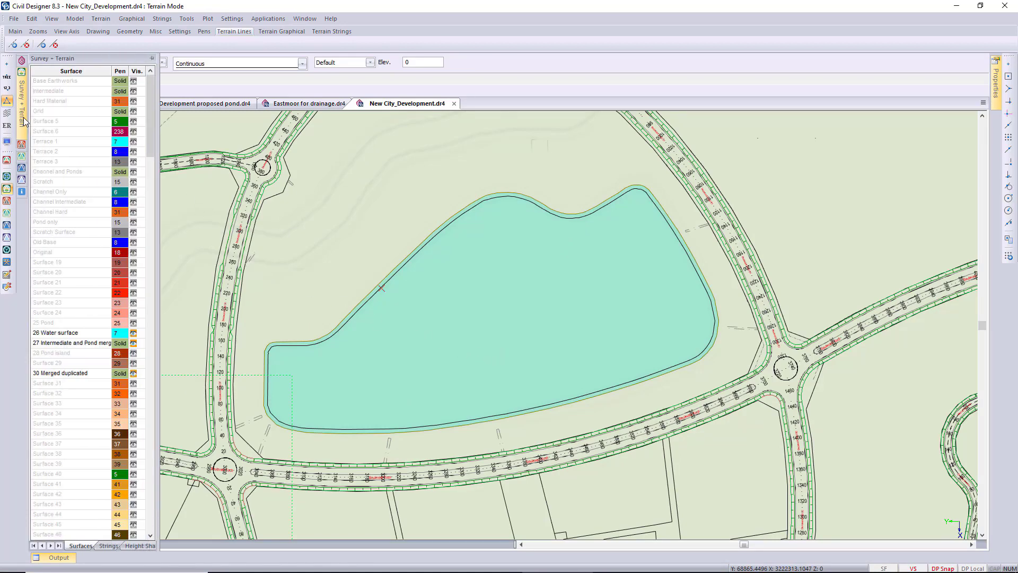
pyautogui.rightClick(81, 376)
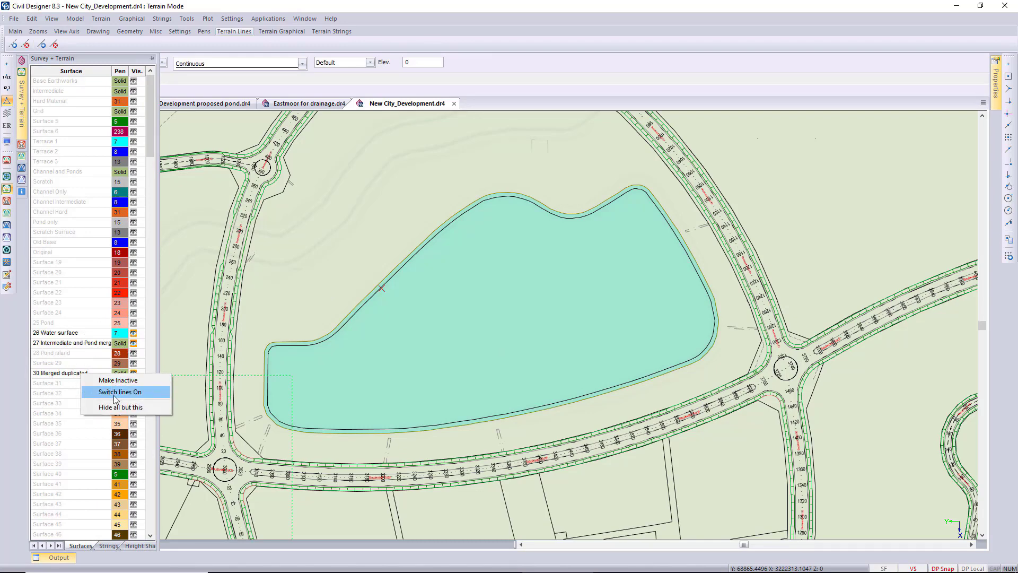
pyautogui.click(116, 393)
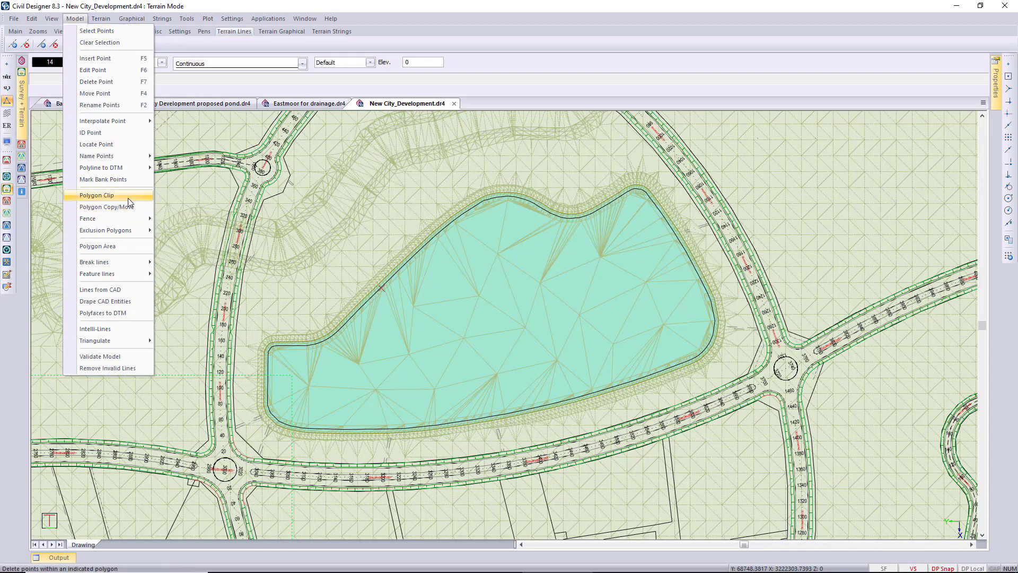
# Start a fence clip and restrict its point filter to the specific surface 30 Merged duplicated.
pyautogui.moveTo(133, 220)
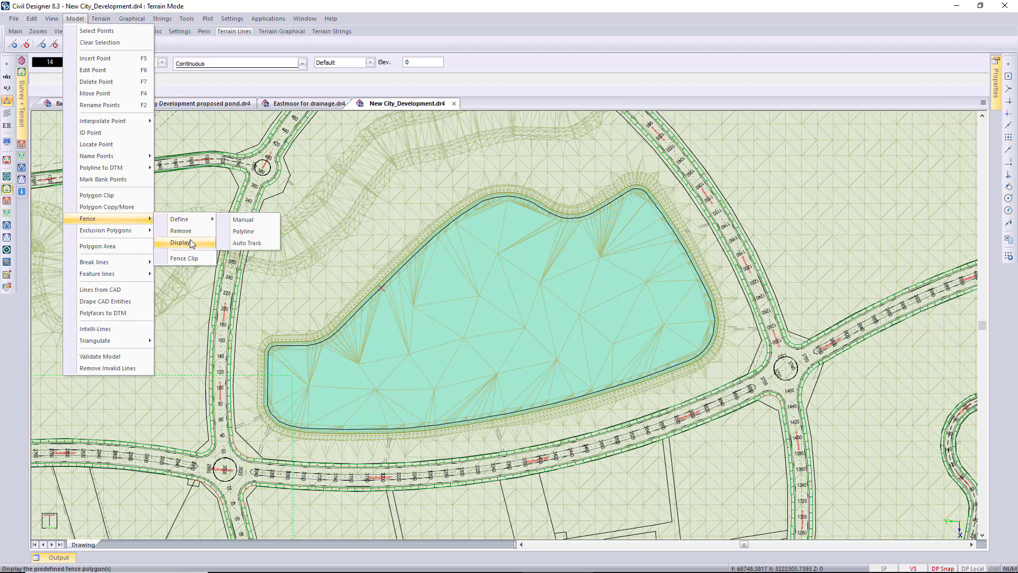
pyautogui.click(193, 258)
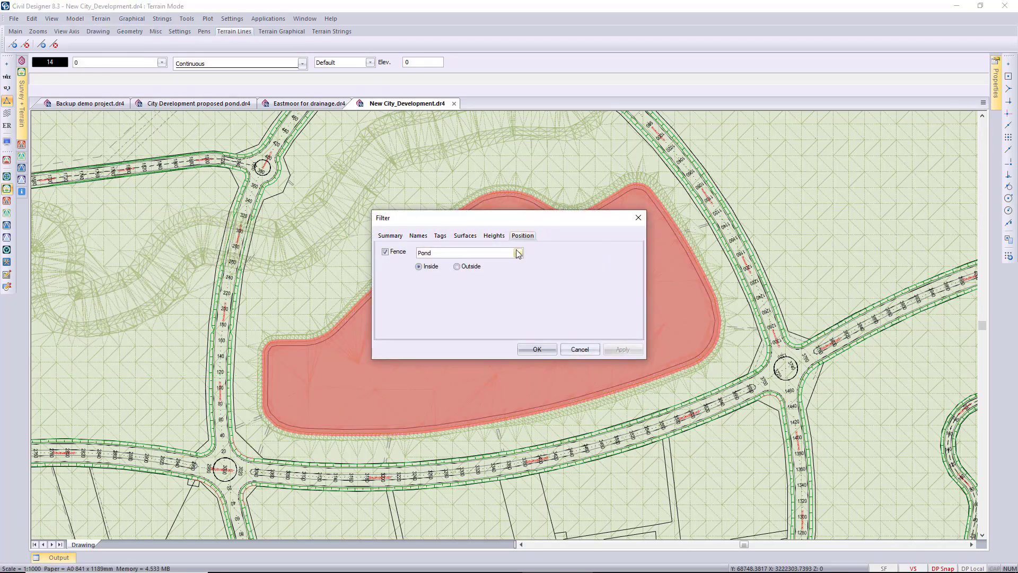
pyautogui.click(465, 236)
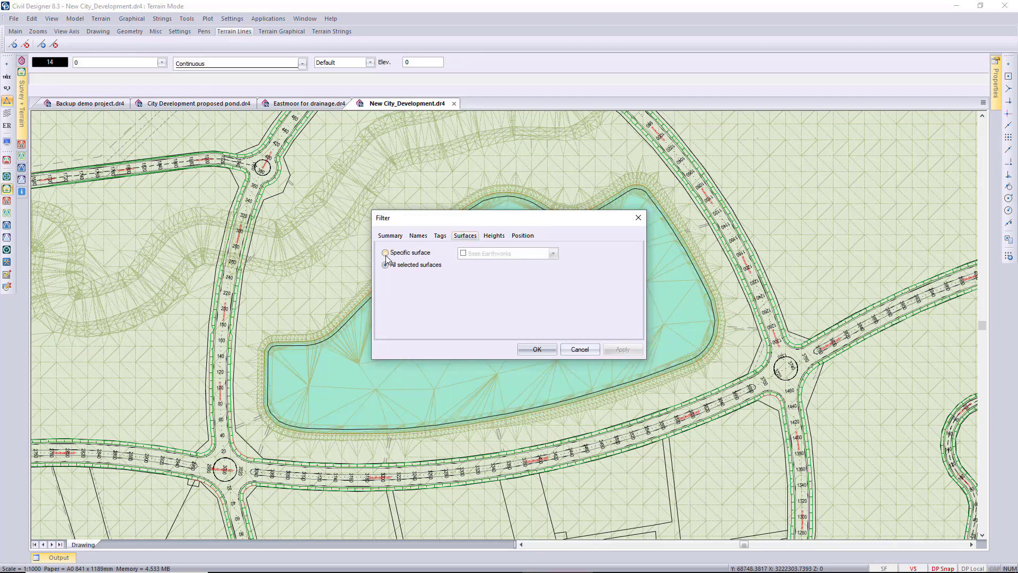
pyautogui.click(553, 253)
pyautogui.scroll(-3, 515, 408)
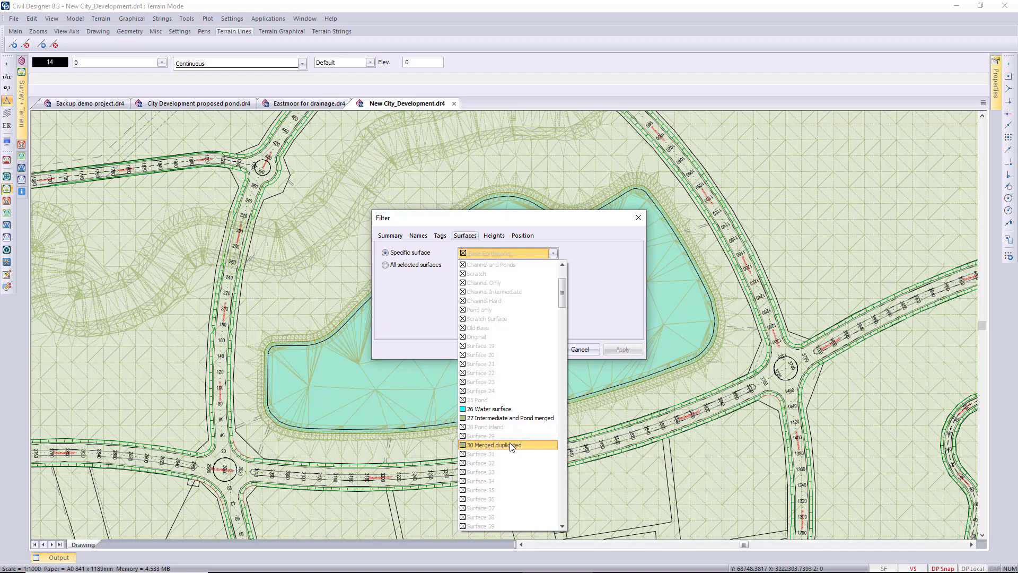
pyautogui.click(512, 445)
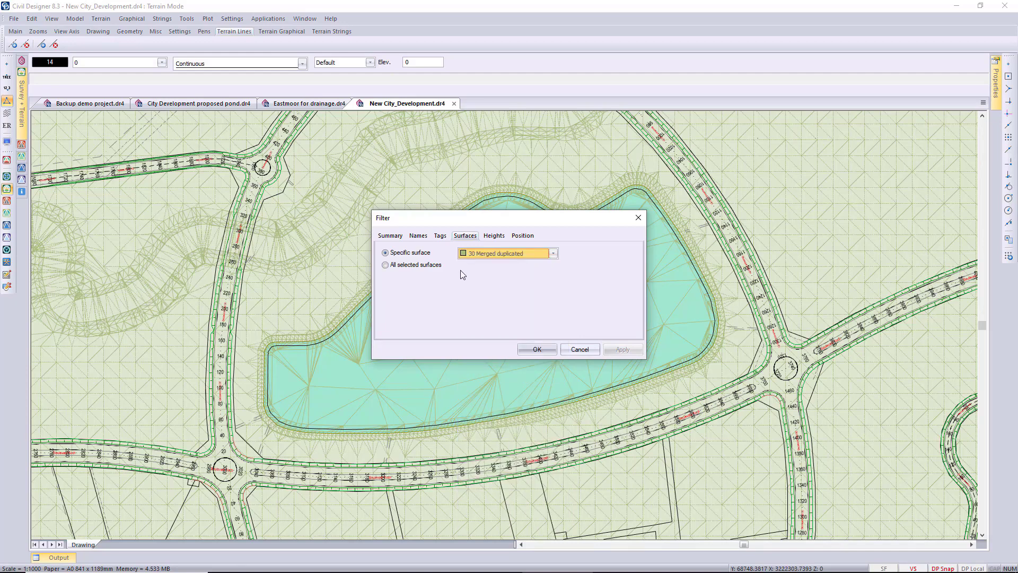
# Set the position filter to inside the Inner water fence and batch delete the selected points.
pyautogui.click(524, 235)
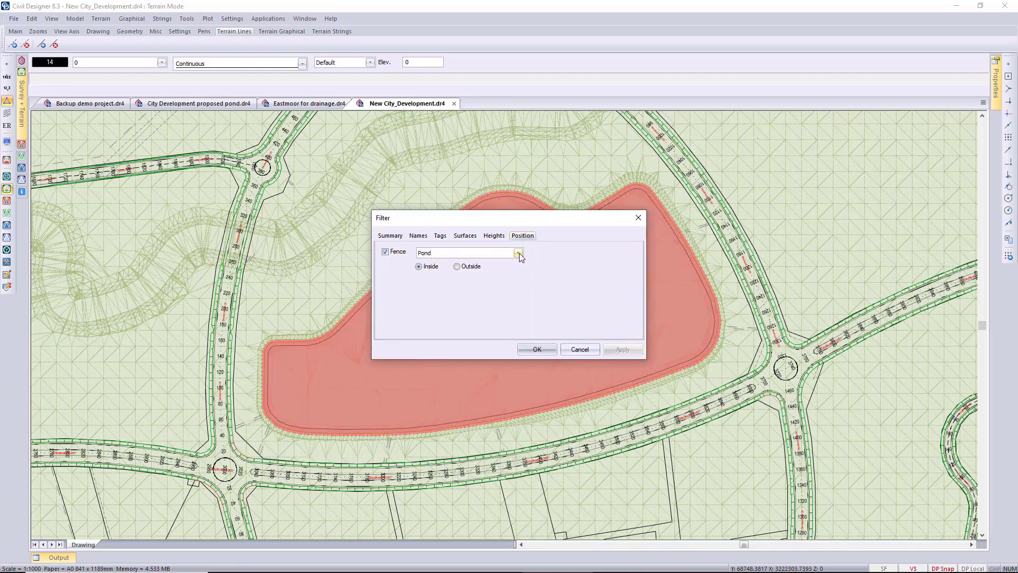
pyautogui.click(518, 253)
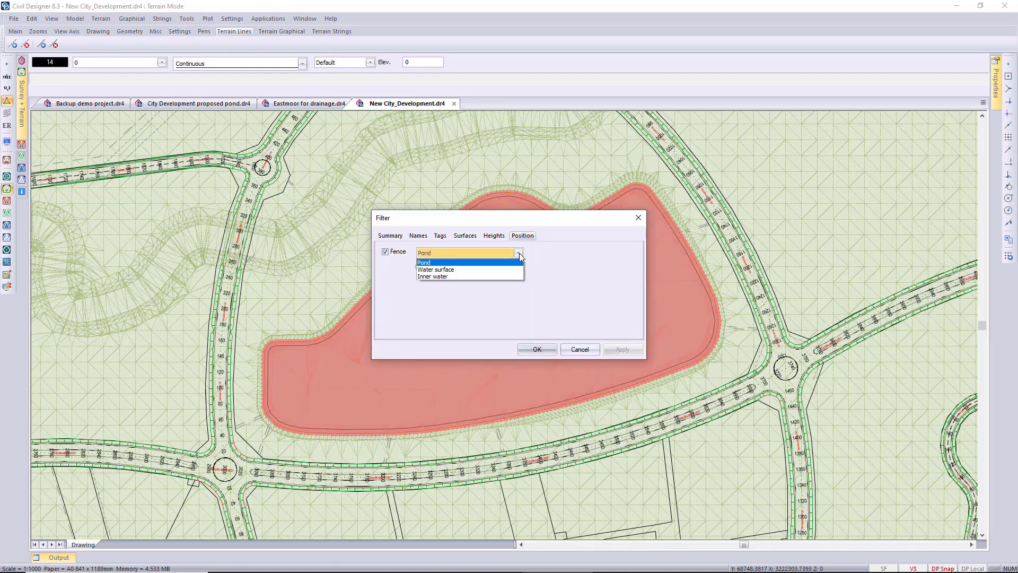
pyautogui.click(476, 277)
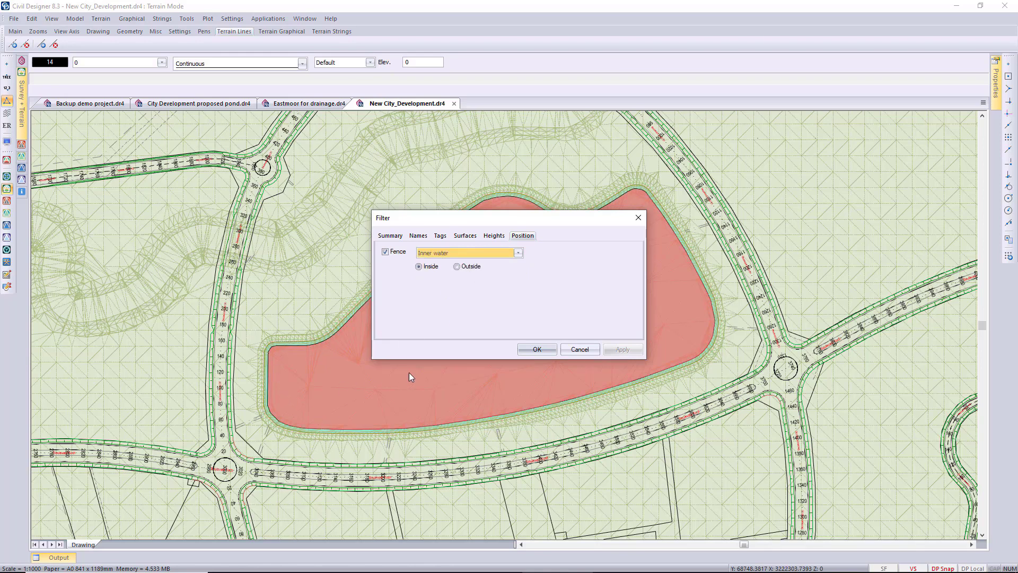
pyautogui.click(543, 347)
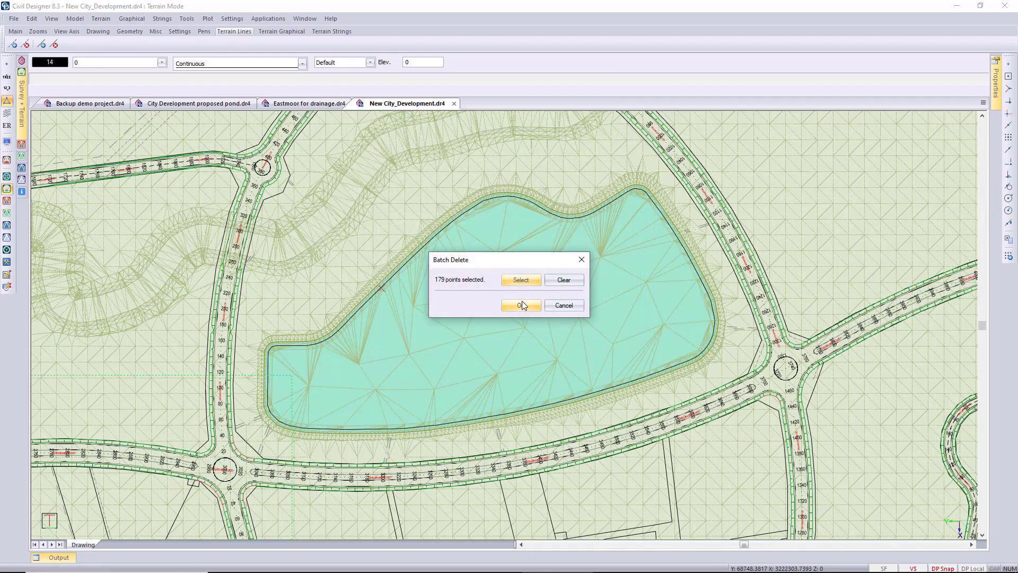
pyautogui.click(521, 305)
pyautogui.click(500, 313)
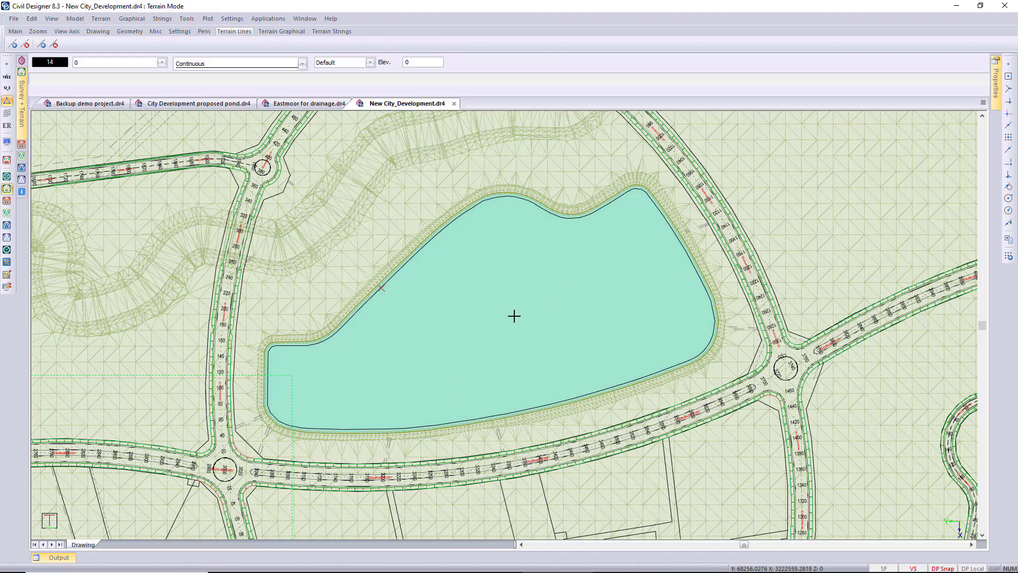
# Switch off the triangulation lines of surface 30 Merged duplicated.
pyautogui.moveTo(24, 119)
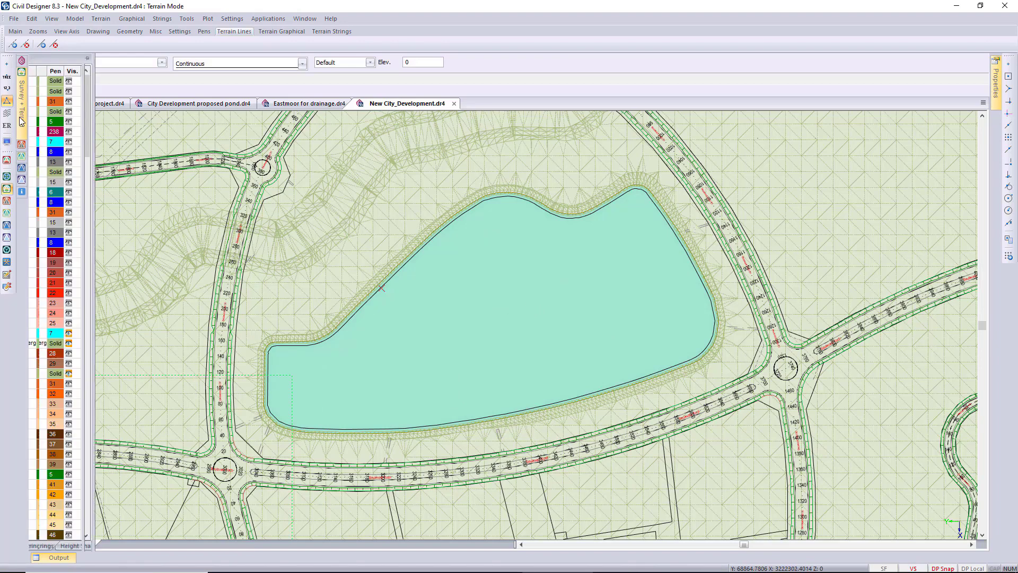
pyautogui.rightClick(73, 375)
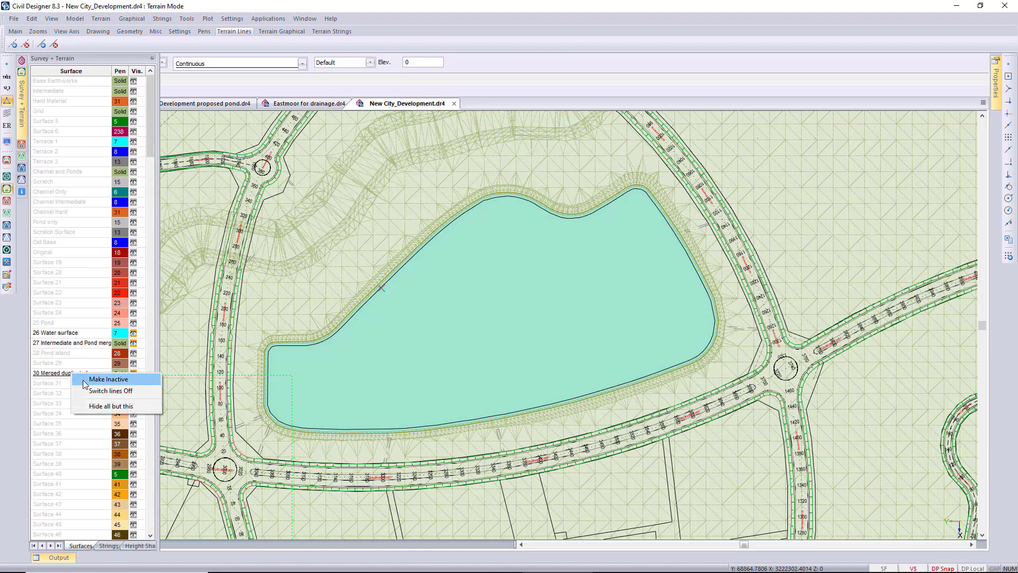
pyautogui.click(101, 391)
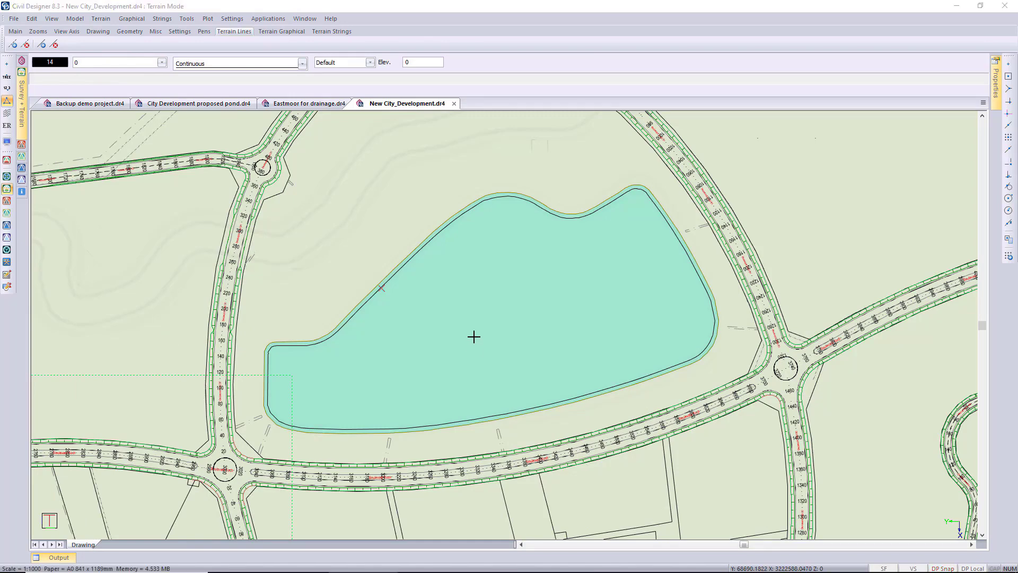
# Turn on the display of strings in the string display settings.
pyautogui.click(22, 146)
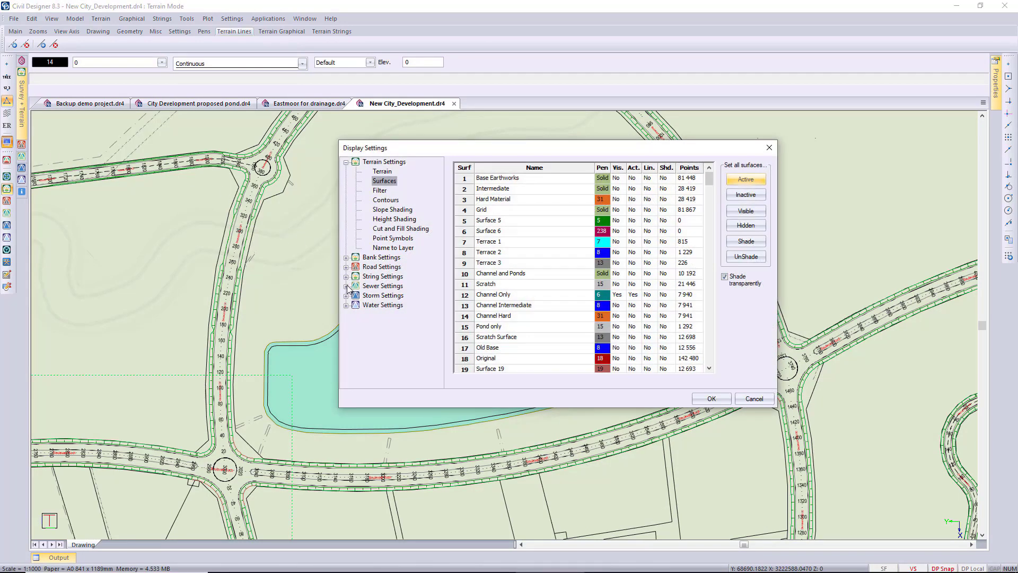
pyautogui.click(346, 277)
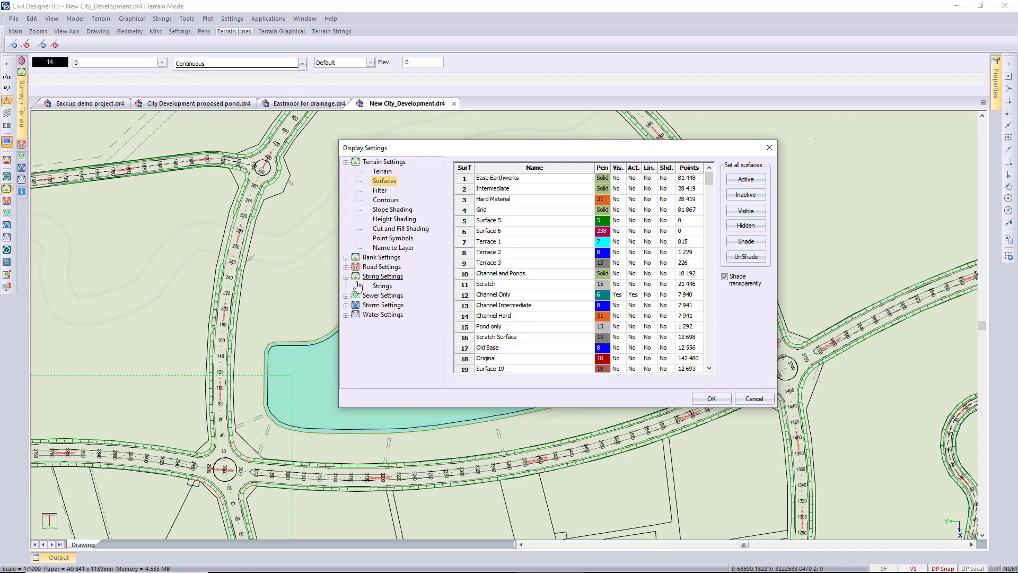
pyautogui.click(382, 286)
pyautogui.click(457, 165)
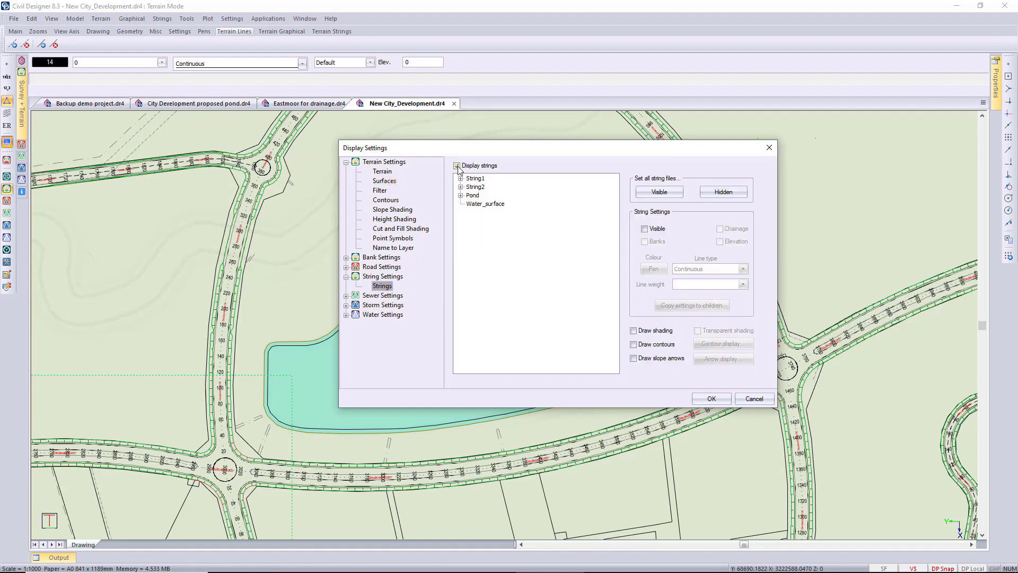
# Toggle the visibility of the L_Pond string and hide its child string L_L_Pond.
pyautogui.click(460, 196)
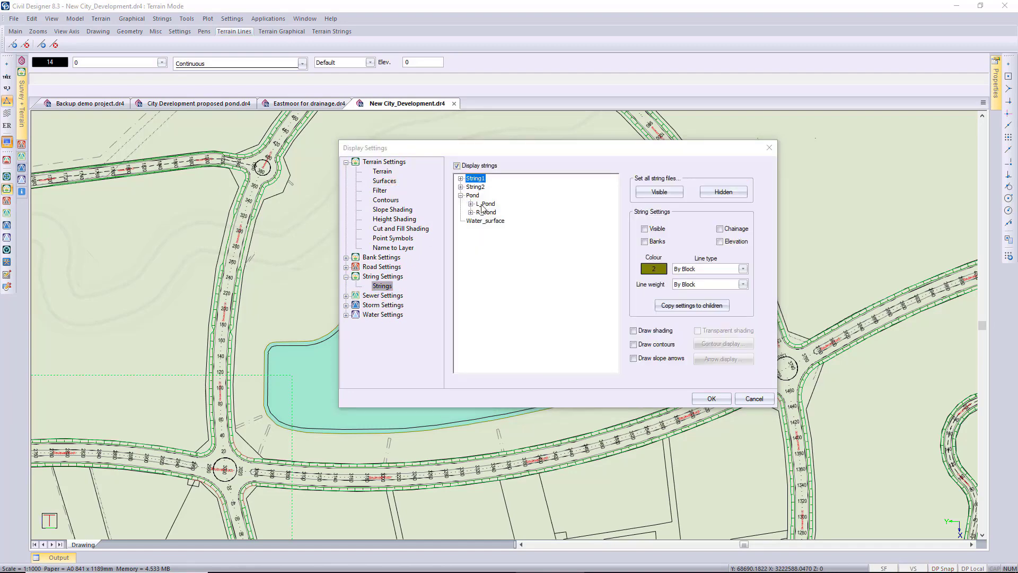
pyautogui.click(470, 204)
pyautogui.click(485, 204)
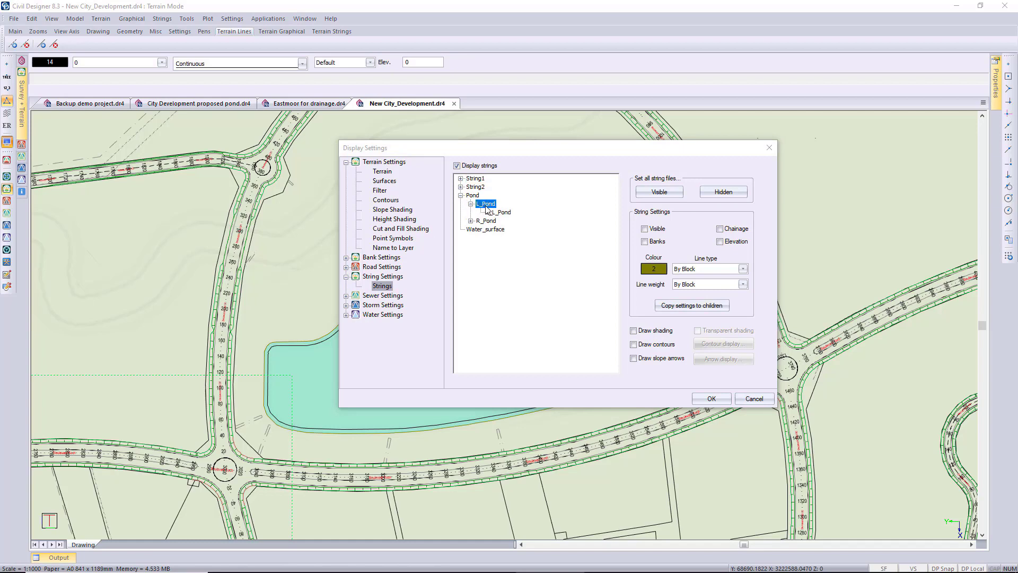
pyautogui.click(645, 229)
pyautogui.click(510, 213)
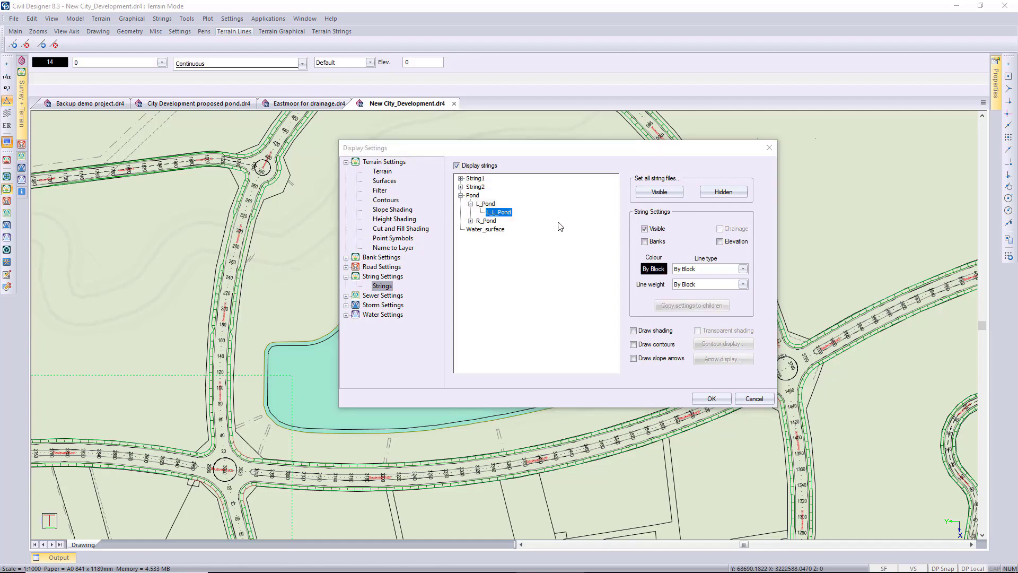
pyautogui.click(649, 231)
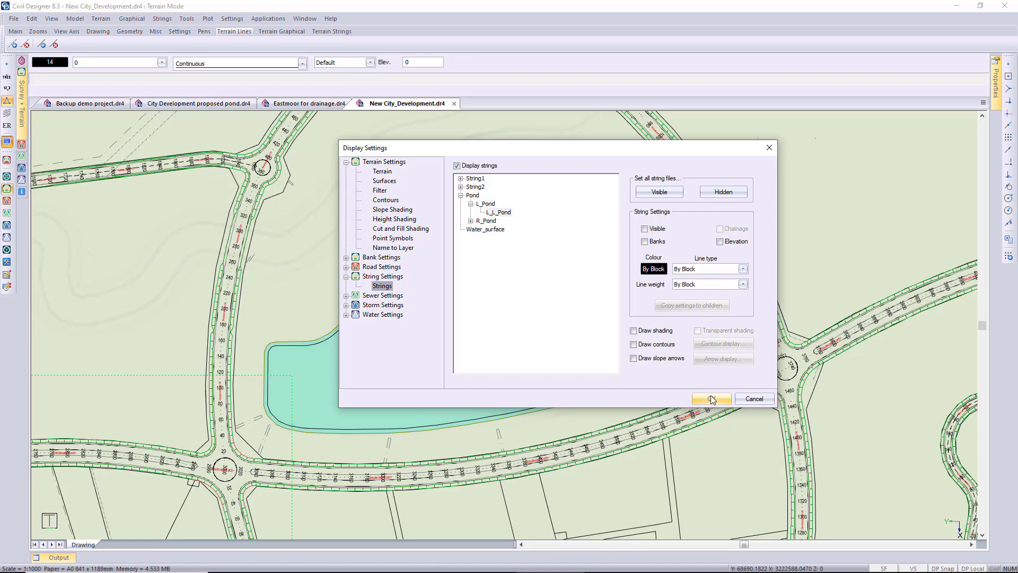
# Turn on Draw Shading for the road strings in the road display settings and apply it.
pyautogui.click(381, 267)
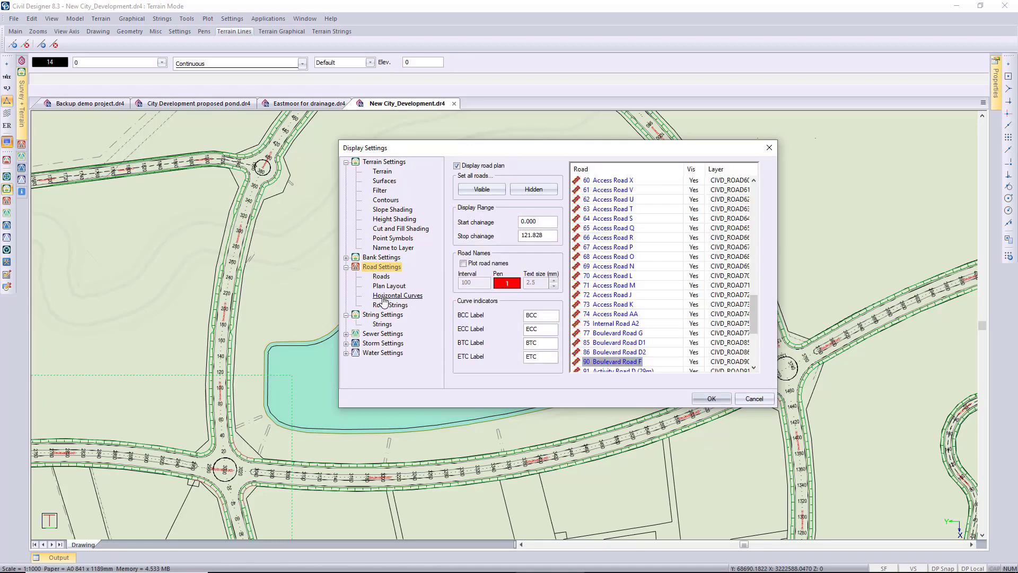
pyautogui.click(386, 304)
pyautogui.click(459, 176)
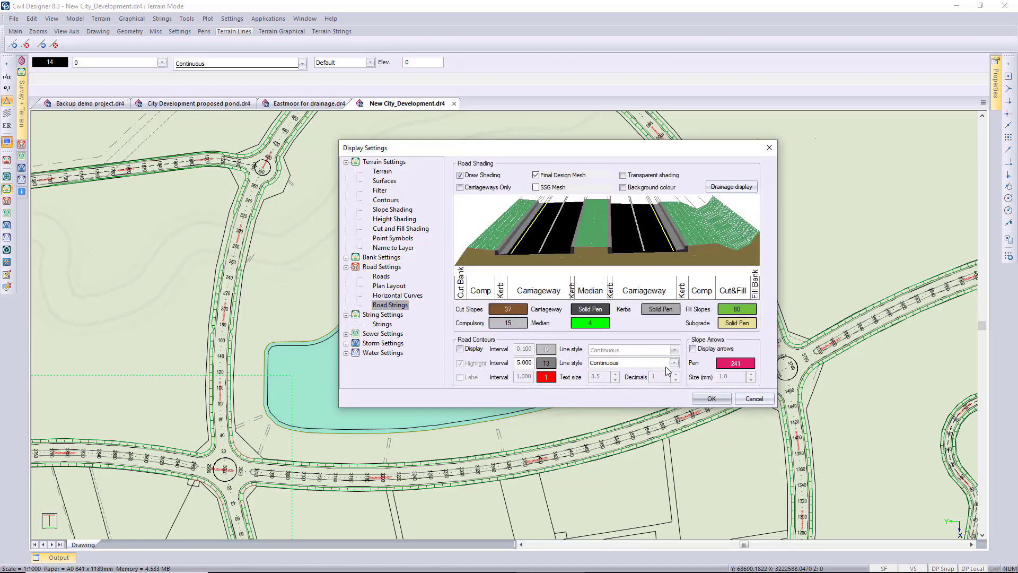
pyautogui.click(710, 398)
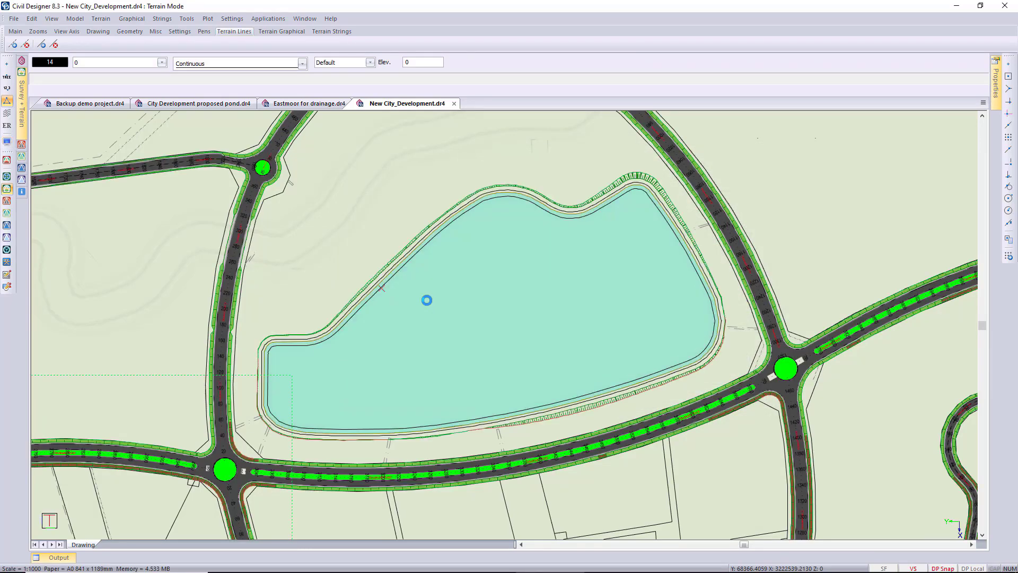
# Switch off the visibility of layer __KB_LEVEL_ 1343_000 in the layer settings.
pyautogui.click(104, 64)
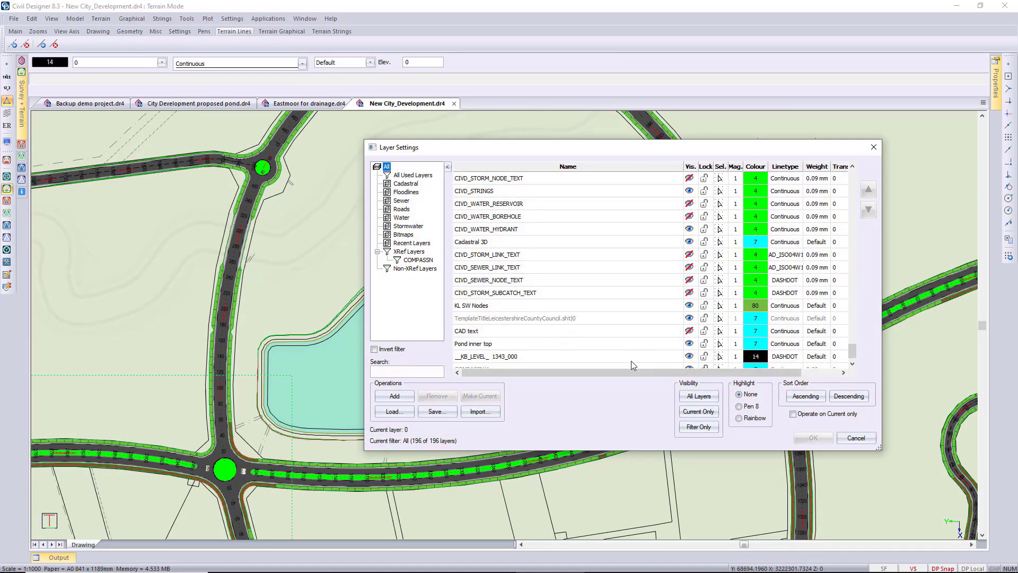
pyautogui.click(688, 356)
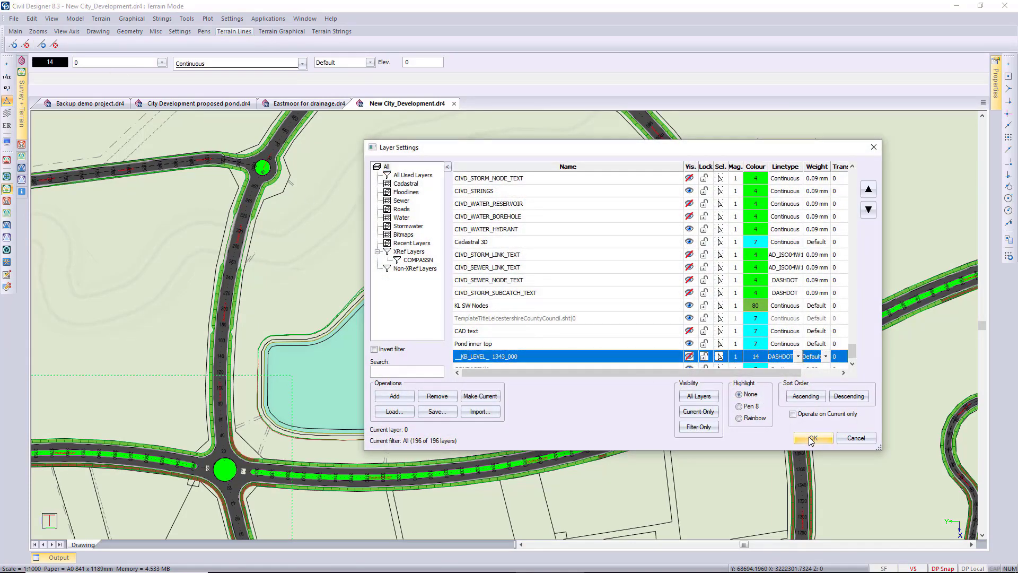
pyautogui.click(810, 437)
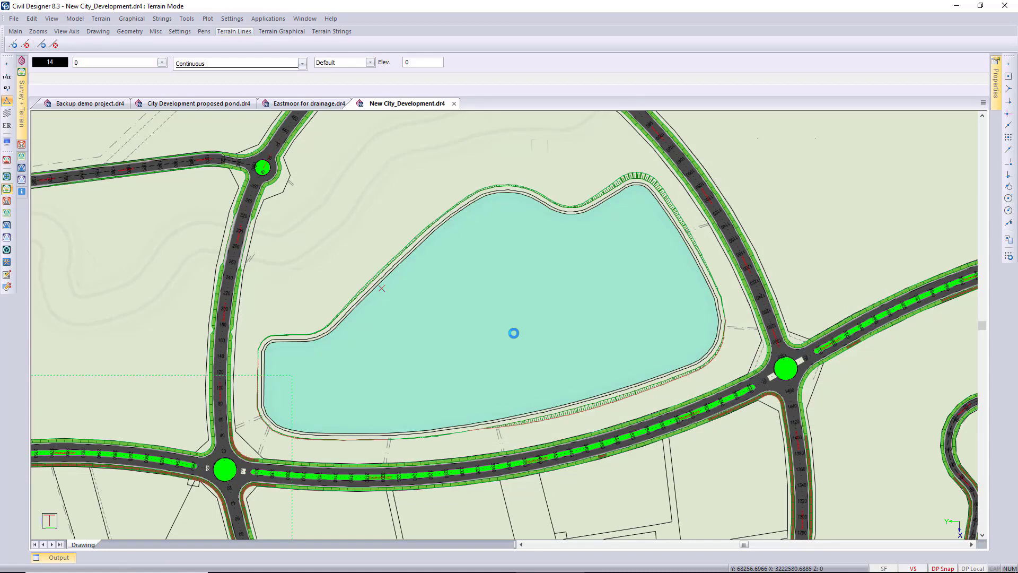
# Turn on shading for surface 30 Merged duplicated and hide surface 27 Intermediate and Pond merged.
pyautogui.click(6, 114)
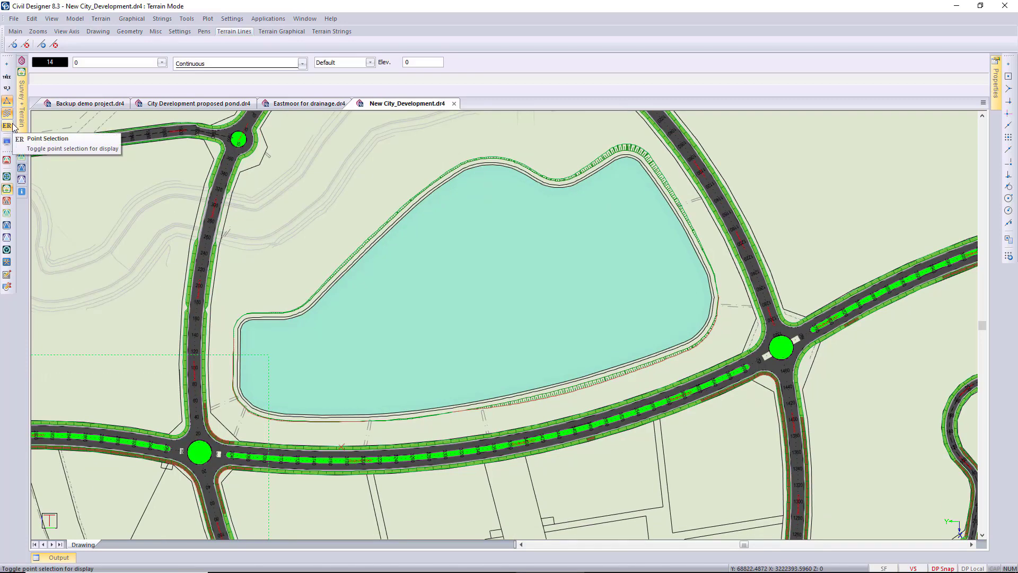
pyautogui.click(7, 143)
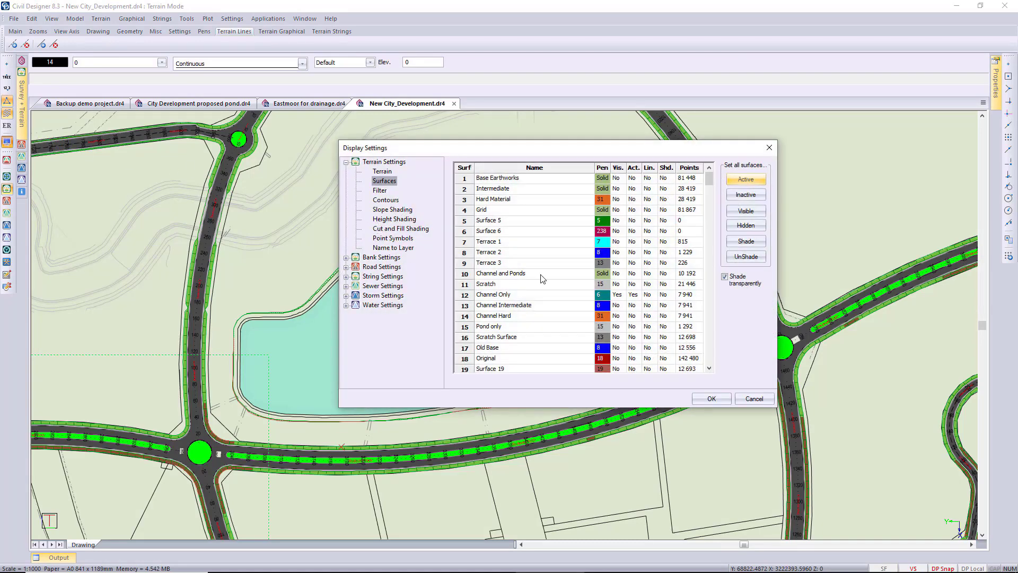
pyautogui.scroll(-4, 544, 283)
pyautogui.scroll(-2, 543, 285)
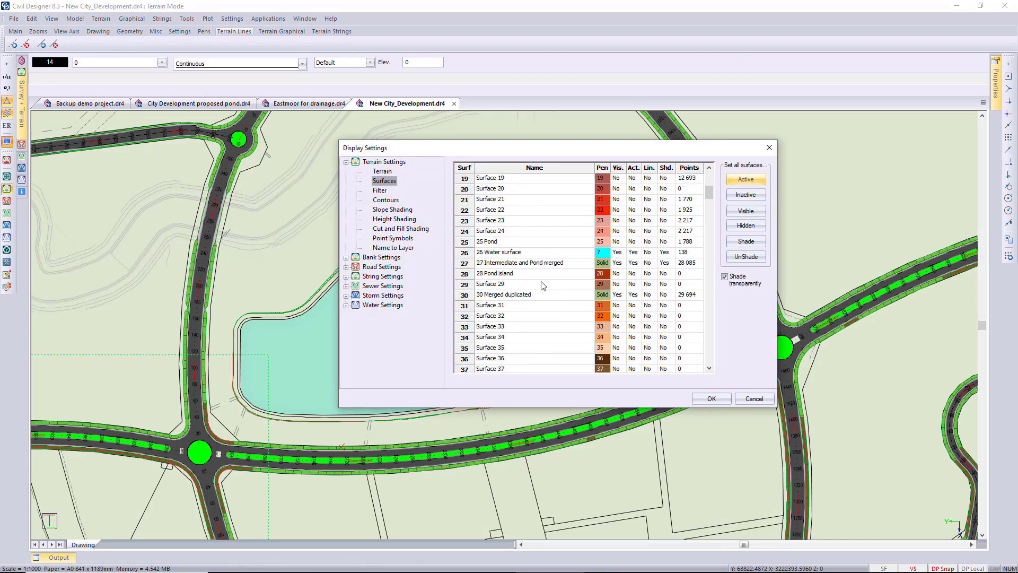
pyautogui.click(664, 294)
pyautogui.click(617, 263)
pyautogui.click(711, 399)
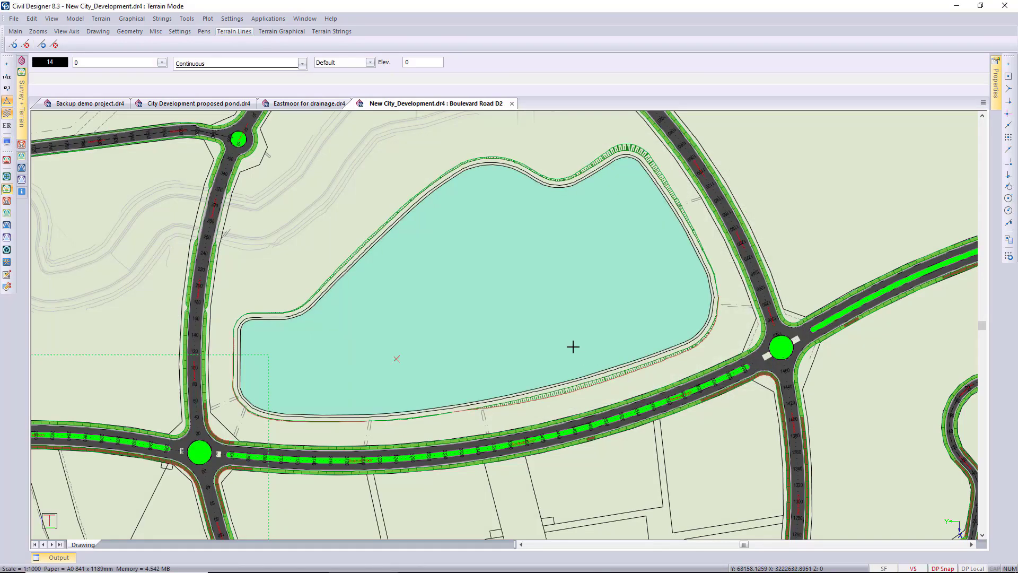
# Open the site in Render View and examine the pond and the nearby roundabout in 3D.
pyautogui.scroll(-4, 534, 325)
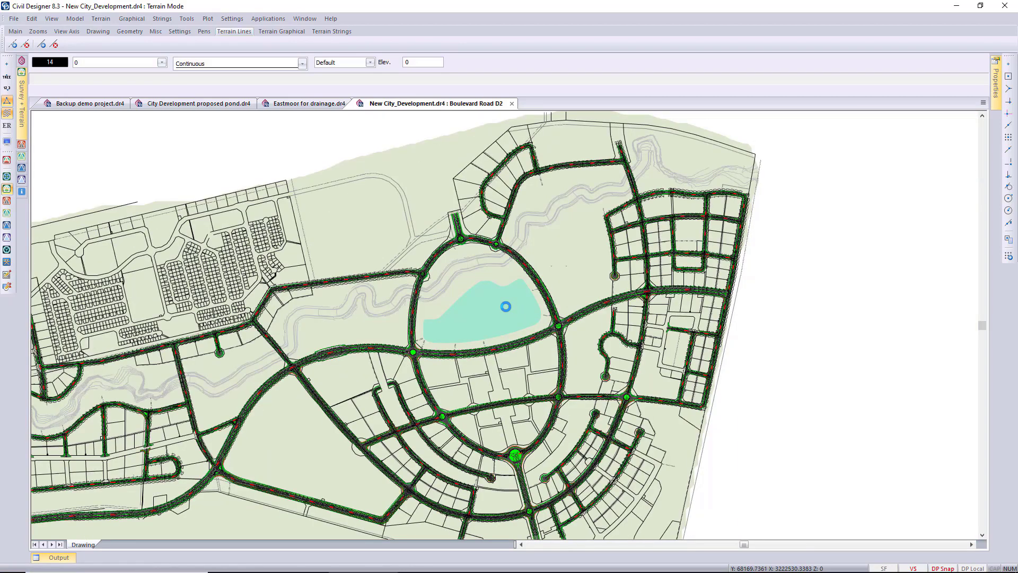
pyautogui.rightClick(487, 311)
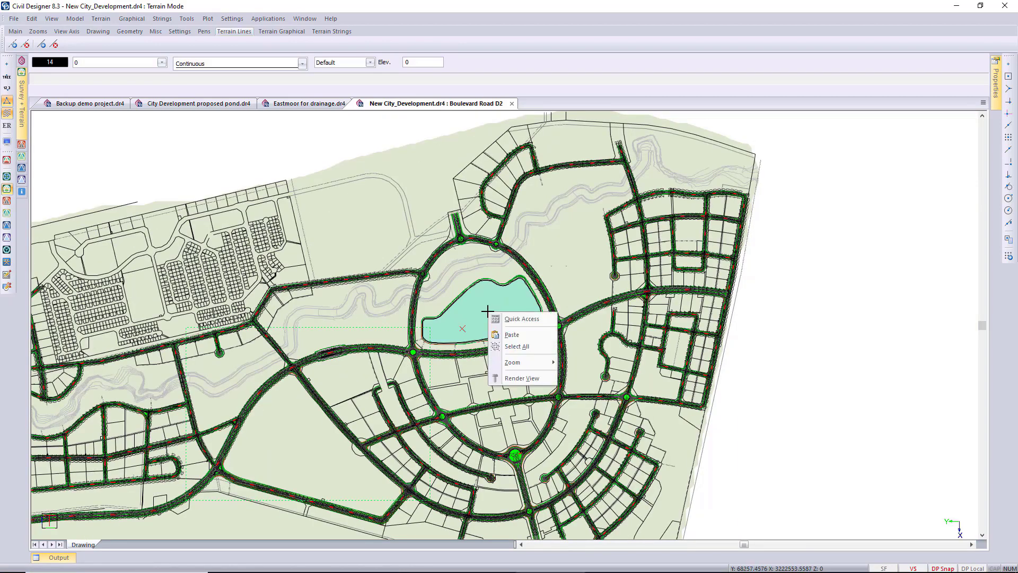
pyautogui.click(527, 384)
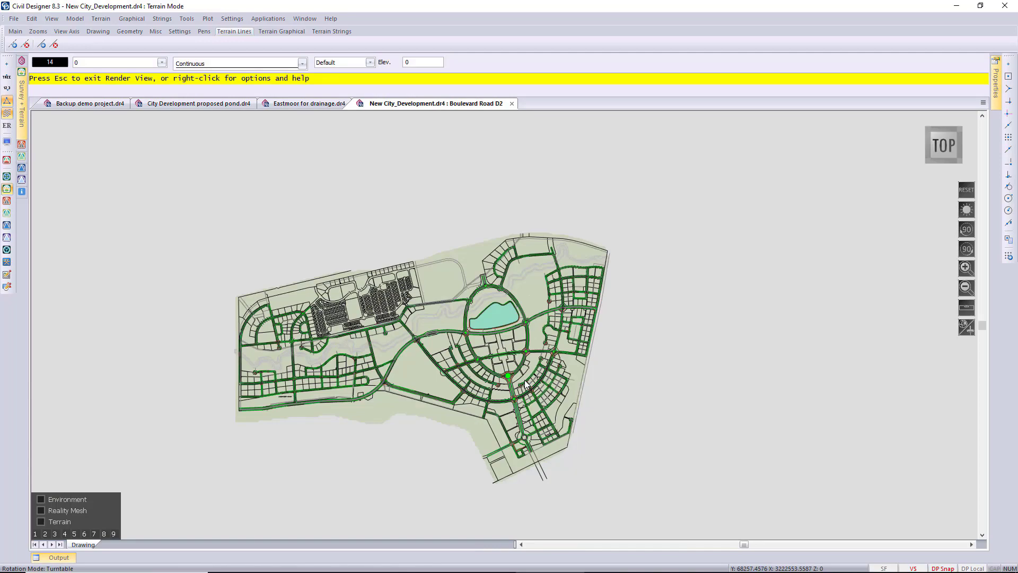
pyautogui.moveTo(503, 353); pyautogui.dragTo(714, 357)
pyautogui.scroll(10, 488, 322)
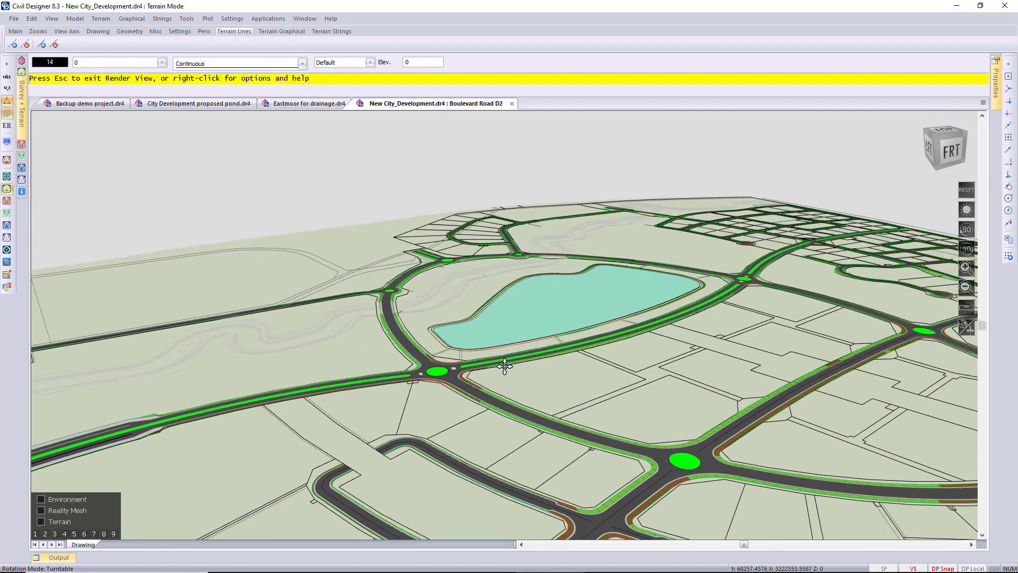
pyautogui.scroll(5, 467, 342)
pyautogui.scroll(2, 467, 342)
pyautogui.moveTo(495, 334); pyautogui.dragTo(670, 317)
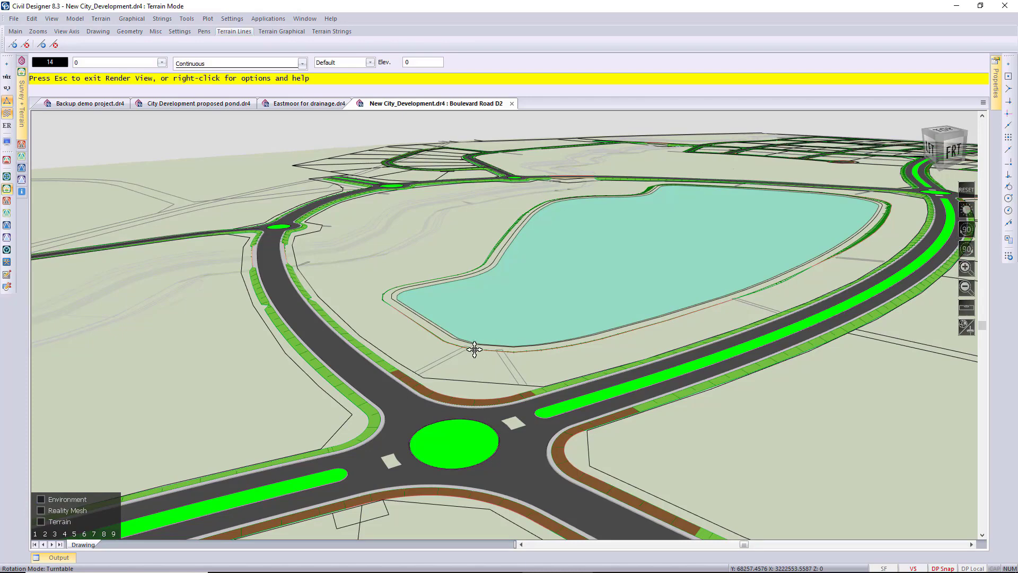
pyautogui.moveTo(474, 349); pyautogui.dragTo(212, 391)
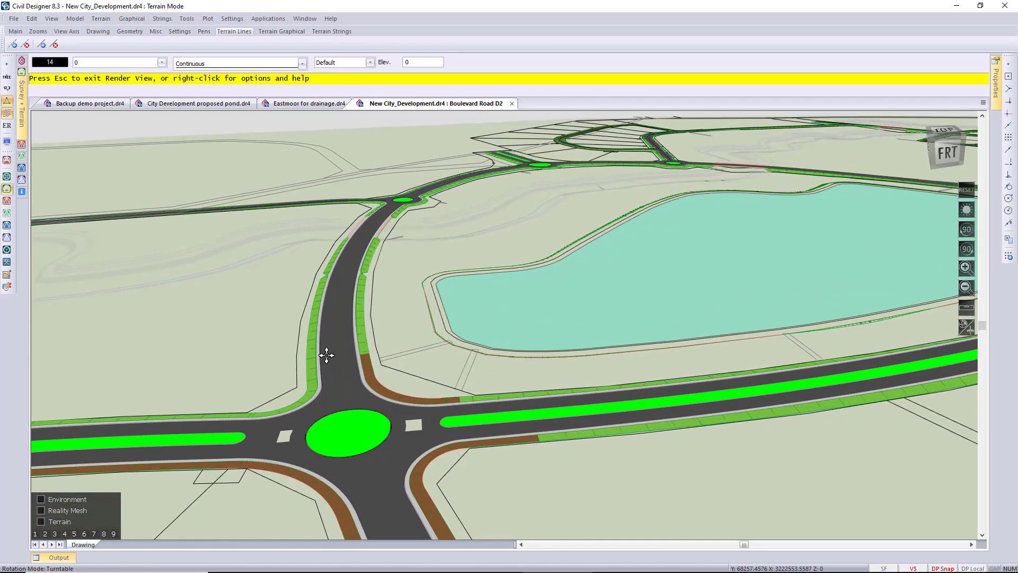
# Start a fly-along of the road beside the pond and raise the travel speed to 90 km/h.
pyautogui.rightClick(334, 355)
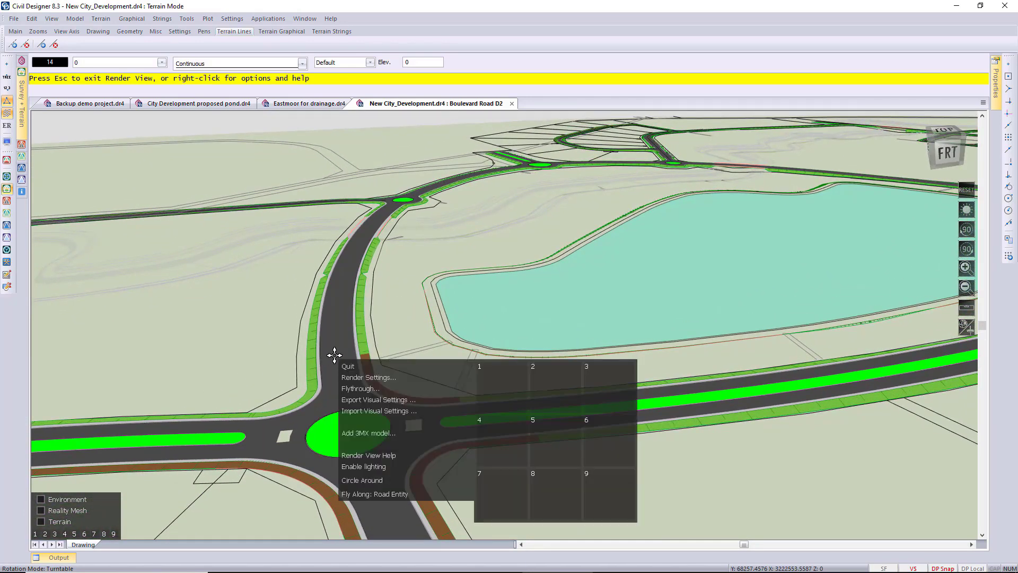
pyautogui.click(385, 491)
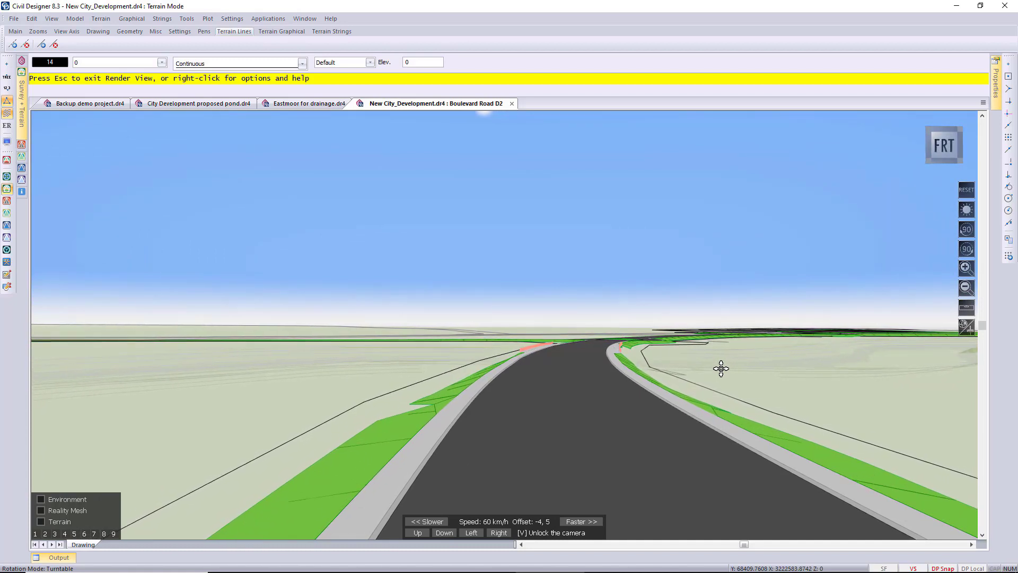
pyautogui.scroll(3, 721, 369)
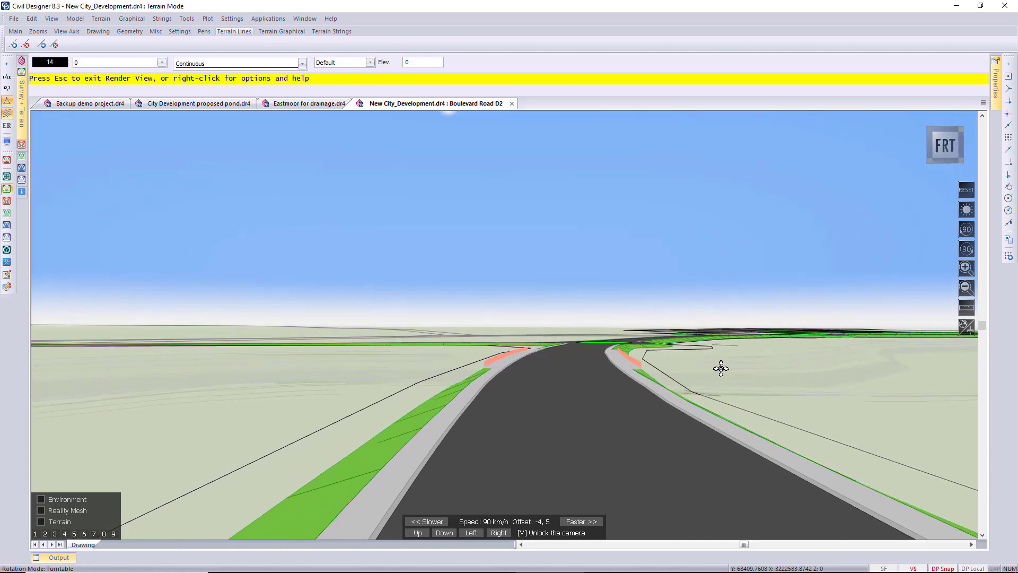
# Slow the fly-along to 0 km/h before the roundabout and unlock the camera direction from the path.
pyautogui.scroll(-4, 721, 369)
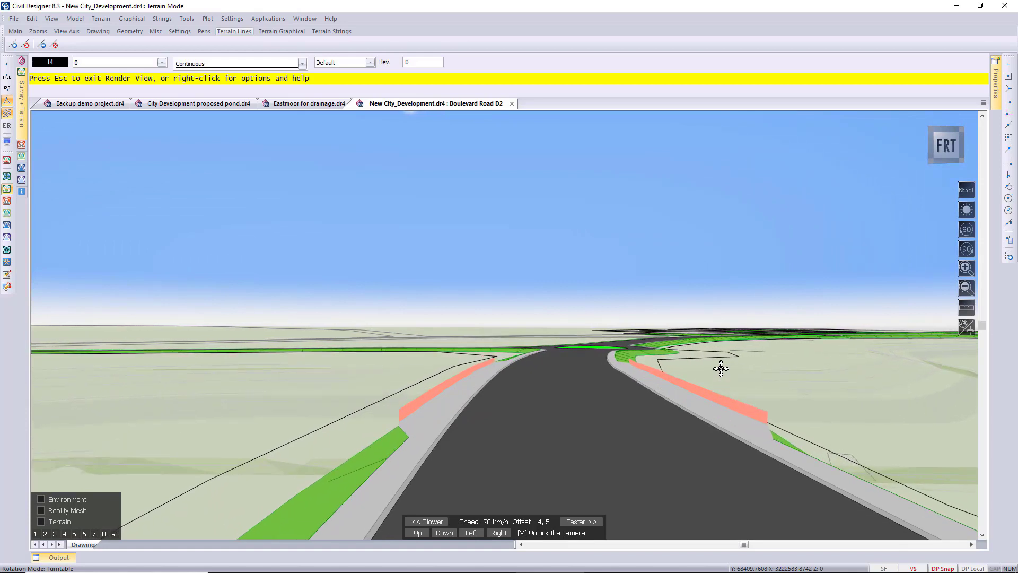
pyautogui.scroll(-3, 721, 369)
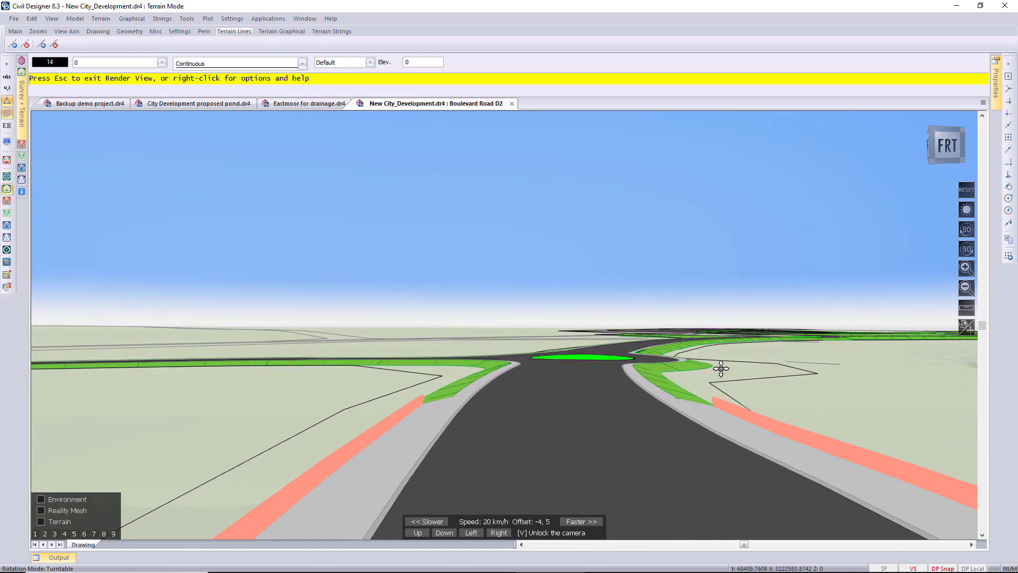
pyautogui.scroll(-1, 721, 369)
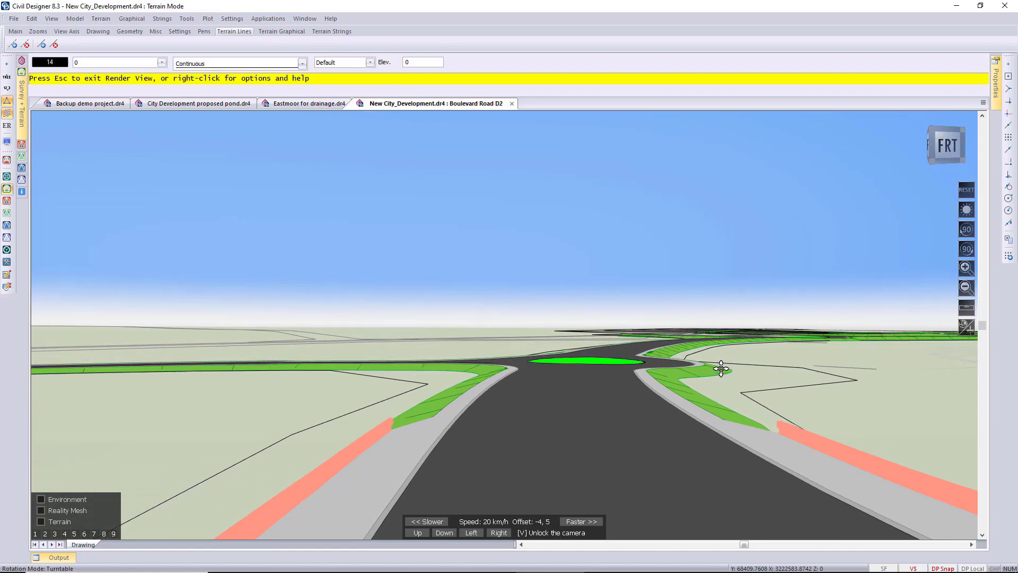
pyautogui.scroll(-1, 721, 369)
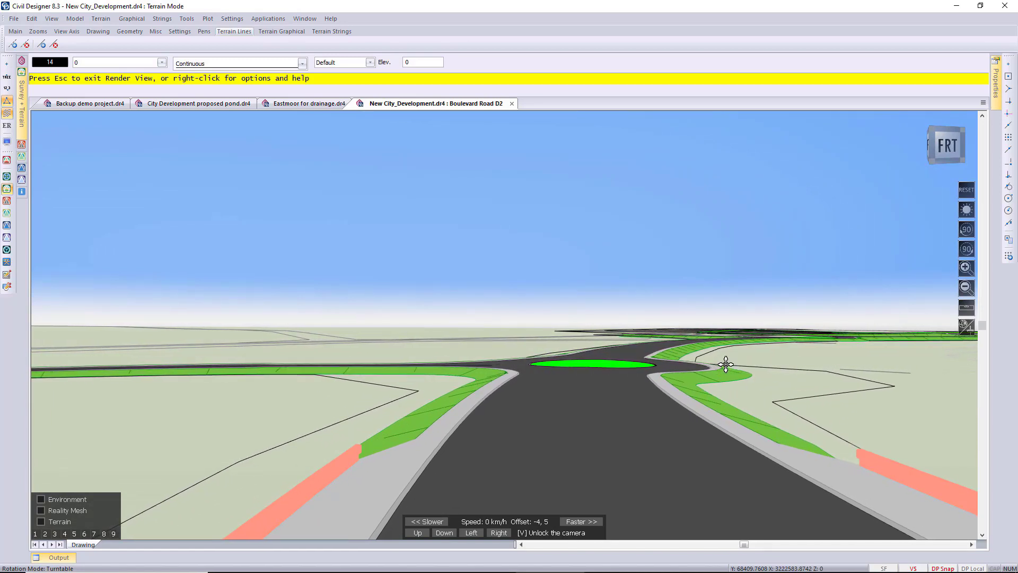
pyautogui.click(541, 533)
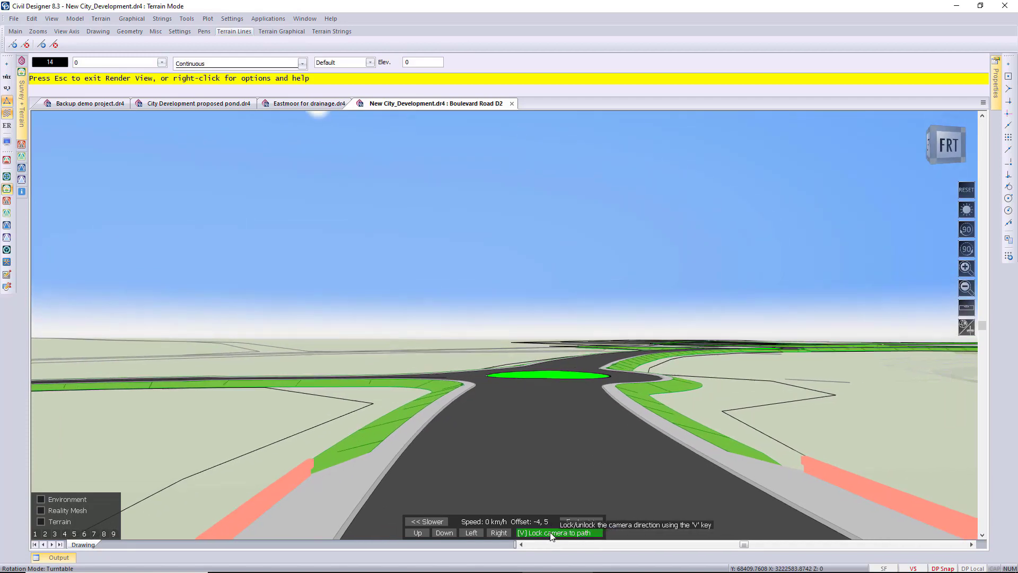